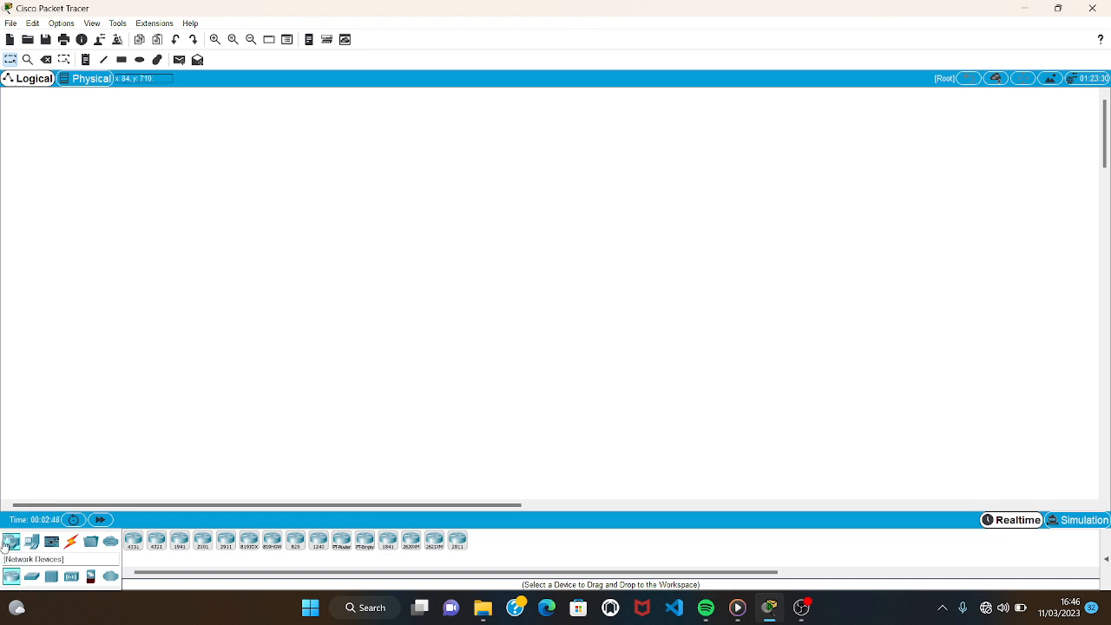
Place three PC-PT computers one below another along the workspace's left side.
click(32, 541)
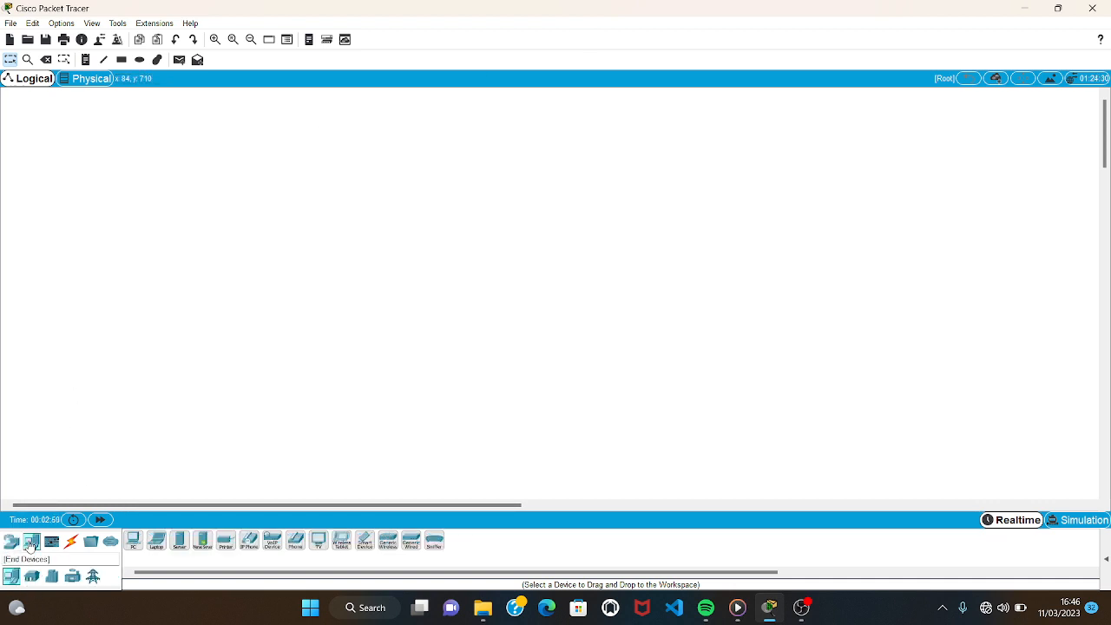
click(134, 541)
click(132, 176)
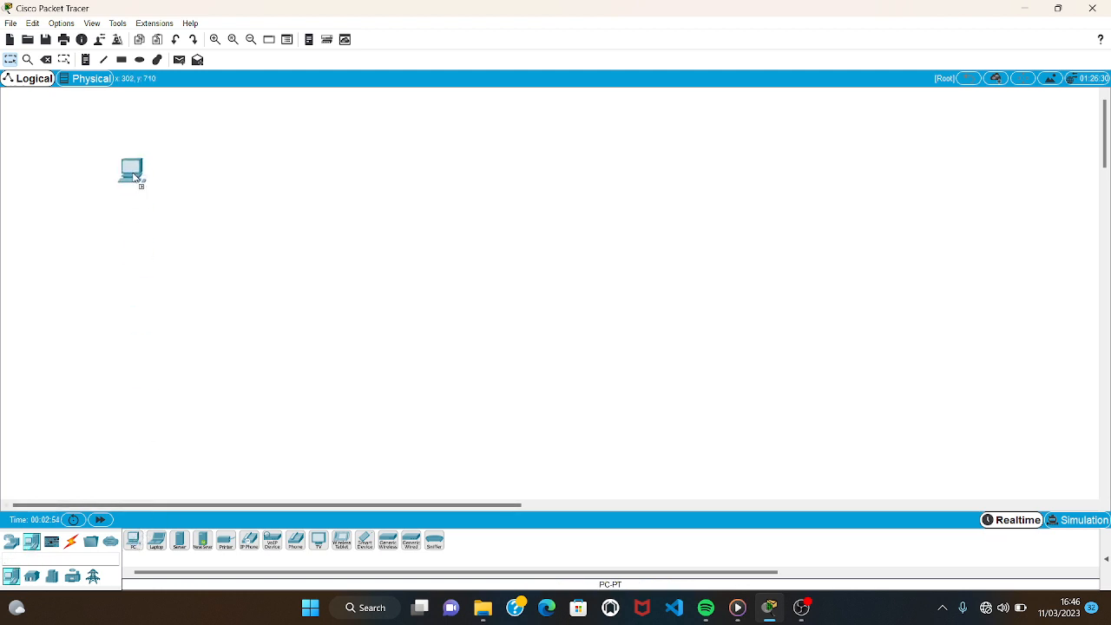
click(133, 542)
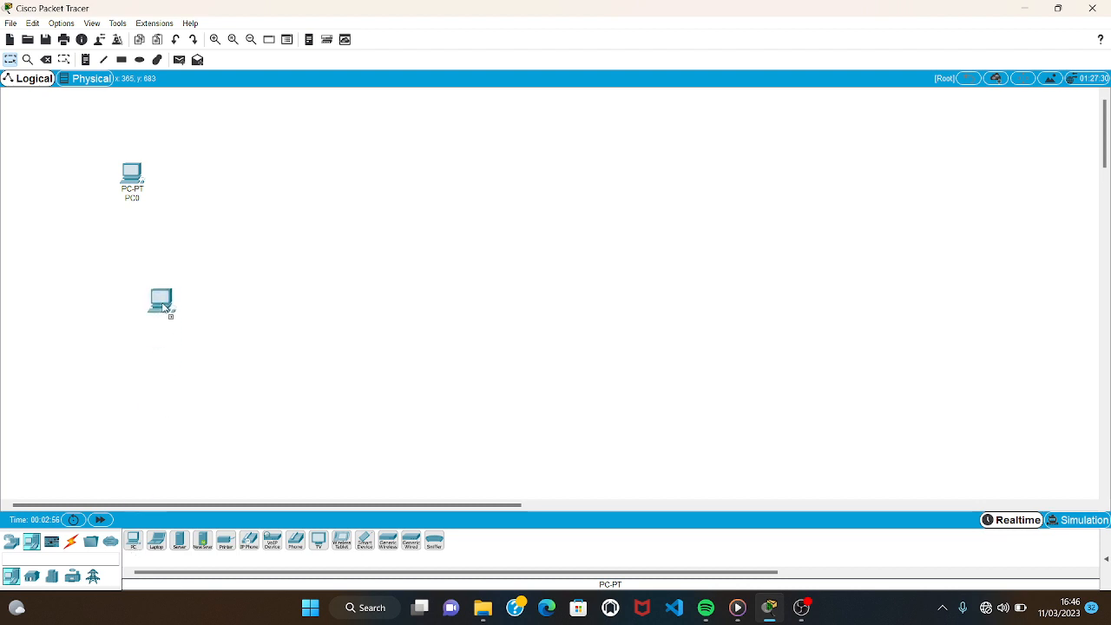
click(127, 270)
click(134, 542)
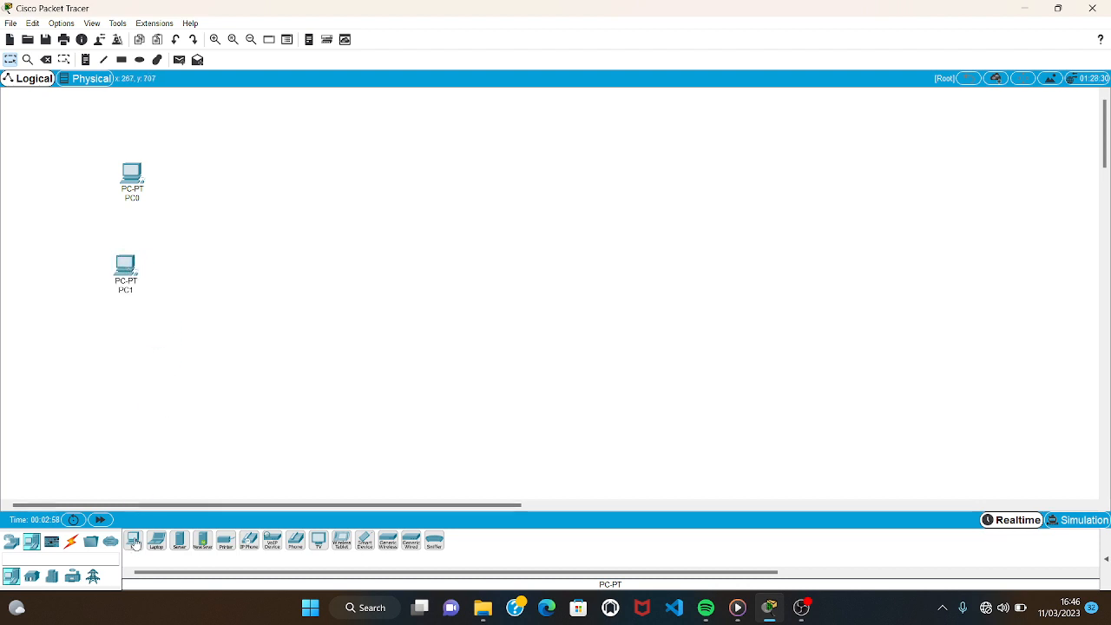
click(137, 379)
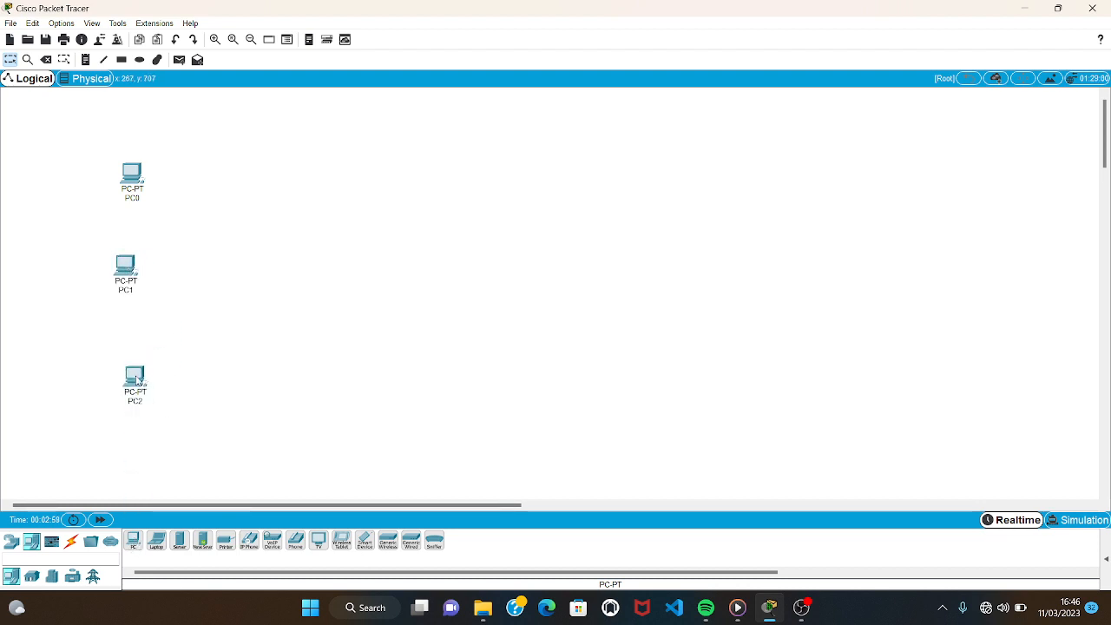
Add a 2960-24TT switch in the open area to the right of the PCs.
click(11, 540)
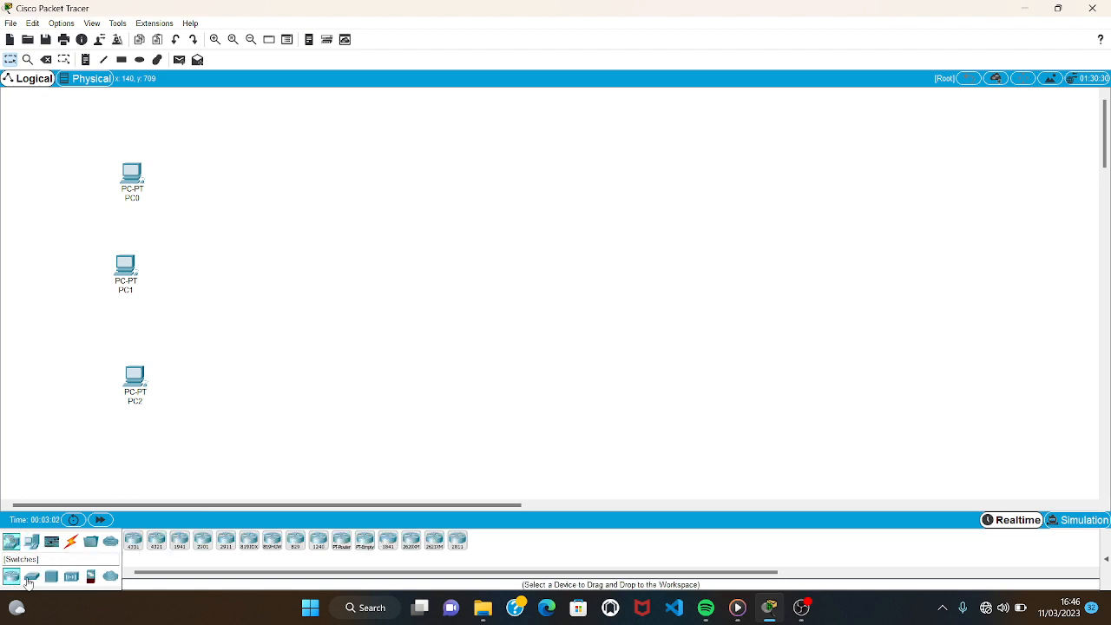
click(30, 577)
click(132, 541)
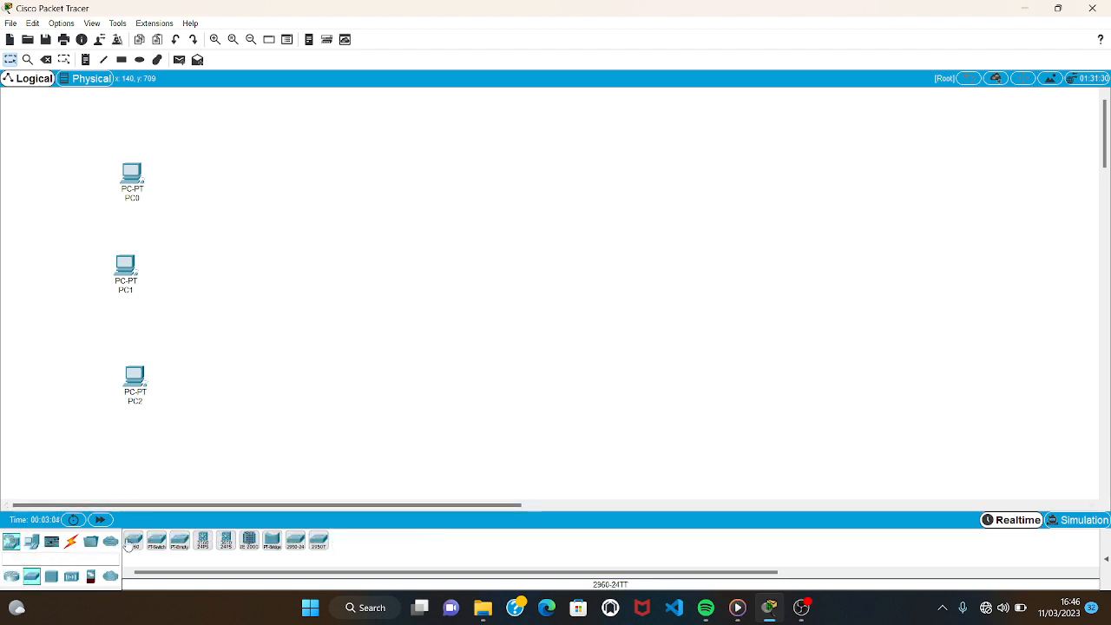
click(365, 293)
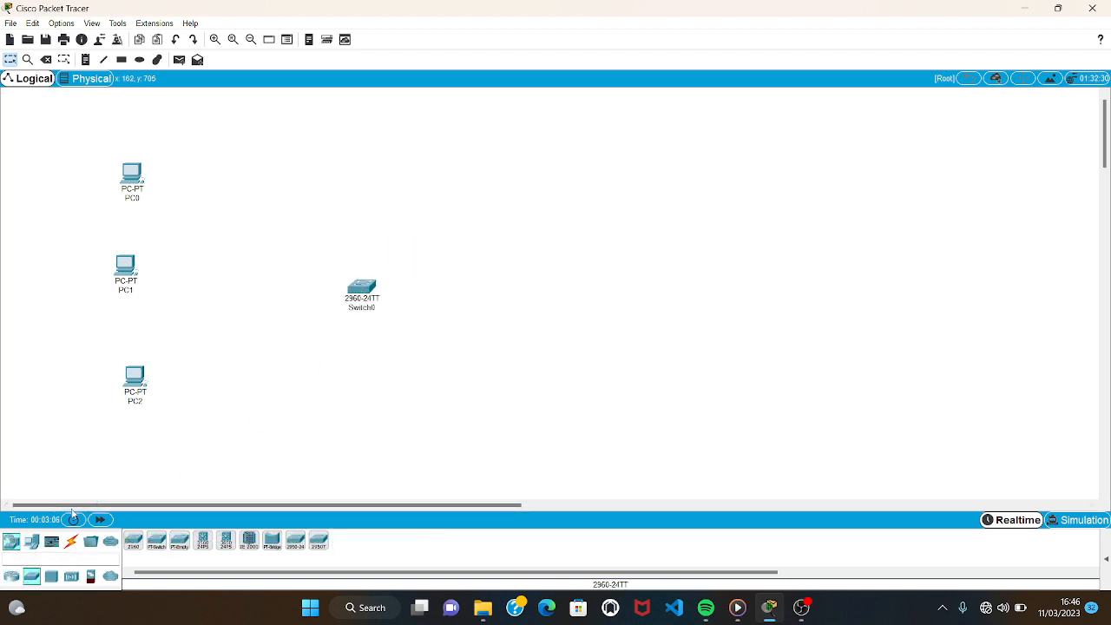
Place four Server-PT servers one below another on the far side of the switch from the PCs.
click(8, 542)
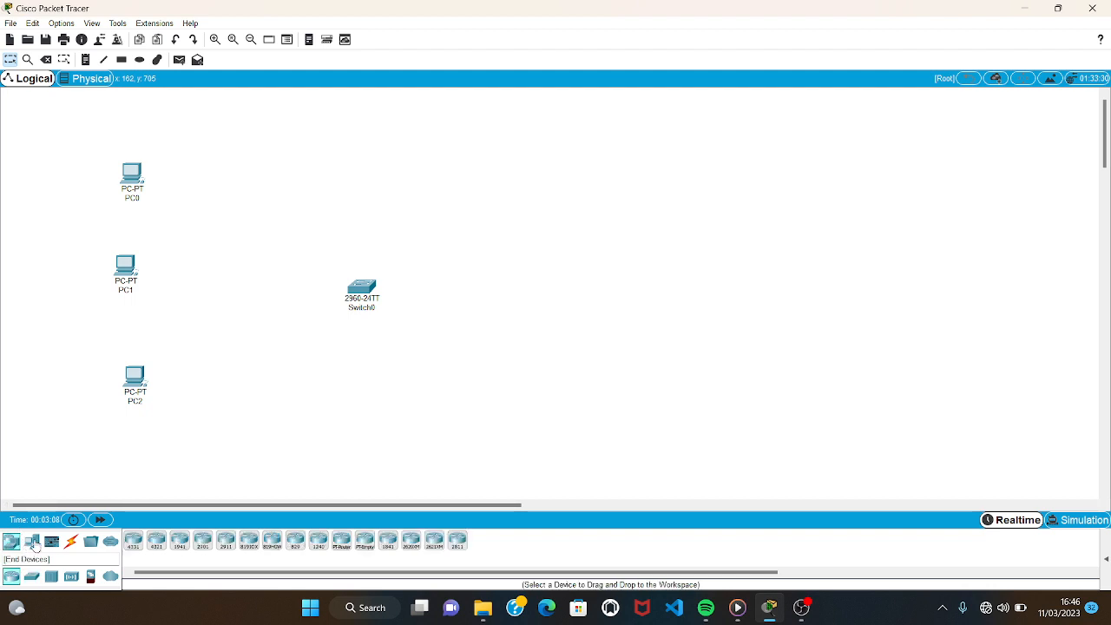
click(32, 542)
click(179, 540)
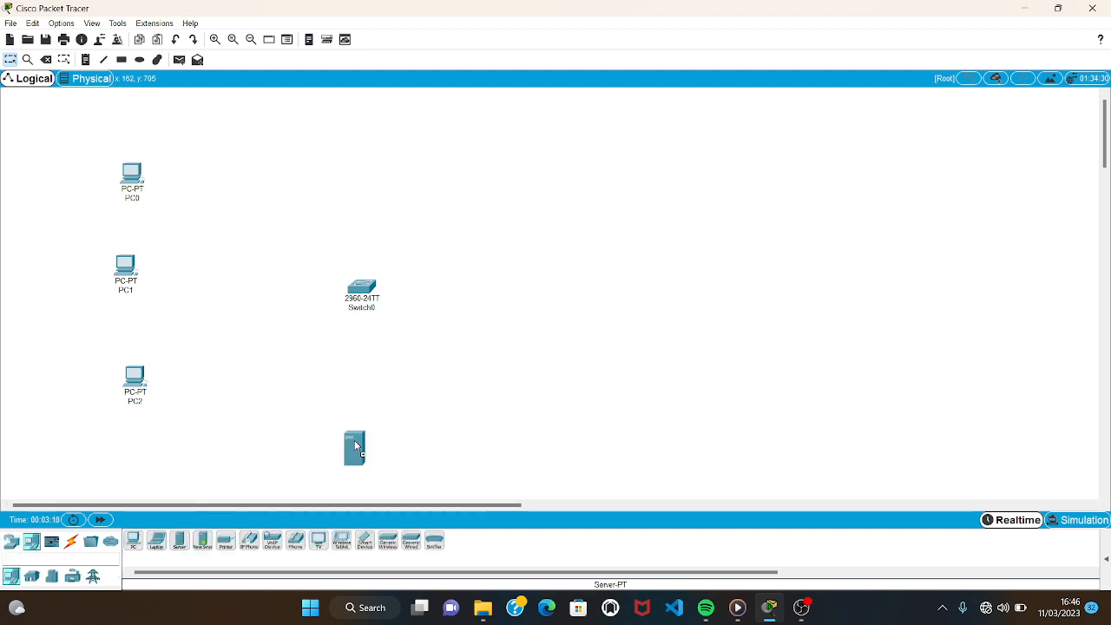
click(616, 127)
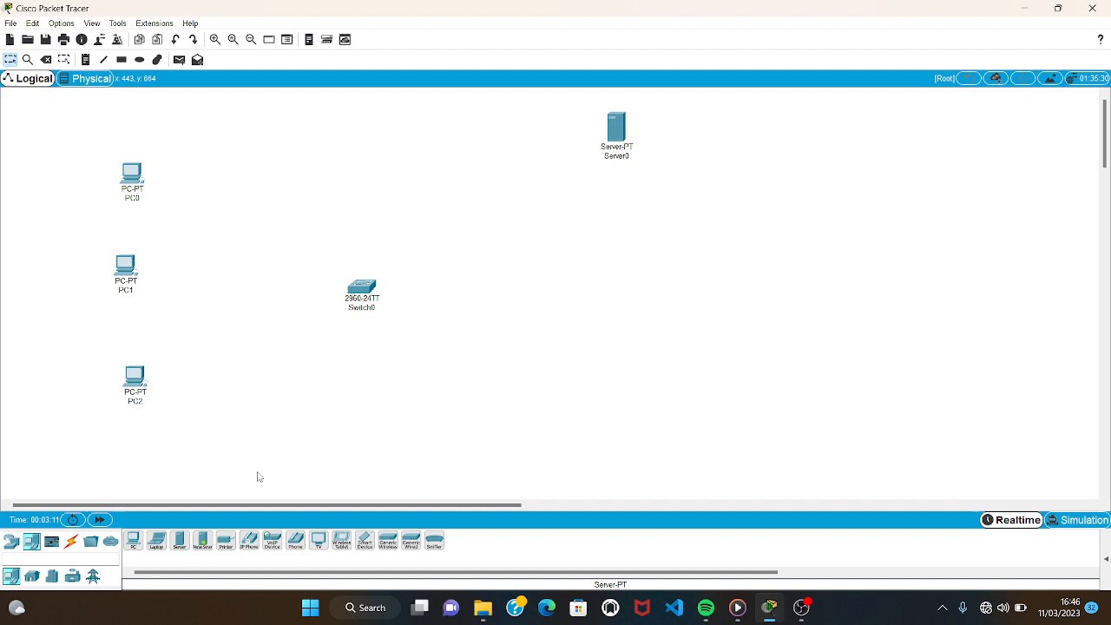
click(178, 543)
click(653, 227)
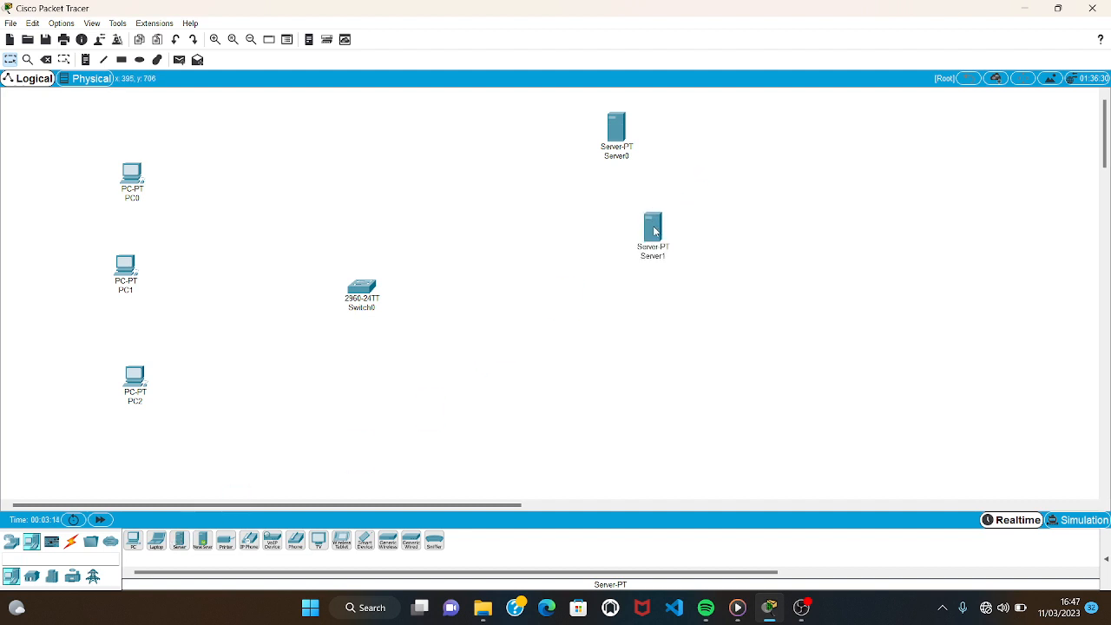
click(180, 542)
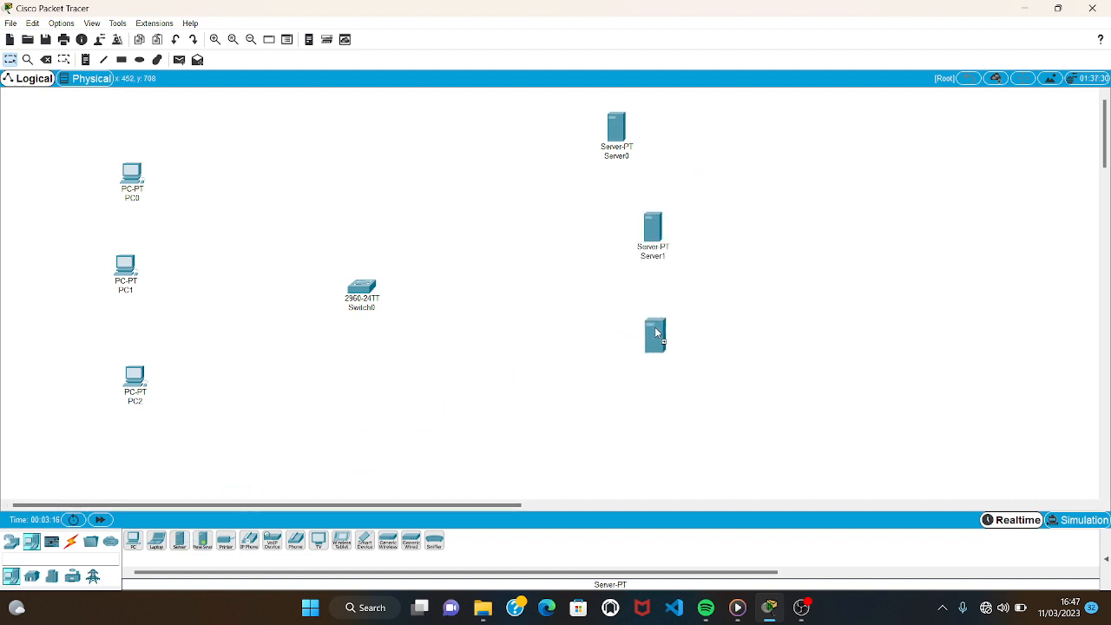
click(580, 343)
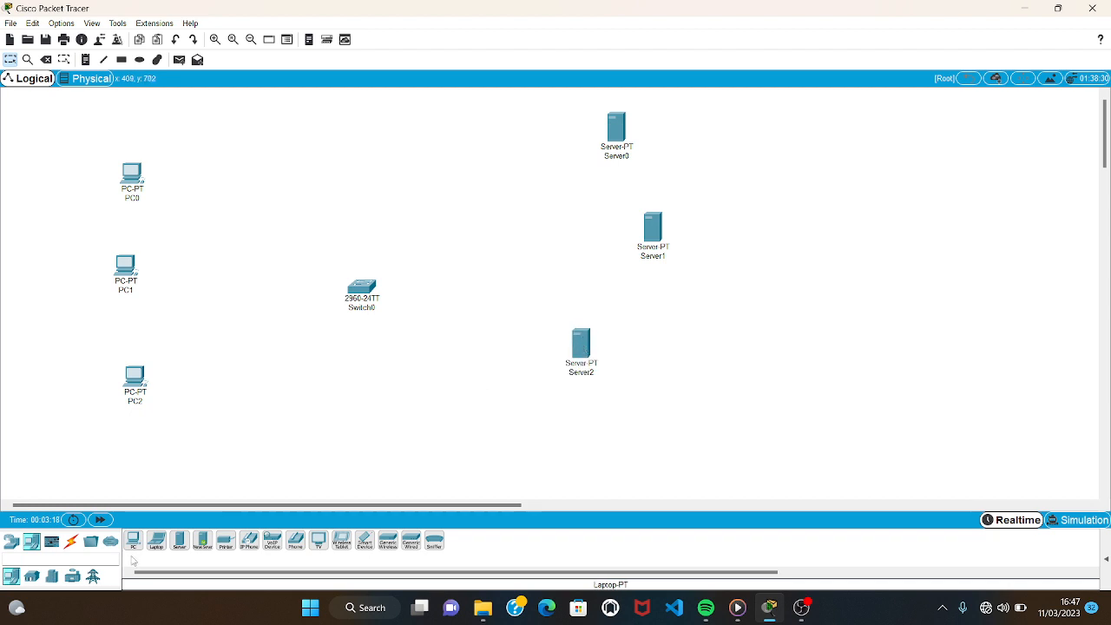
click(179, 540)
click(628, 435)
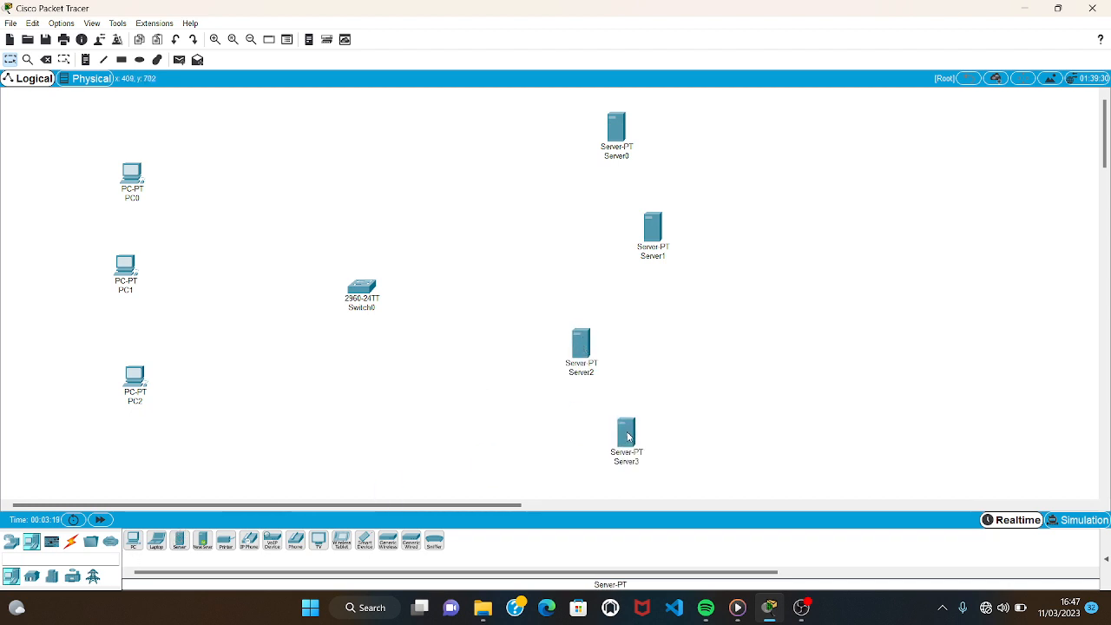
Connect PC0's FastEthernet0 to FastEthernet0/1 on the switch with a copper straight-through cable.
click(70, 547)
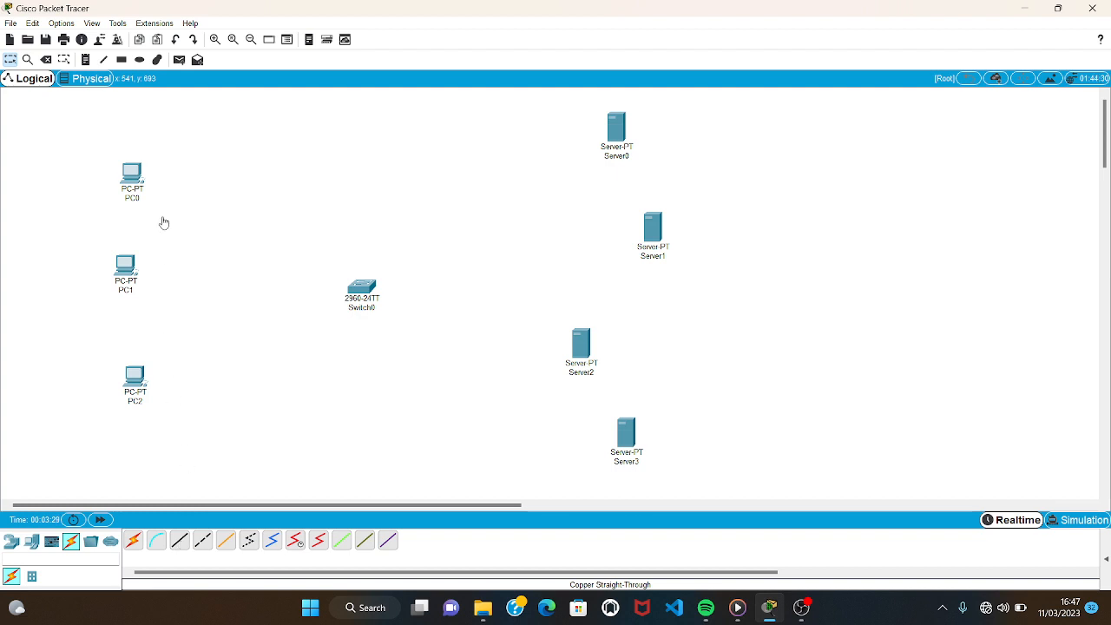
click(137, 180)
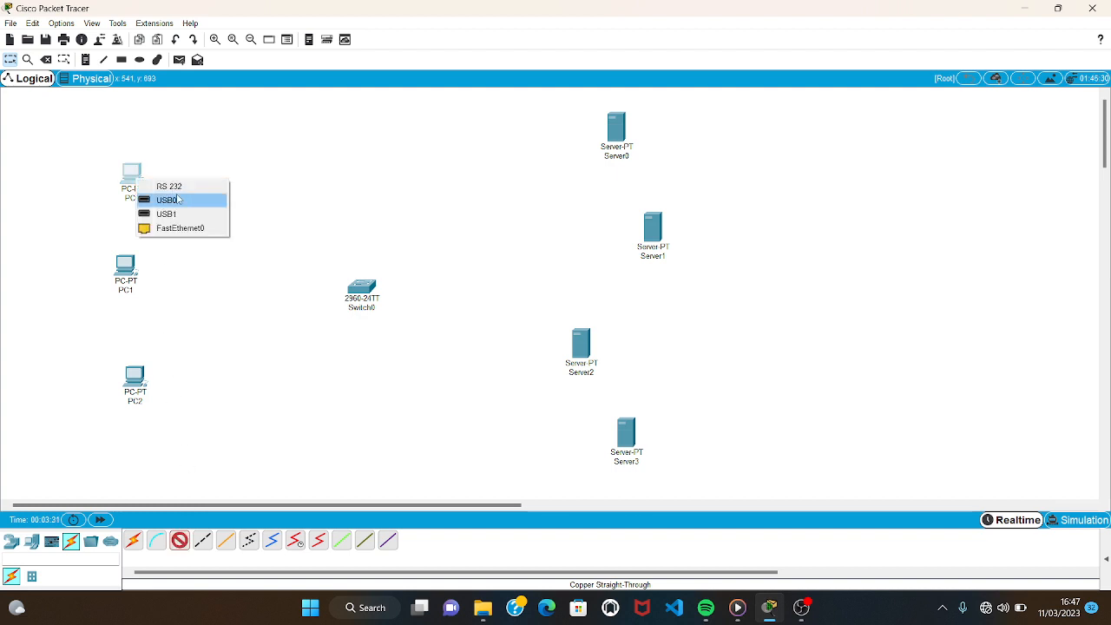
click(182, 228)
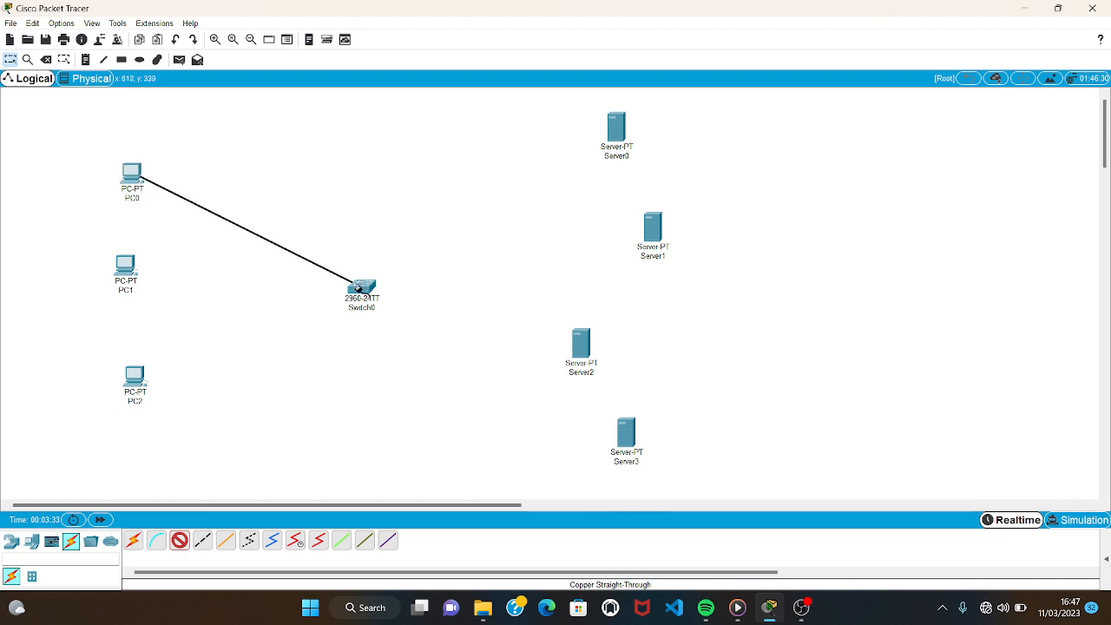
click(357, 289)
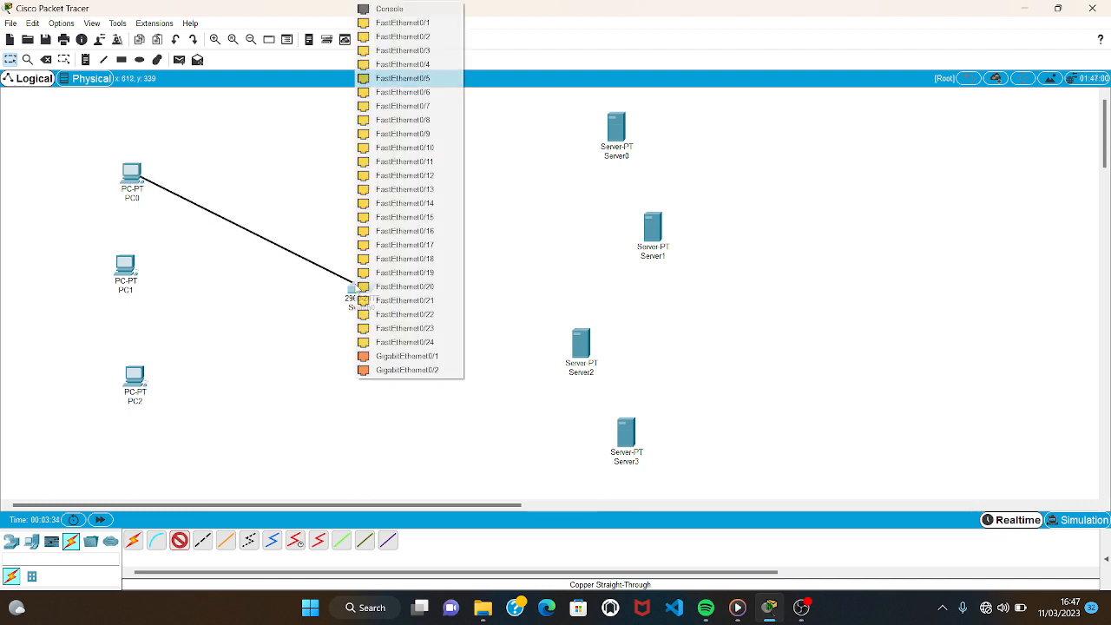
click(407, 25)
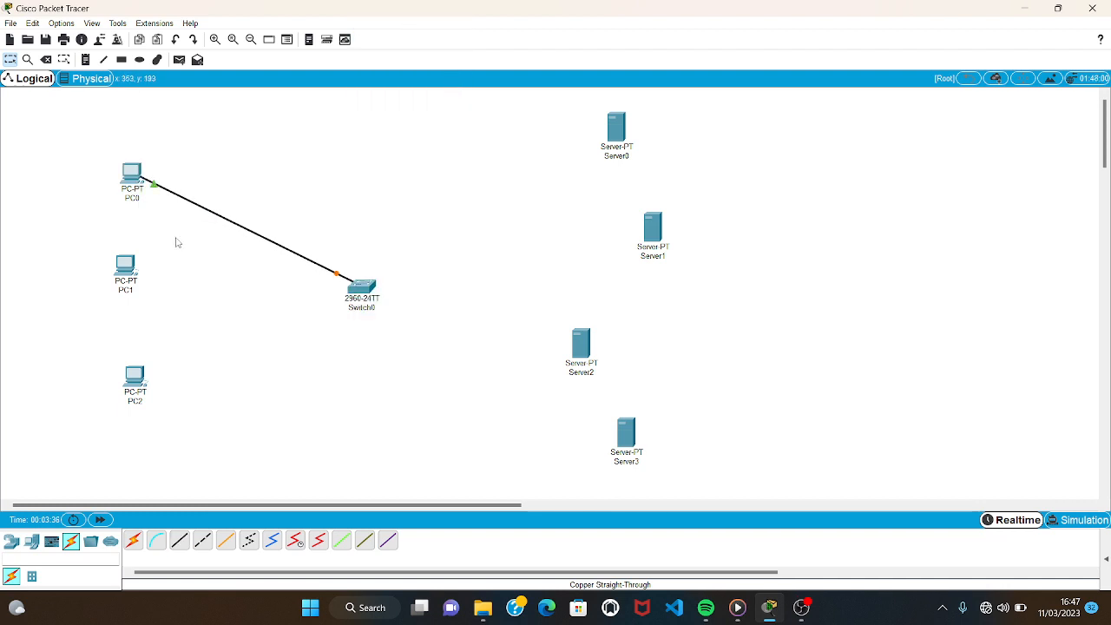
Connect PC1's FastEthernet0 to FastEthernet0/2 on the switch with a copper straight-through cable.
click(179, 540)
click(124, 263)
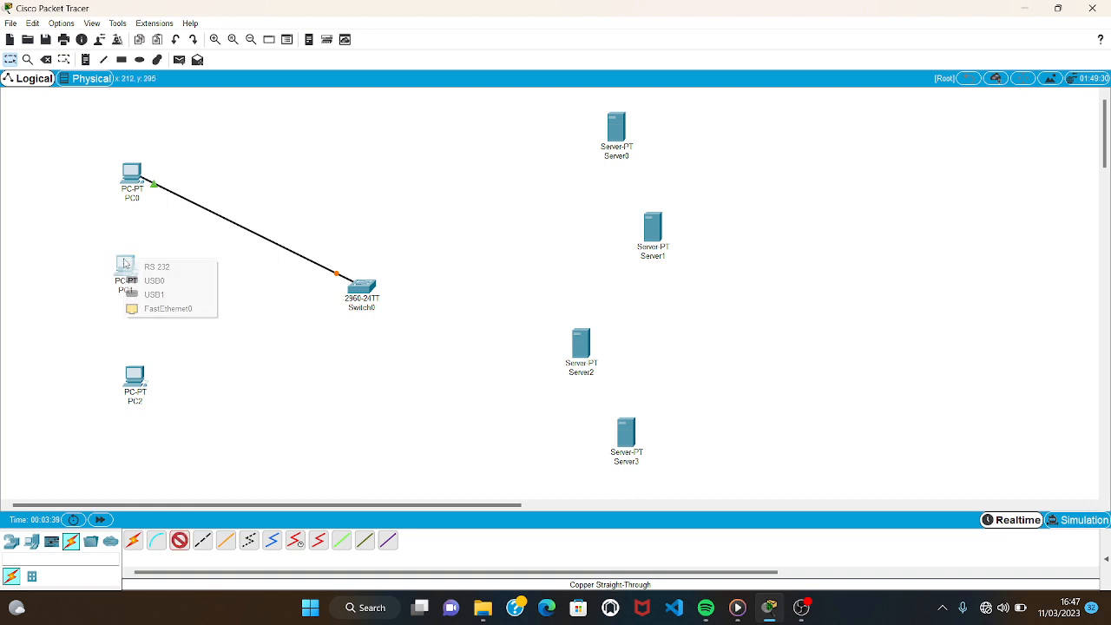
click(195, 308)
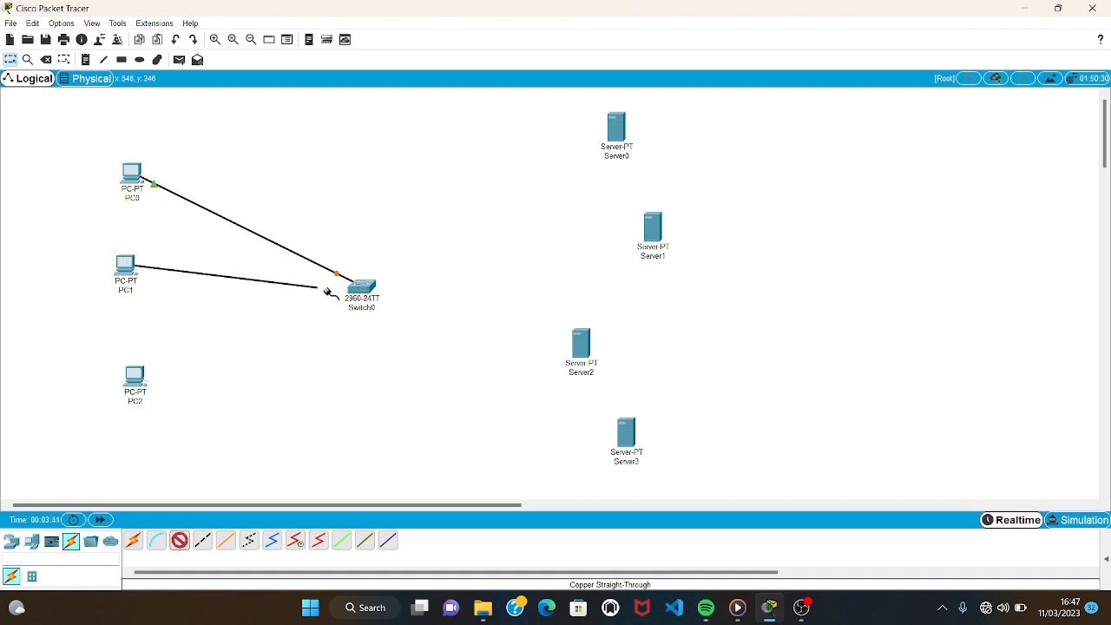
click(359, 288)
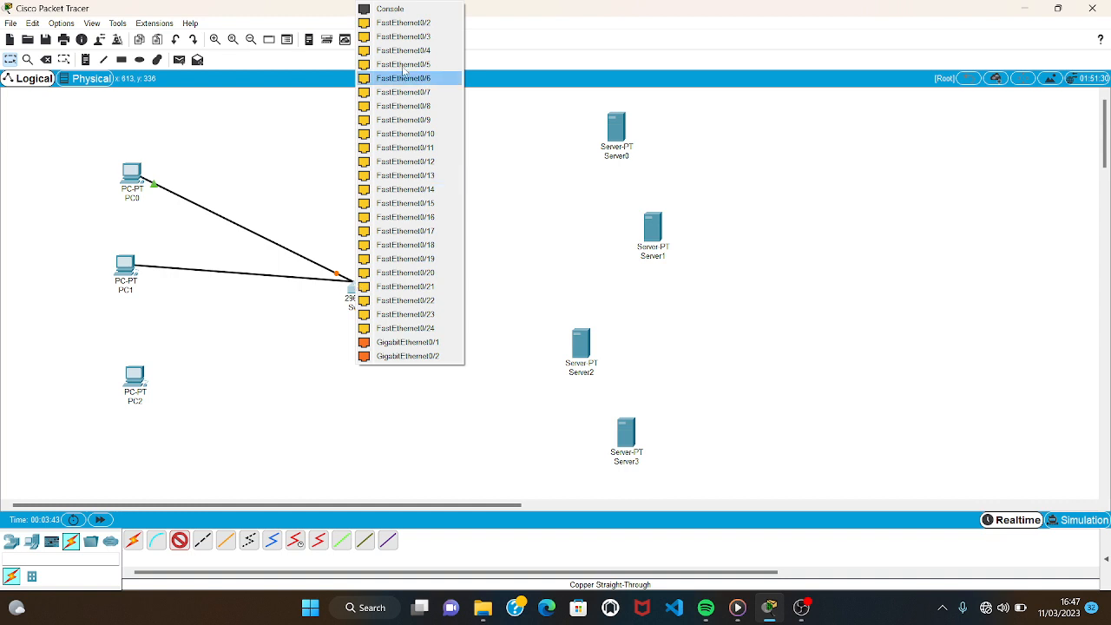
click(414, 26)
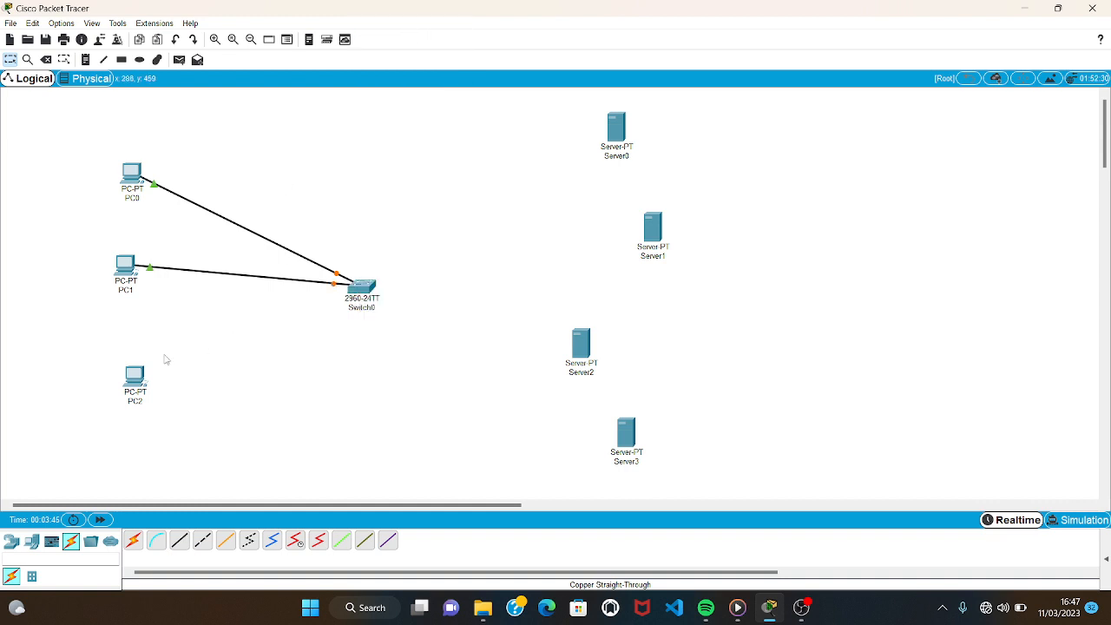
Connect PC2's FastEthernet0 to FastEthernet0/3 on the switch with a copper straight-through cable.
click(179, 542)
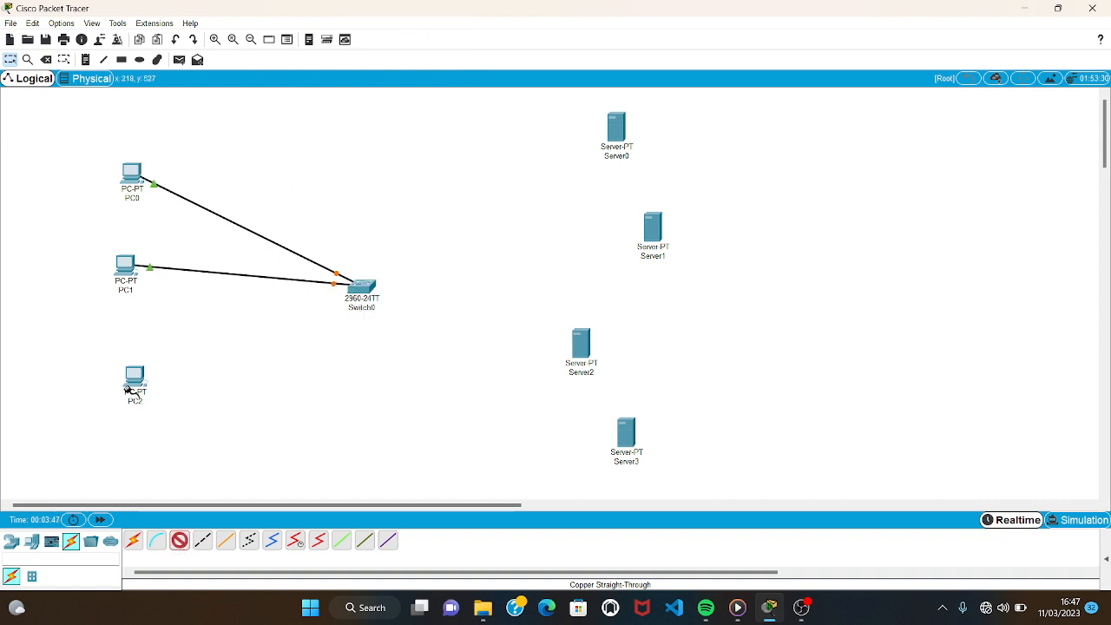
click(132, 379)
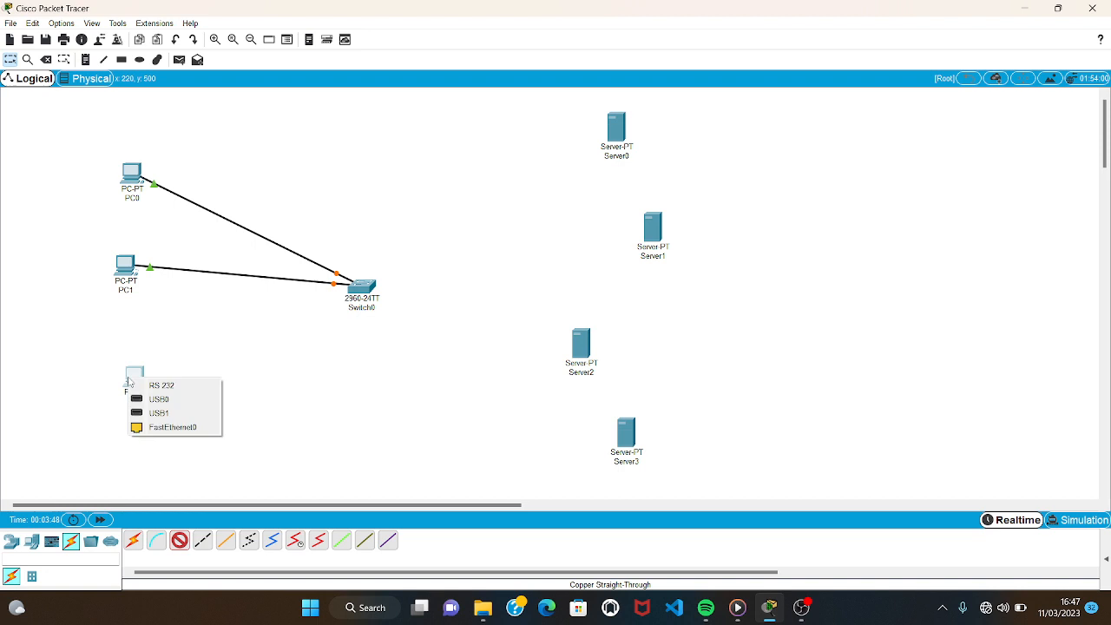
click(173, 426)
click(367, 291)
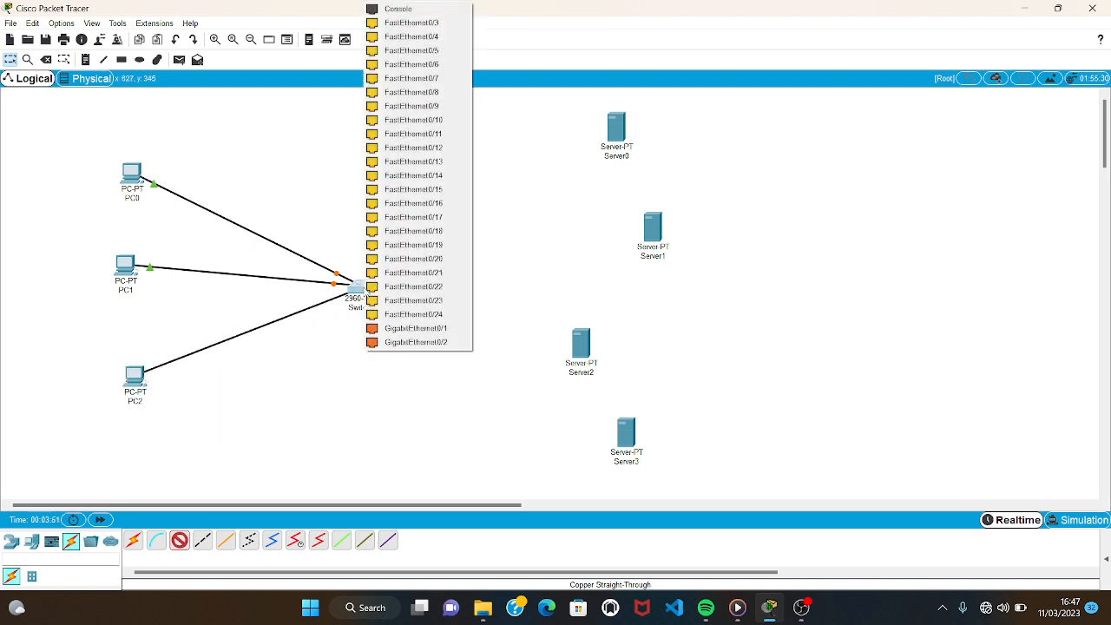
click(420, 24)
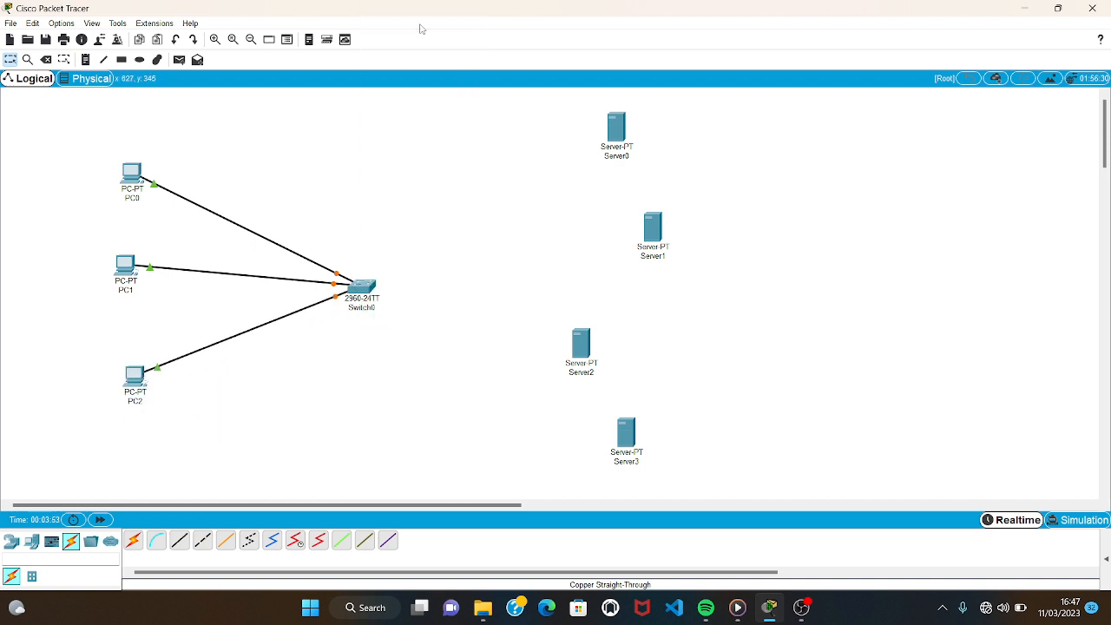
Connect Server0's FastEthernet0 to FastEthernet0/4 on the switch with a copper straight-through cable.
click(180, 540)
click(625, 139)
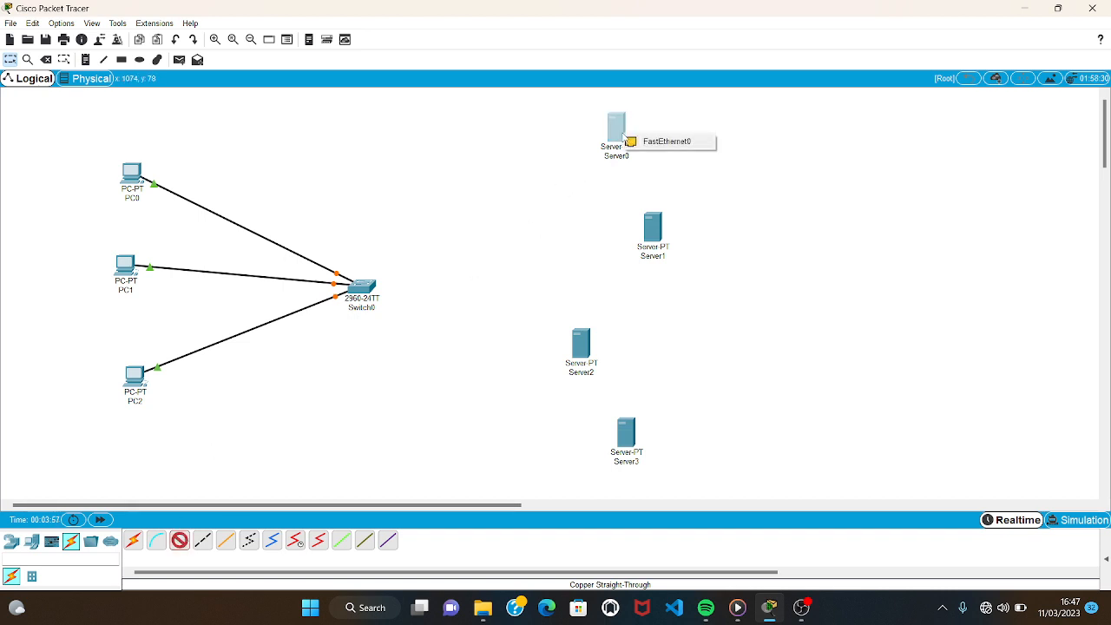
click(664, 141)
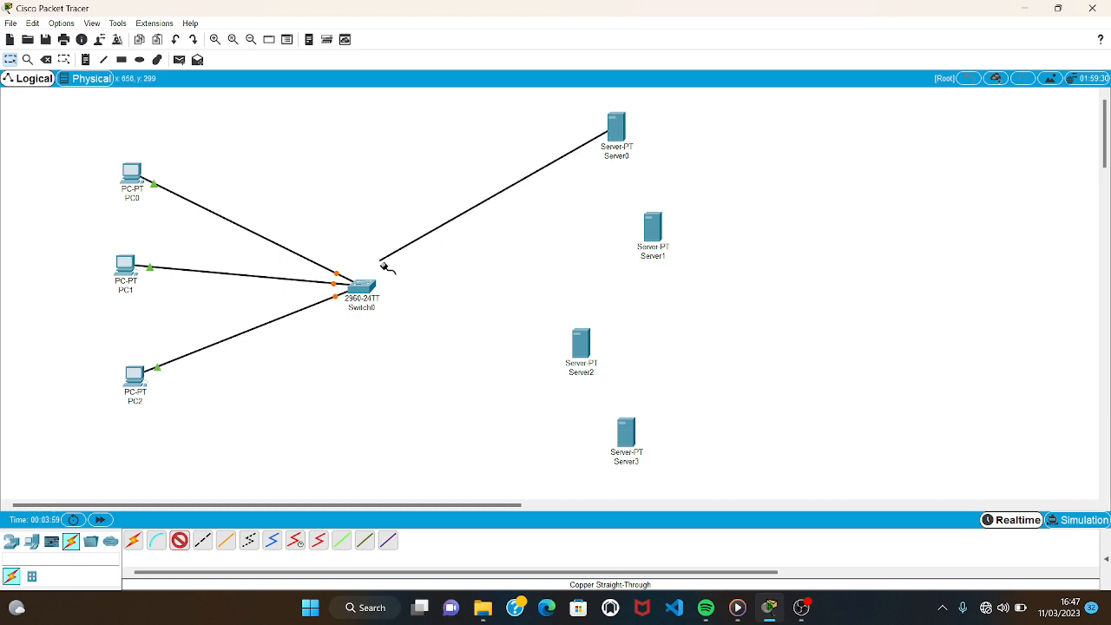
click(362, 288)
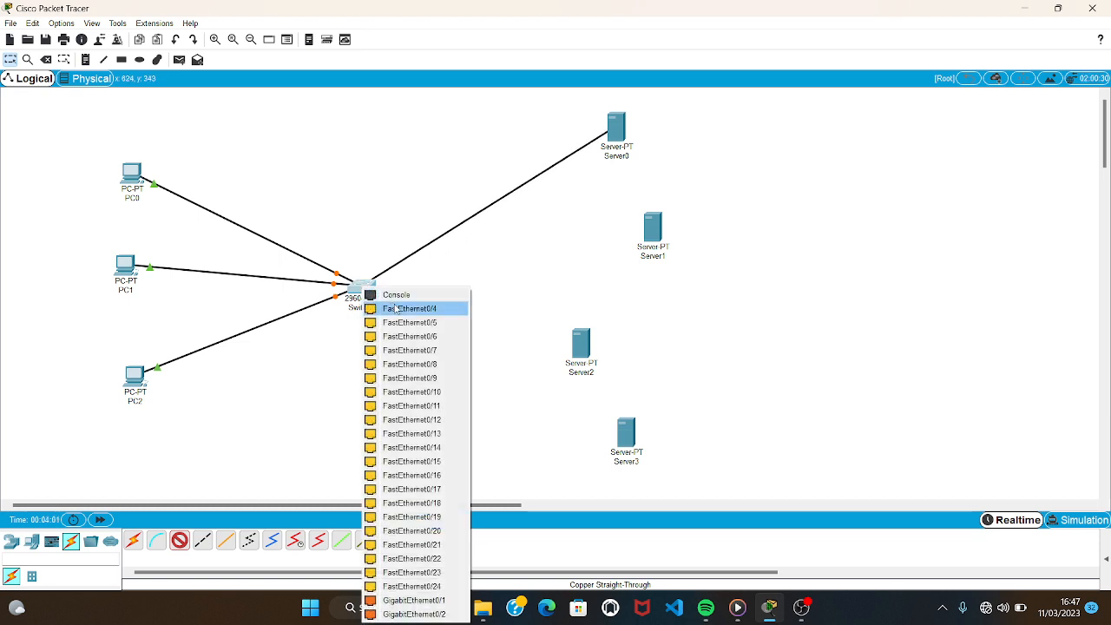
click(395, 308)
Connect Server1's FastEthernet0 to FastEthernet0/5 on the switch with a copper straight-through cable.
click(179, 540)
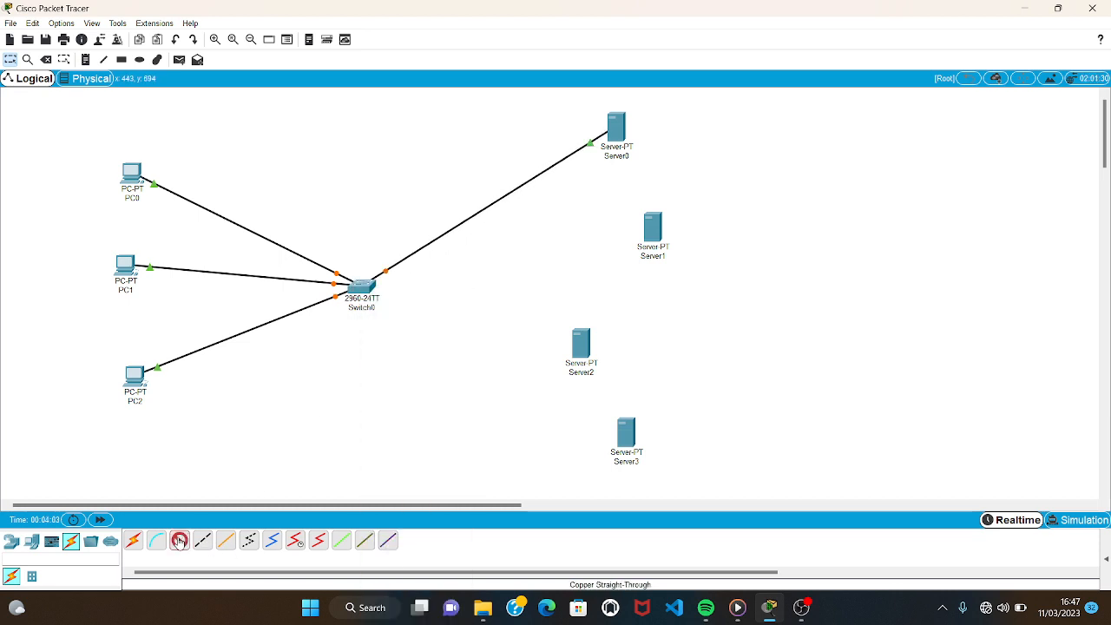
click(660, 228)
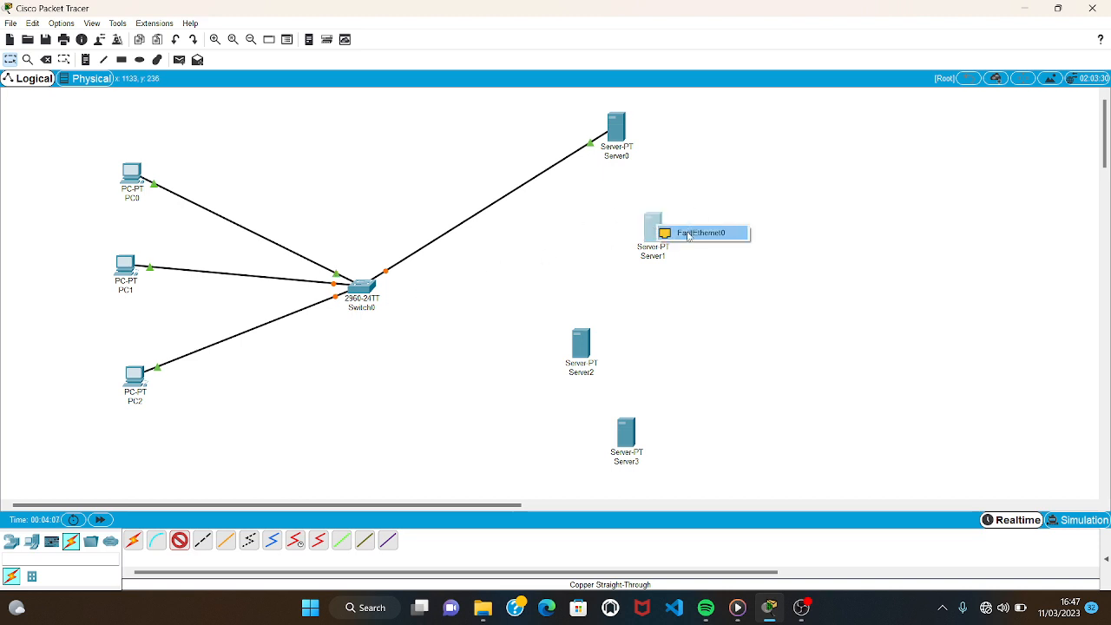
click(690, 232)
click(365, 295)
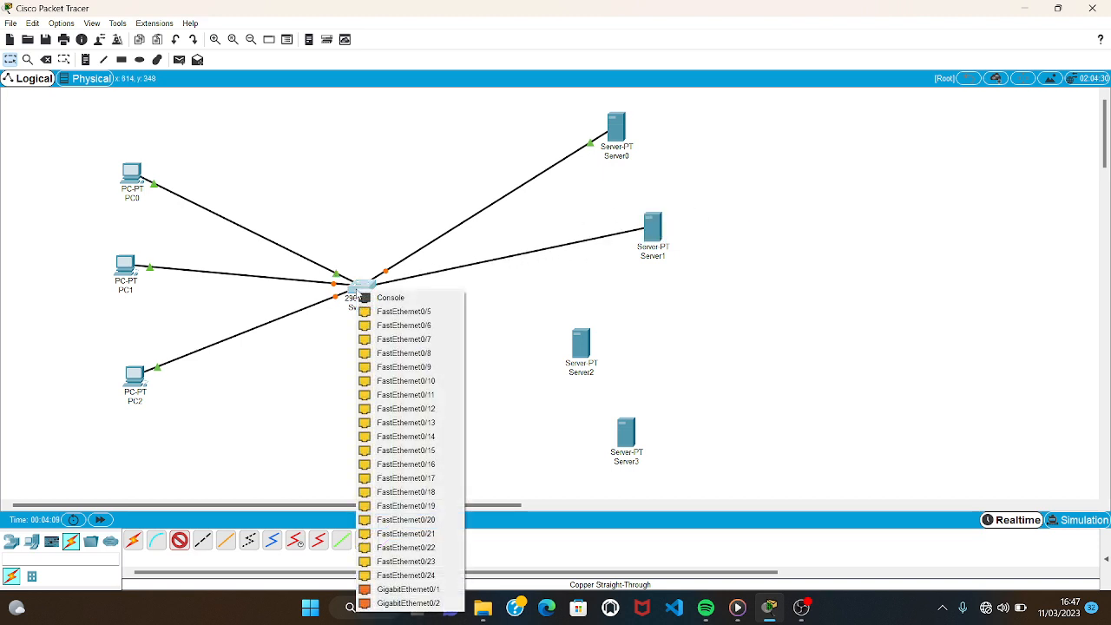
click(401, 312)
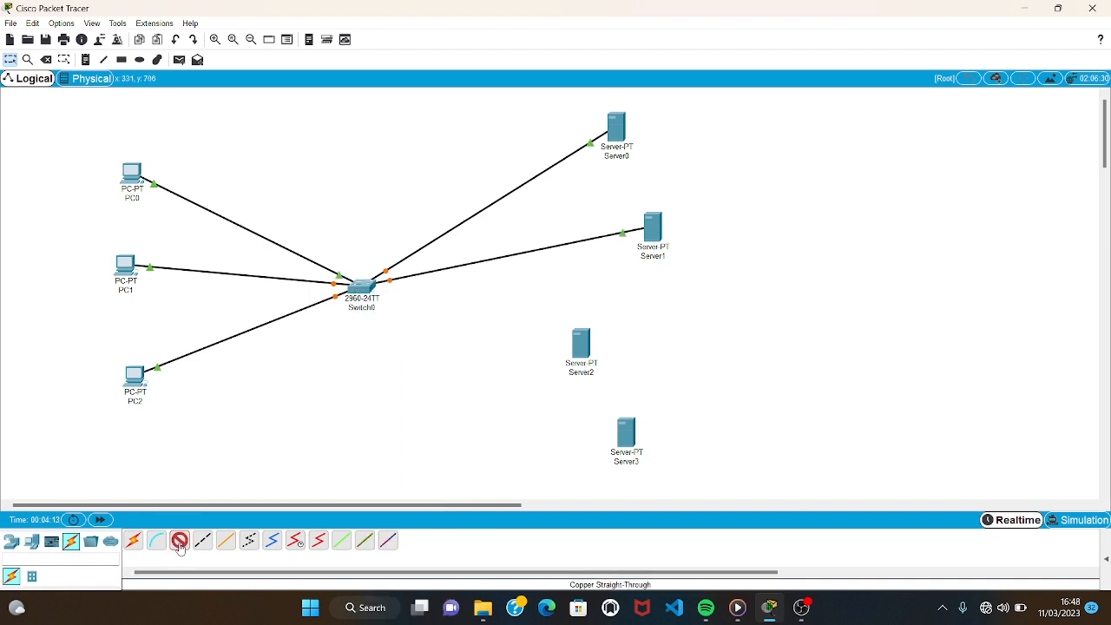
Connect Server2's FastEthernet0 to FastEthernet0/6 on the switch with a copper straight-through cable.
click(582, 345)
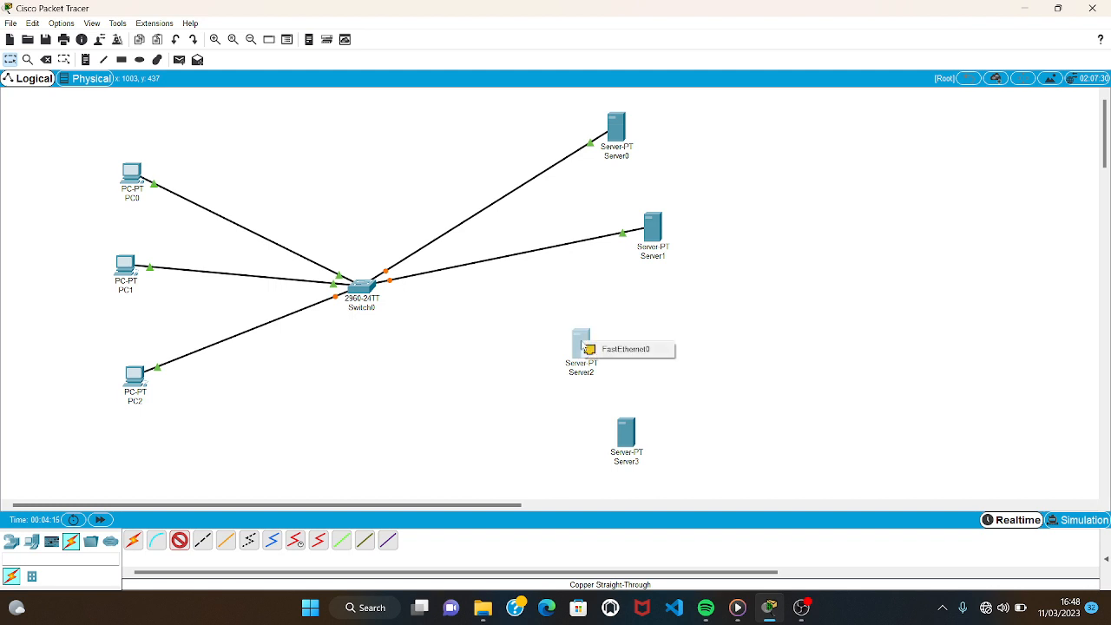
click(597, 349)
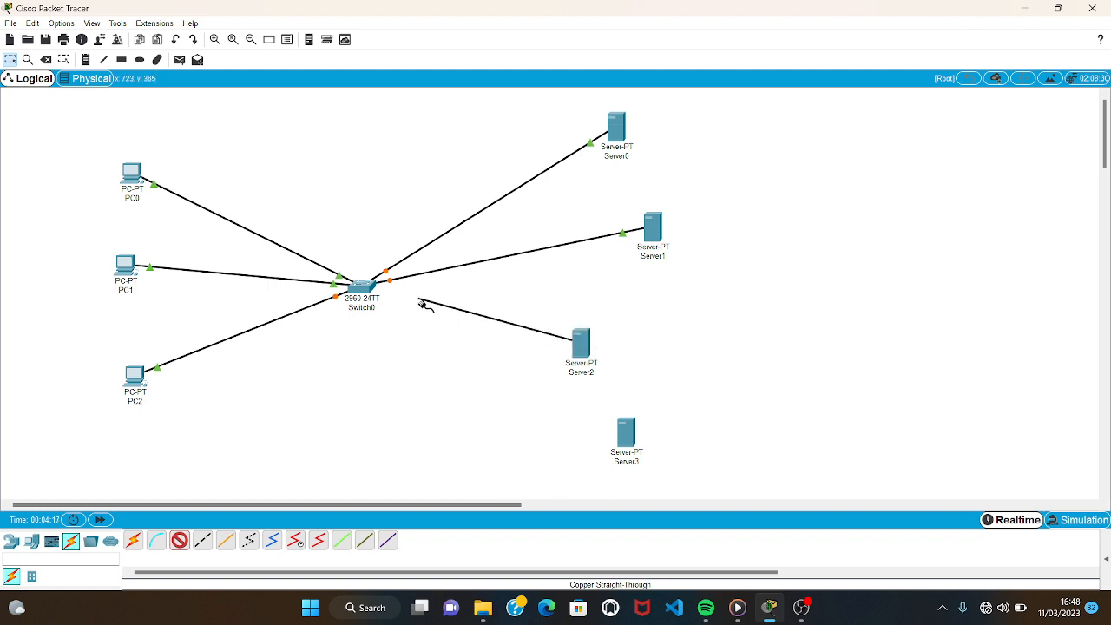
click(361, 287)
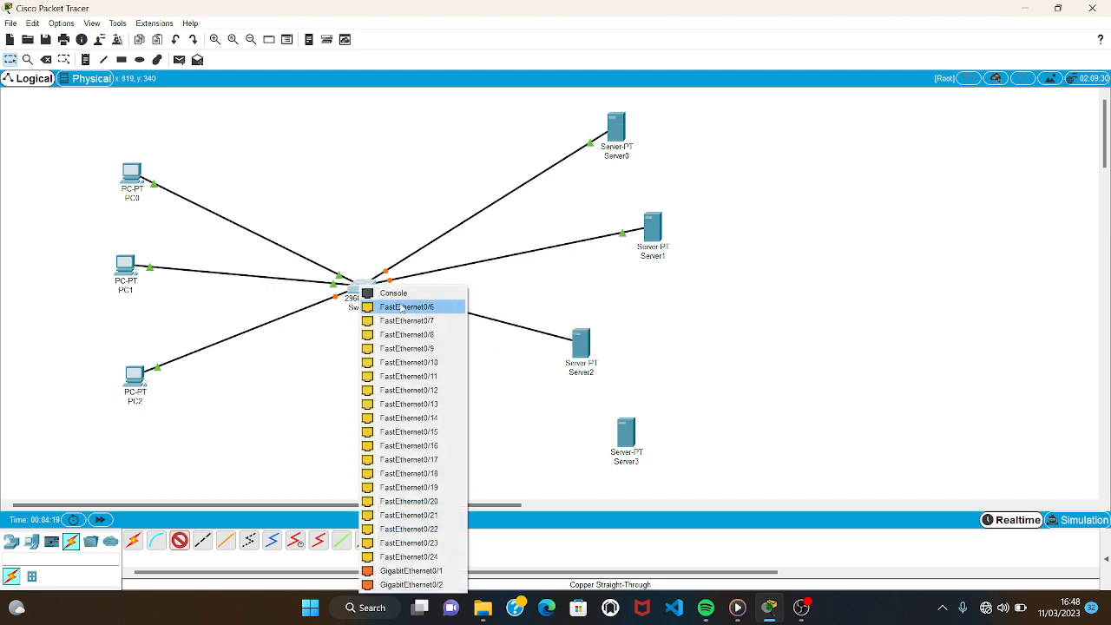
click(401, 309)
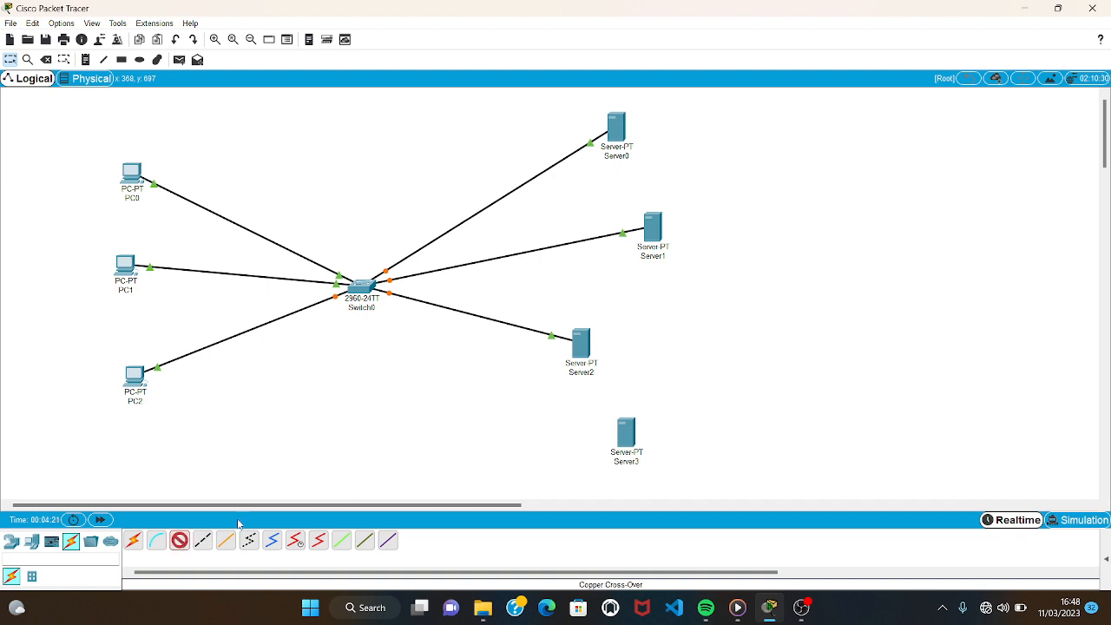
Connect Server3's FastEthernet0 to FastEthernet0/7 on the switch with a copper straight-through cable.
click(630, 440)
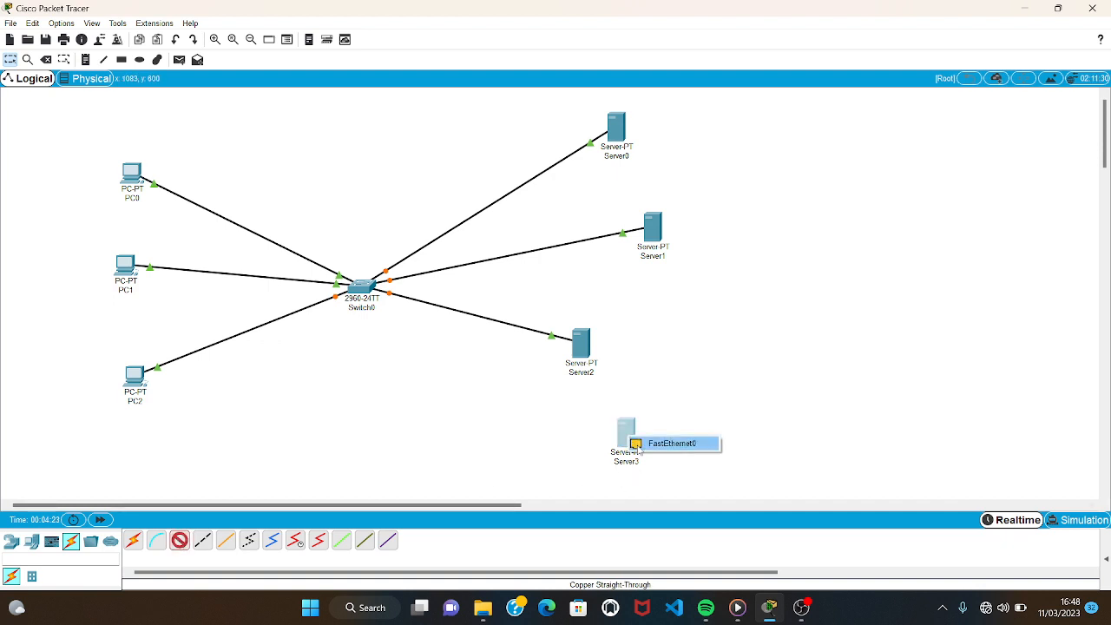
click(638, 445)
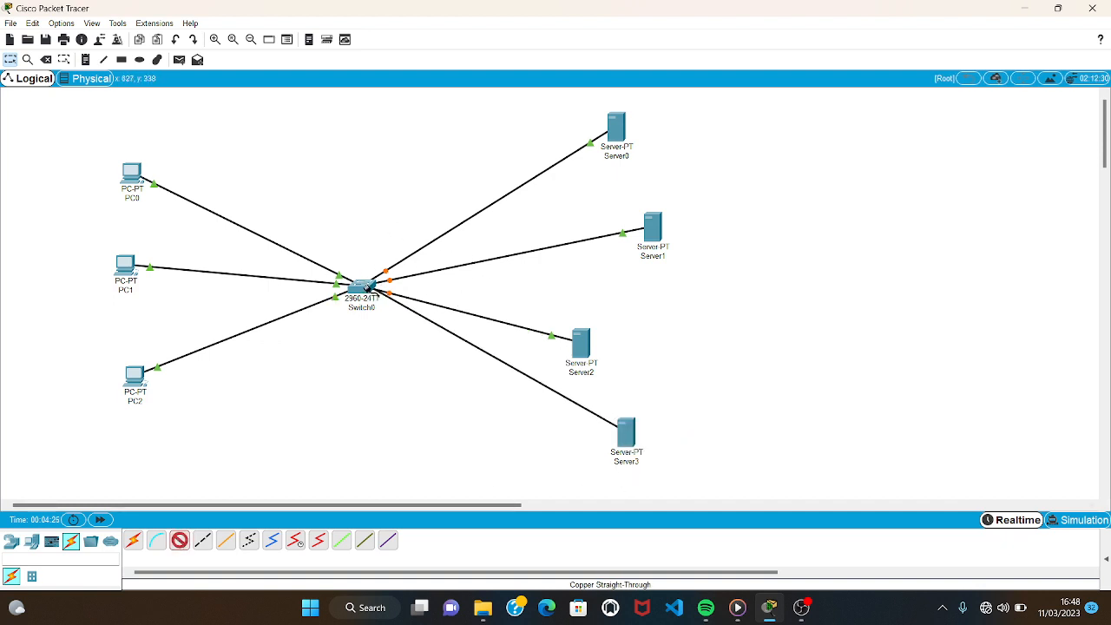
click(368, 287)
click(408, 310)
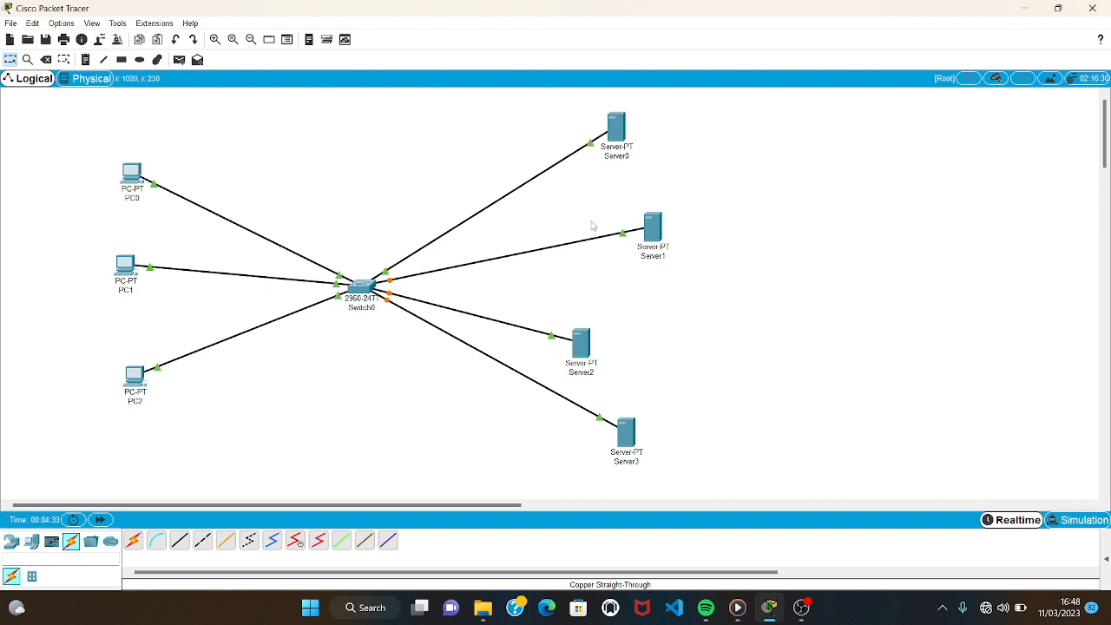
Rename Server0 as HTTP Server and Server1 as DNS Server.
click(613, 157)
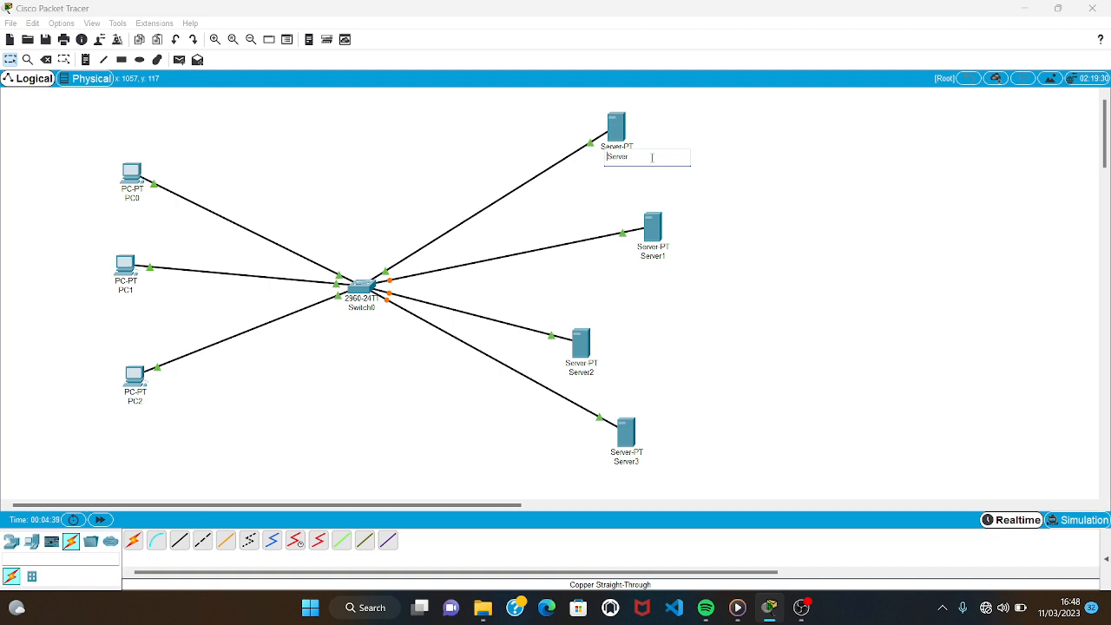
text(HTTP)
click(652, 256)
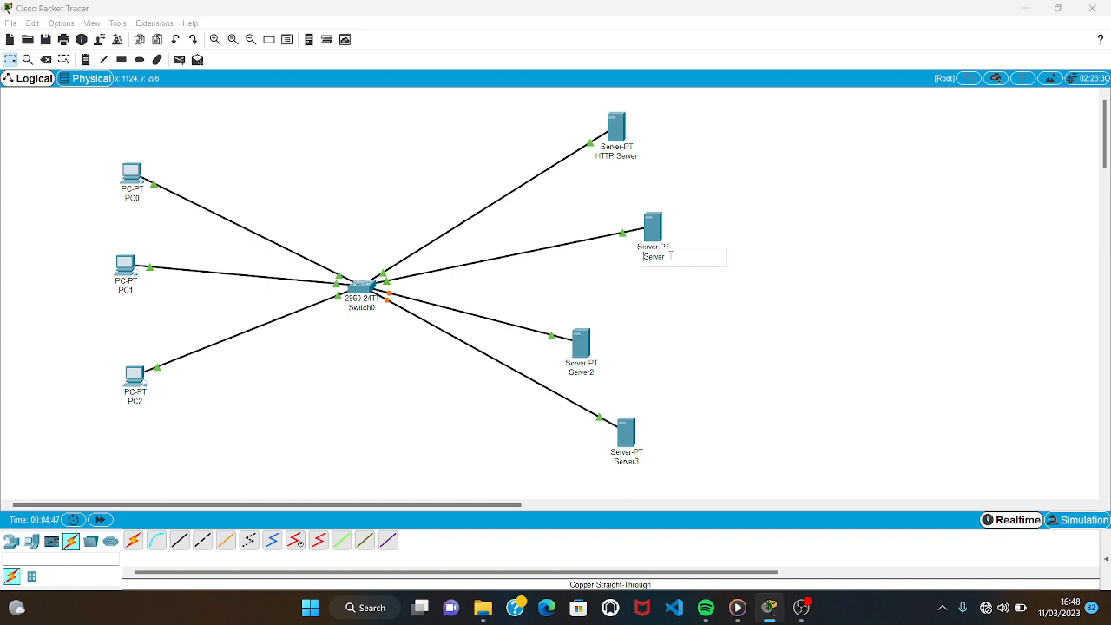
text(DNS)
Rename Server2 as DHCP Server and Server3 as FTP Server.
click(583, 373)
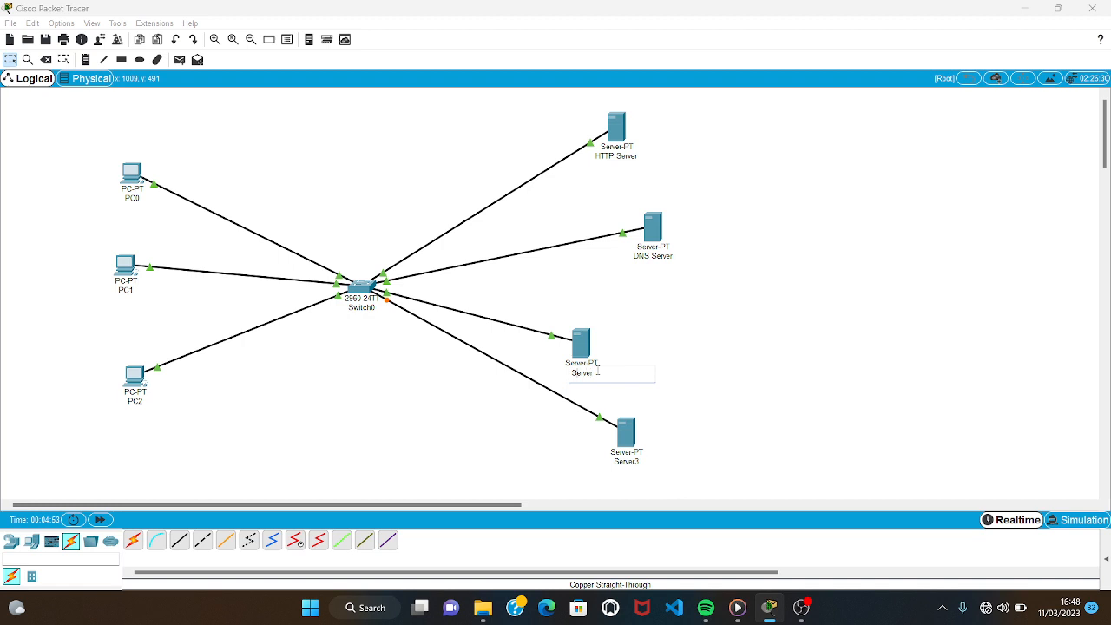
text(DHCP)
click(629, 460)
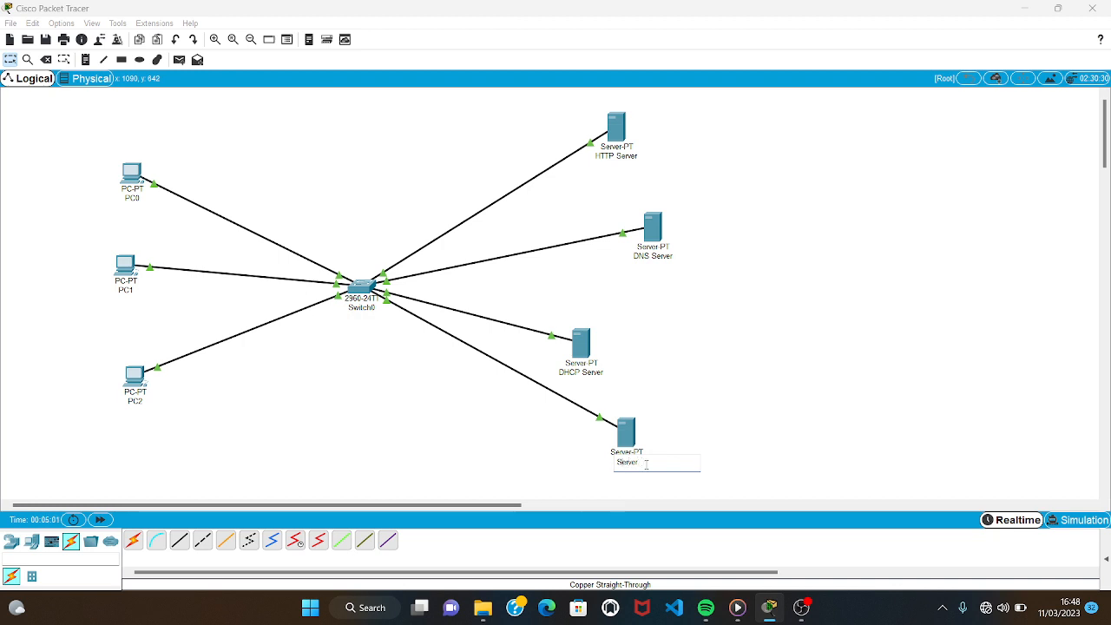
key(Home)
text(FTP)
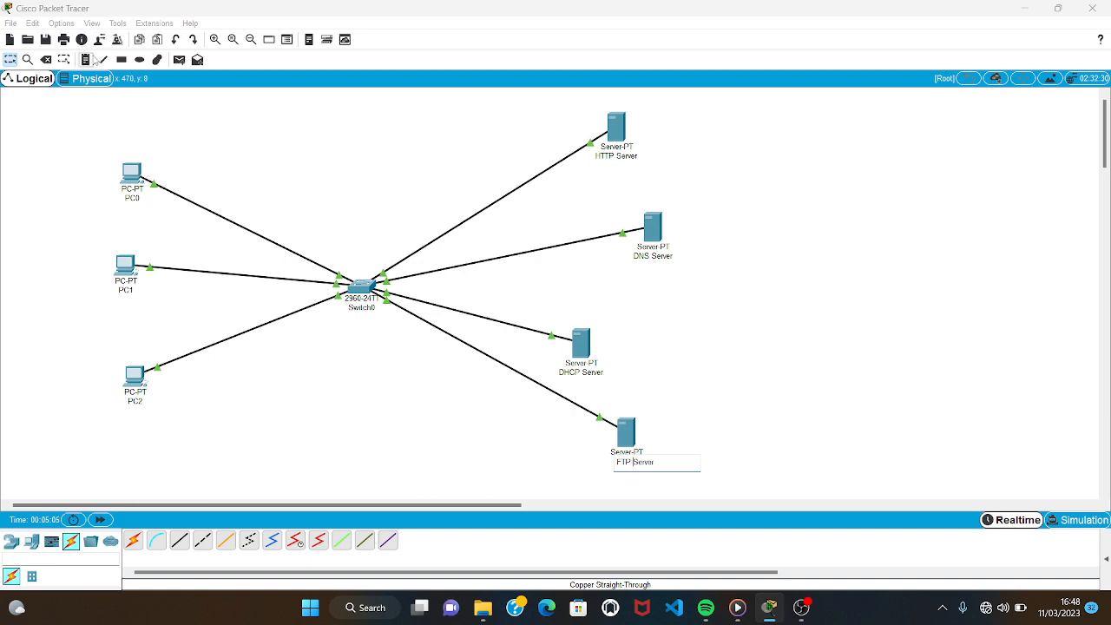
Place the text notes 192.168.11.2 above PC0 and 192.168.11.3 below the HTTP Server.
click(86, 59)
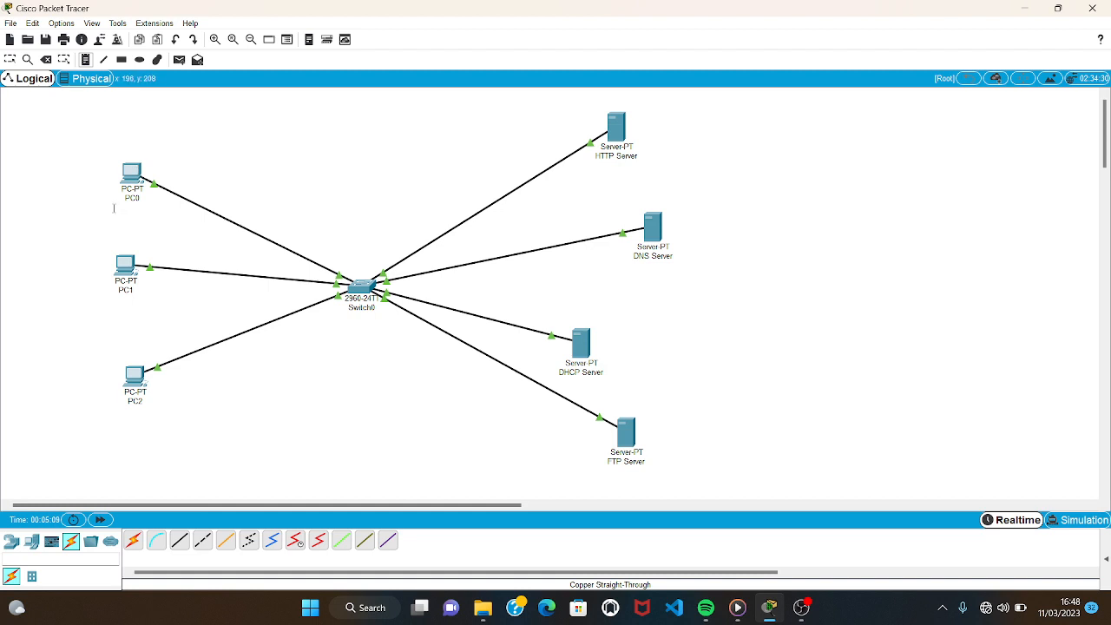
click(113, 161)
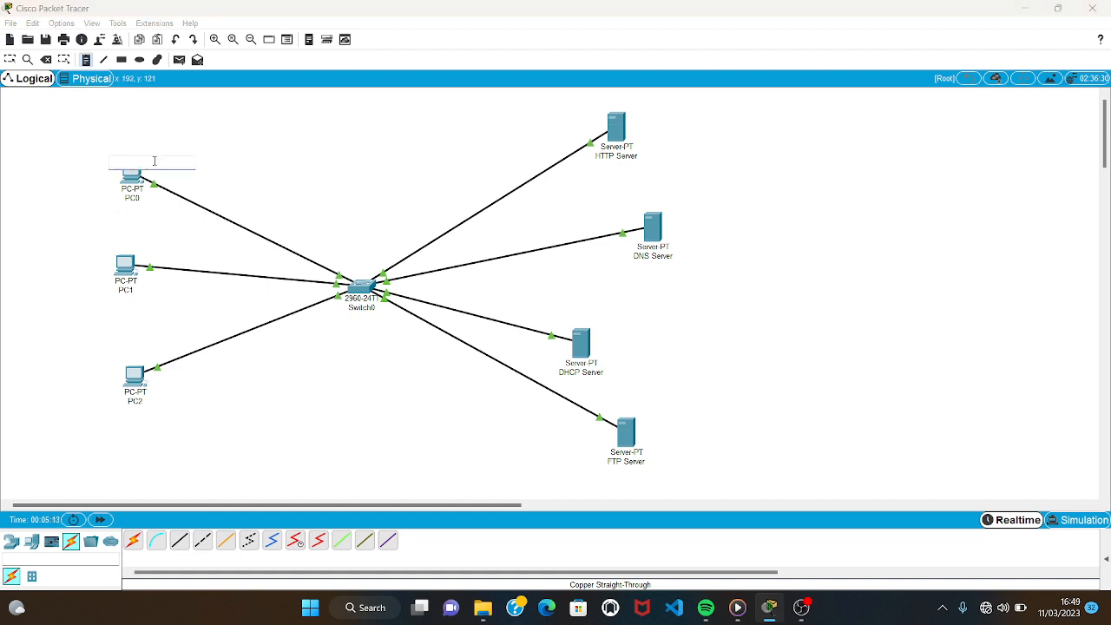
text(192.168.11.2)
click(596, 165)
text(192.168.11.3)
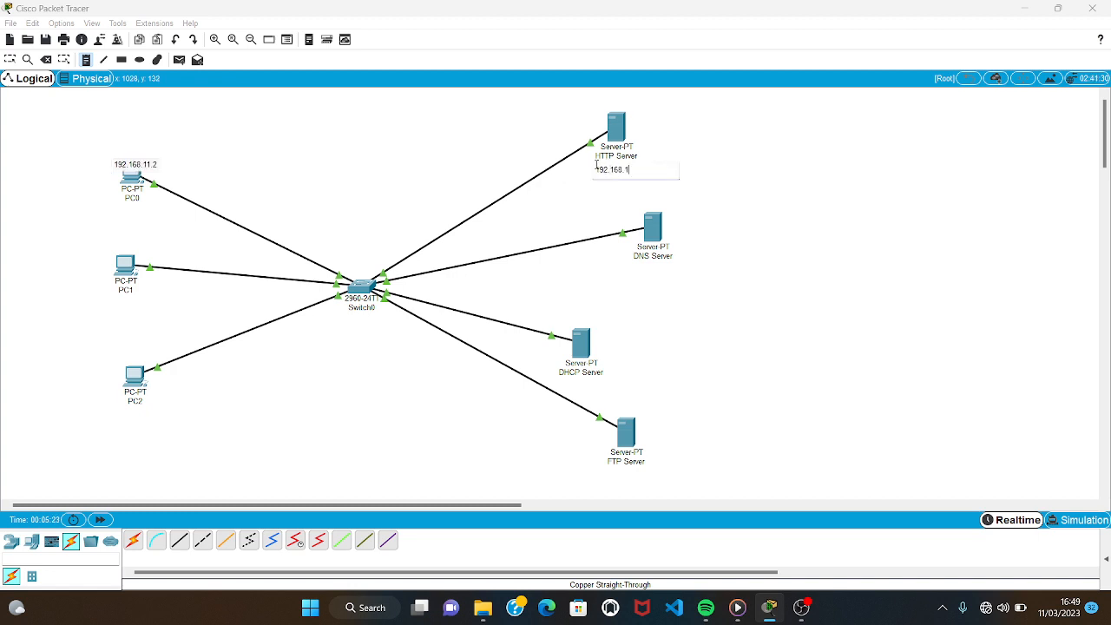
Place the text notes 192.168.11.4 below the DNS Server and 192.168.11.5 below the DHCP Server.
click(636, 265)
text(192.1)
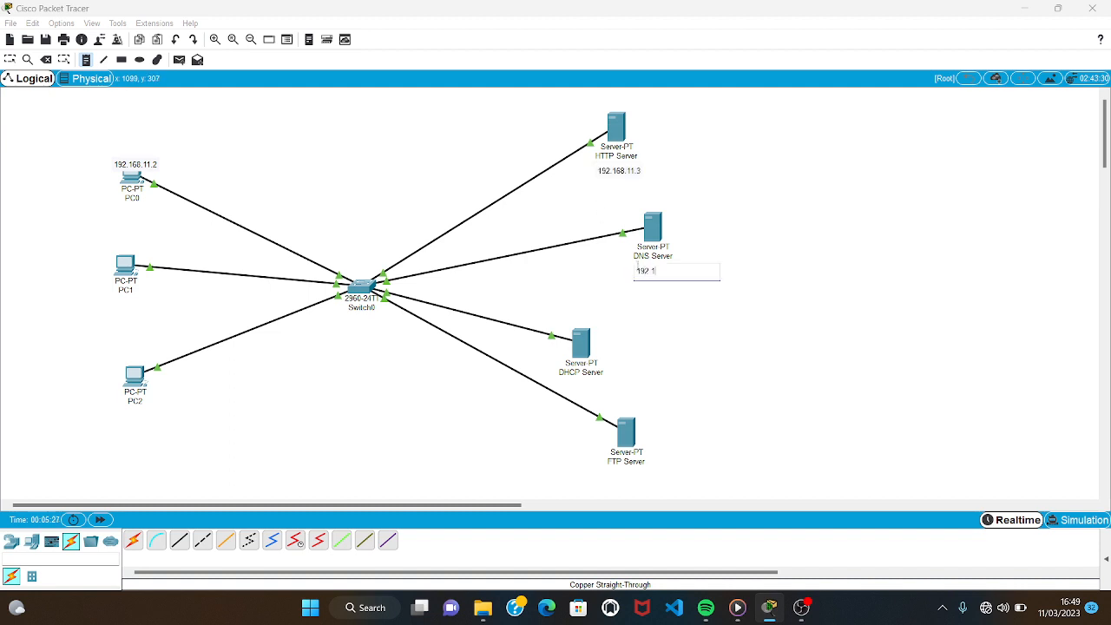
text(68.11.4)
click(583, 383)
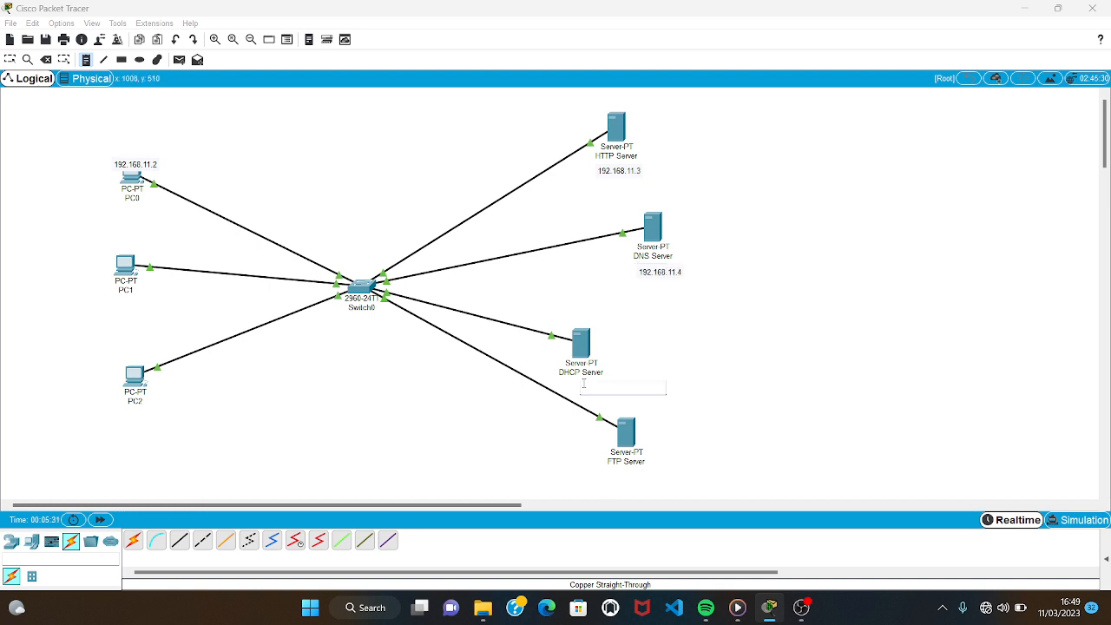
text(192.168.11.5)
Place the text note 192.168.11.6 below the FTP Server and leave the note tool.
click(619, 475)
text(192.)
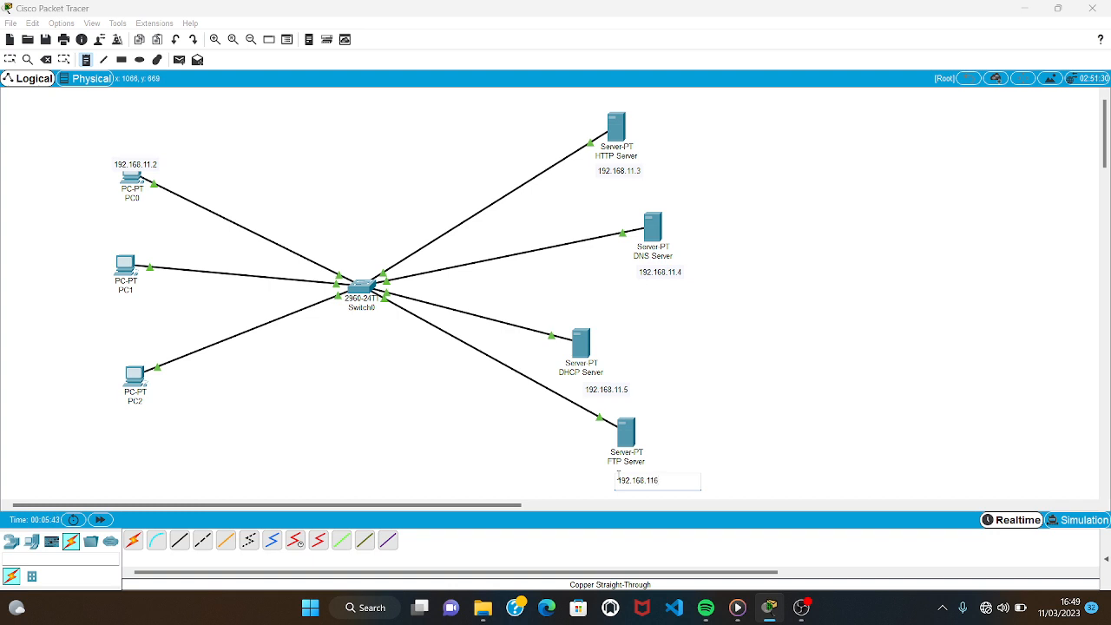
key(BackSpace)
text(6)
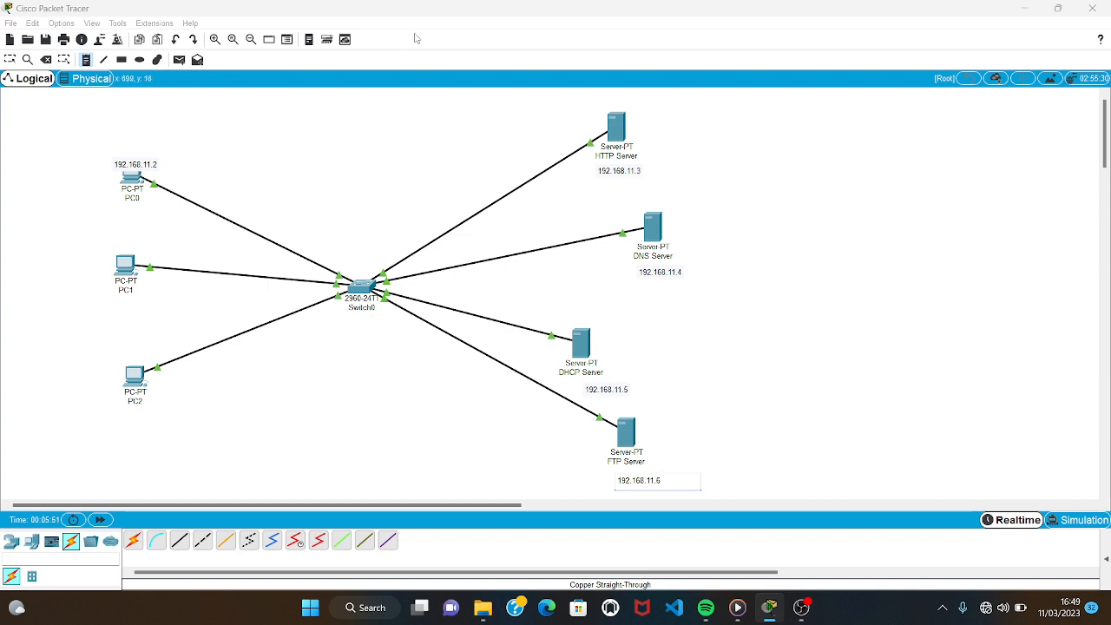
click(10, 59)
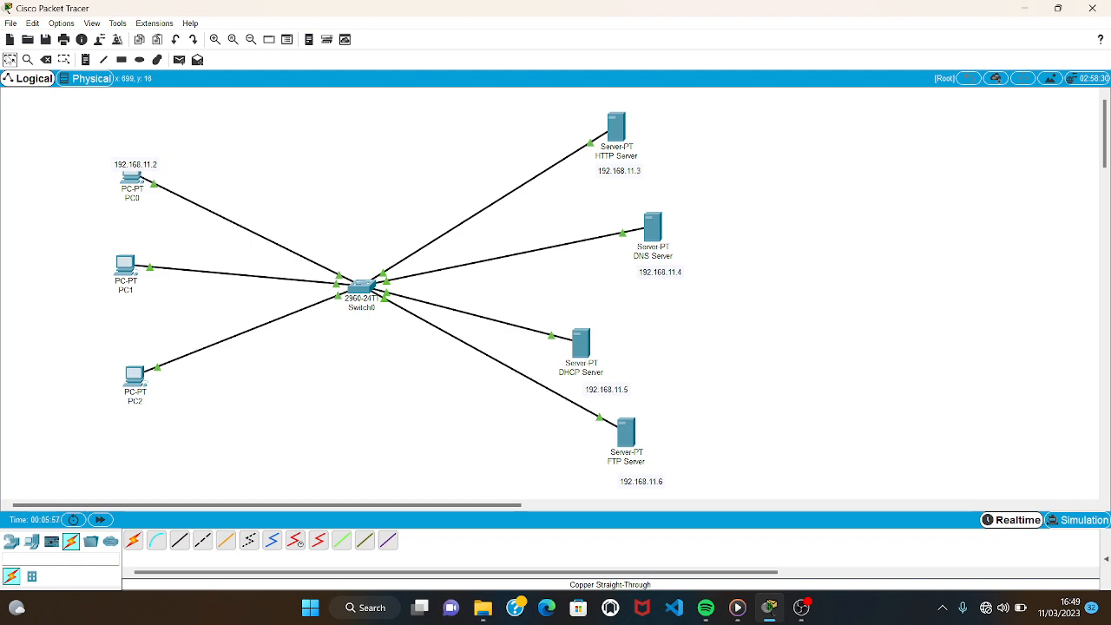
Give PC0 the static IP address 192.168.11.2 with subnet mask 255.255.255.0 in its IP configuration.
click(132, 182)
click(136, 185)
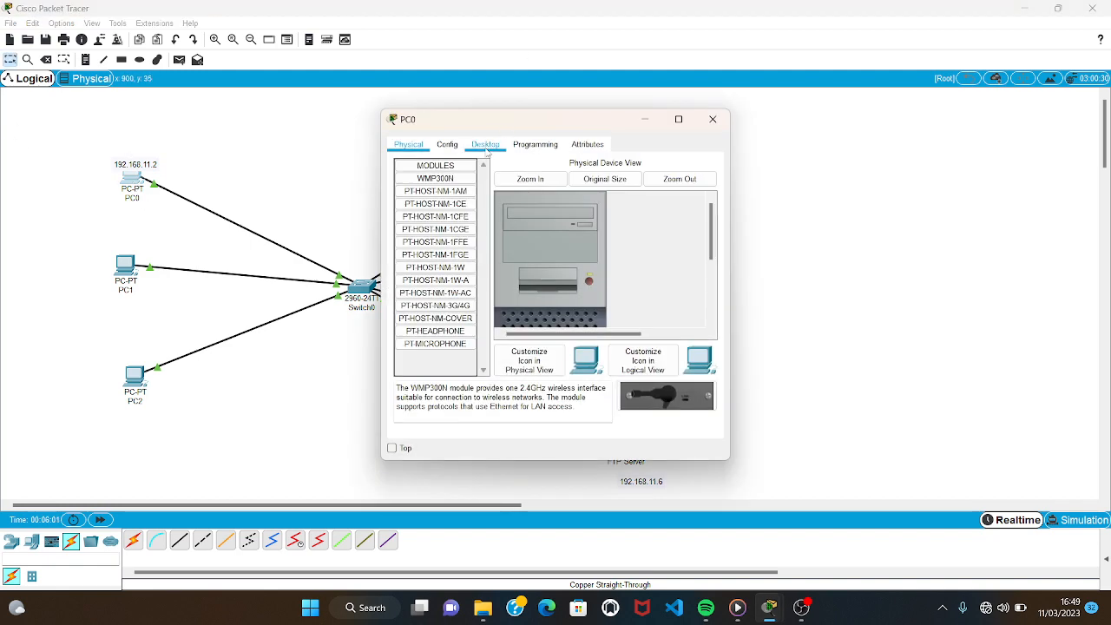
click(487, 149)
click(437, 185)
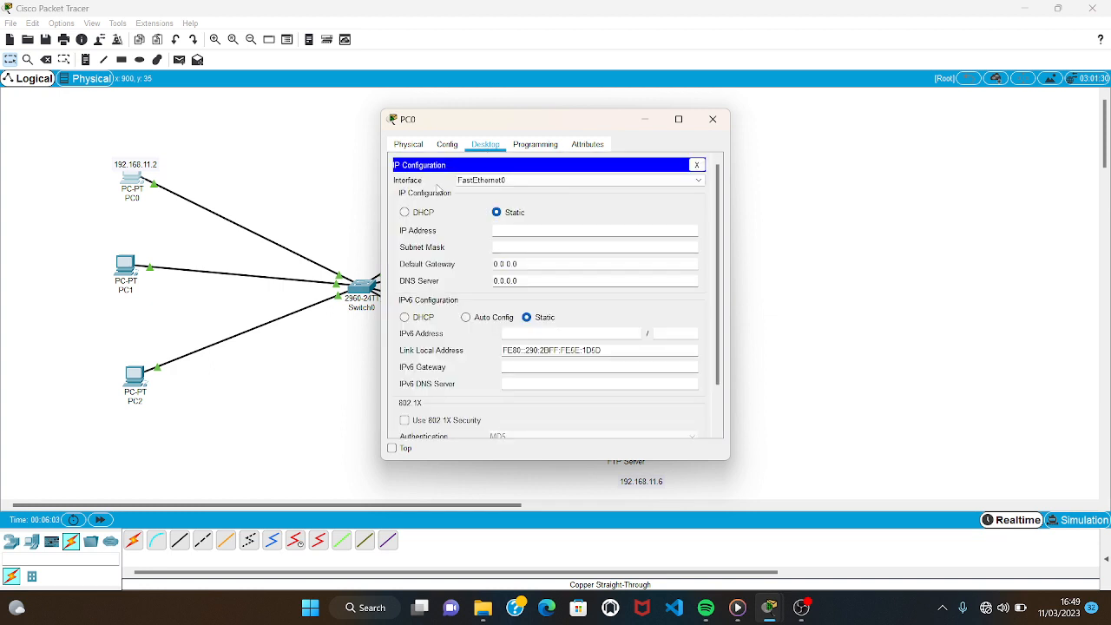
click(548, 230)
text(192.168.11.2)
click(546, 246)
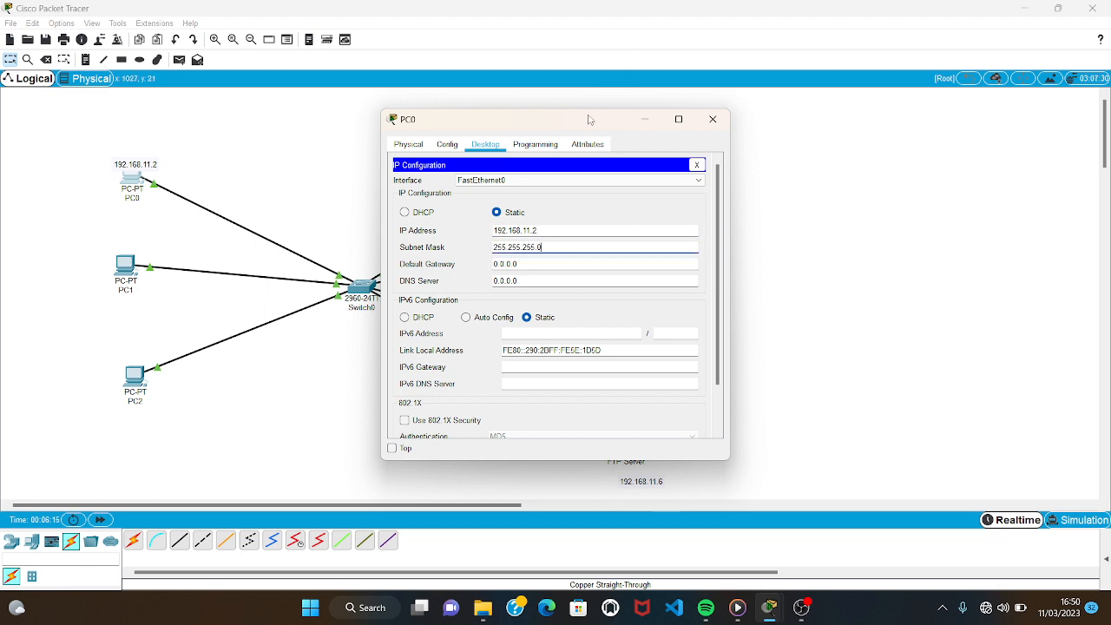
Set PC0's DNS server to 192.168.11.4 and close its configuration window.
drag(587, 122, 378, 86)
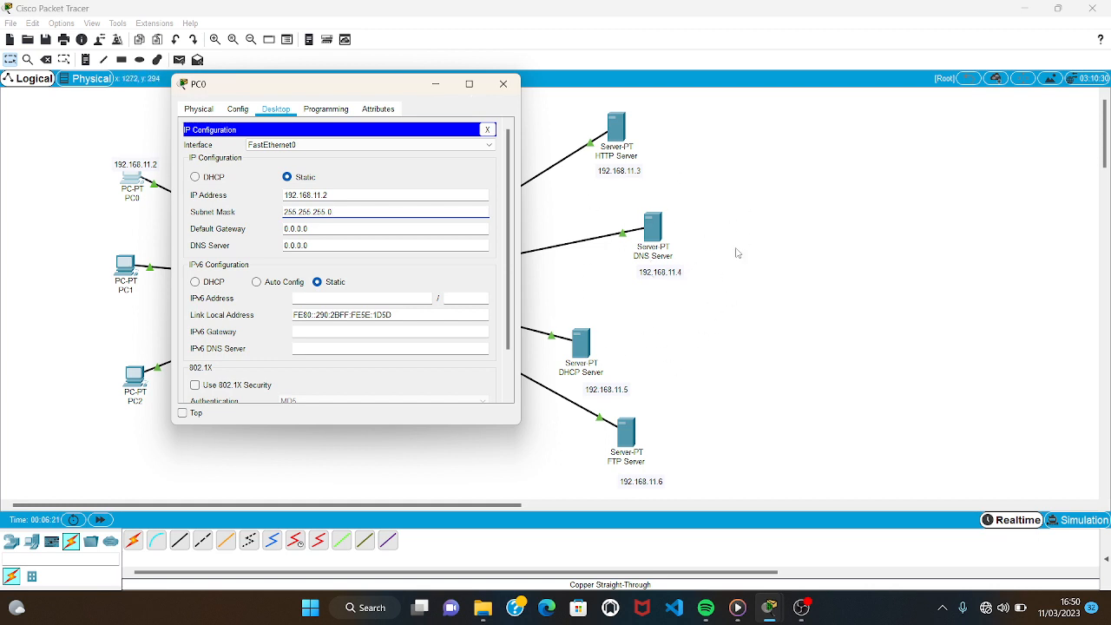
click(432, 244)
key(BackSpace)
key(BackSpace)
key(BackSpace)
key(BackSpace)
key(BackSpace)
key(BackSpace)
key(BackSpace)
text(192.168.11.4)
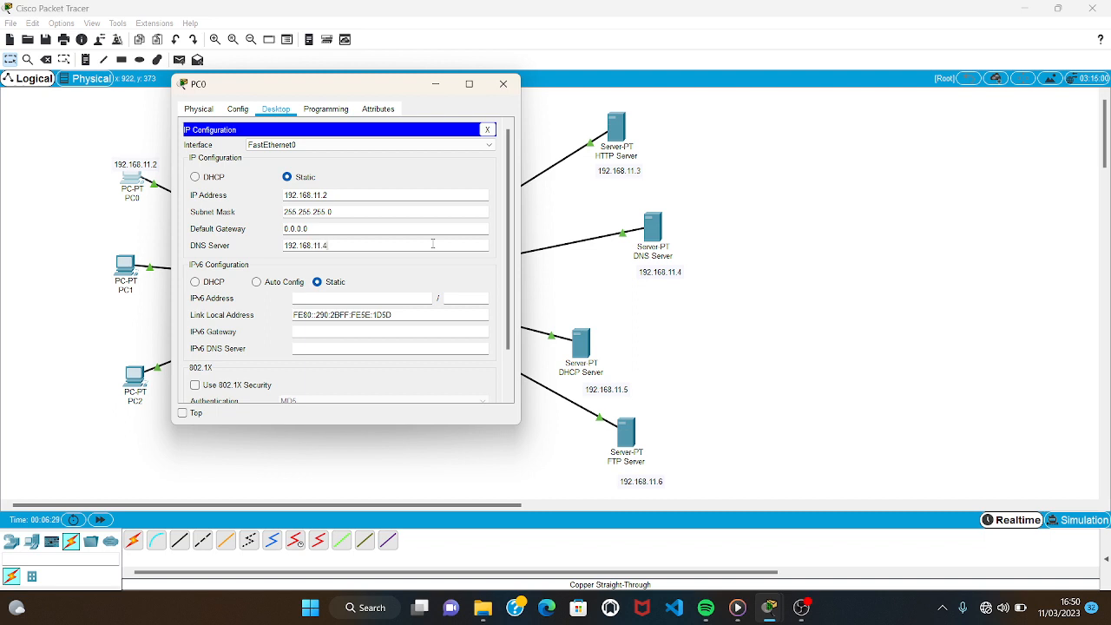
click(503, 84)
Give the HTTP Server the static IP address 192.168.11.3 with subnet mask 255.255.255.0.
click(618, 126)
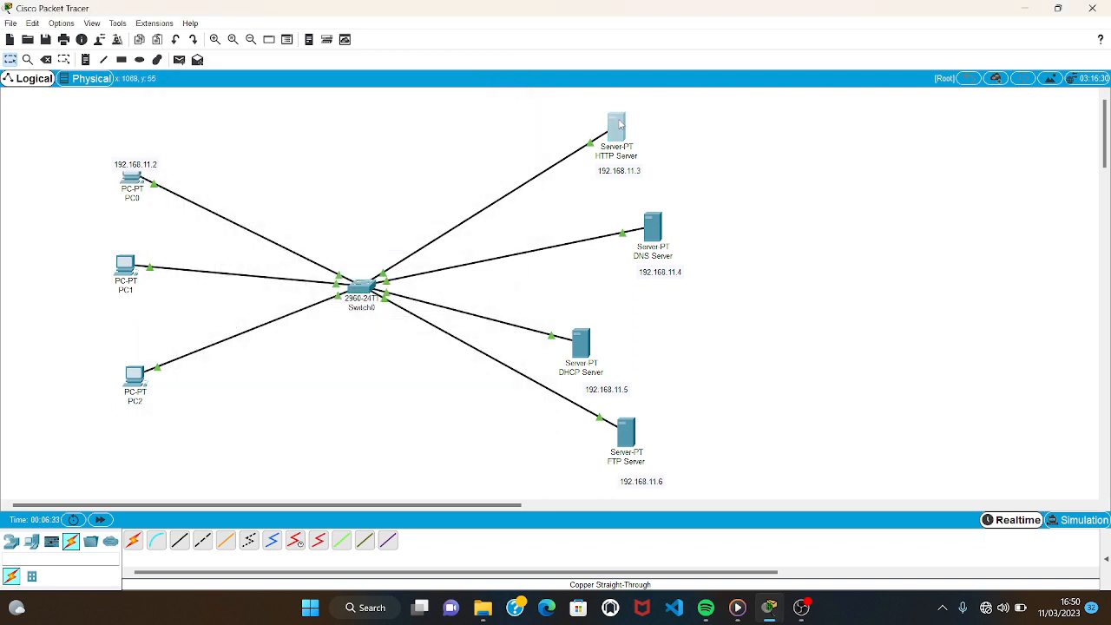
click(523, 148)
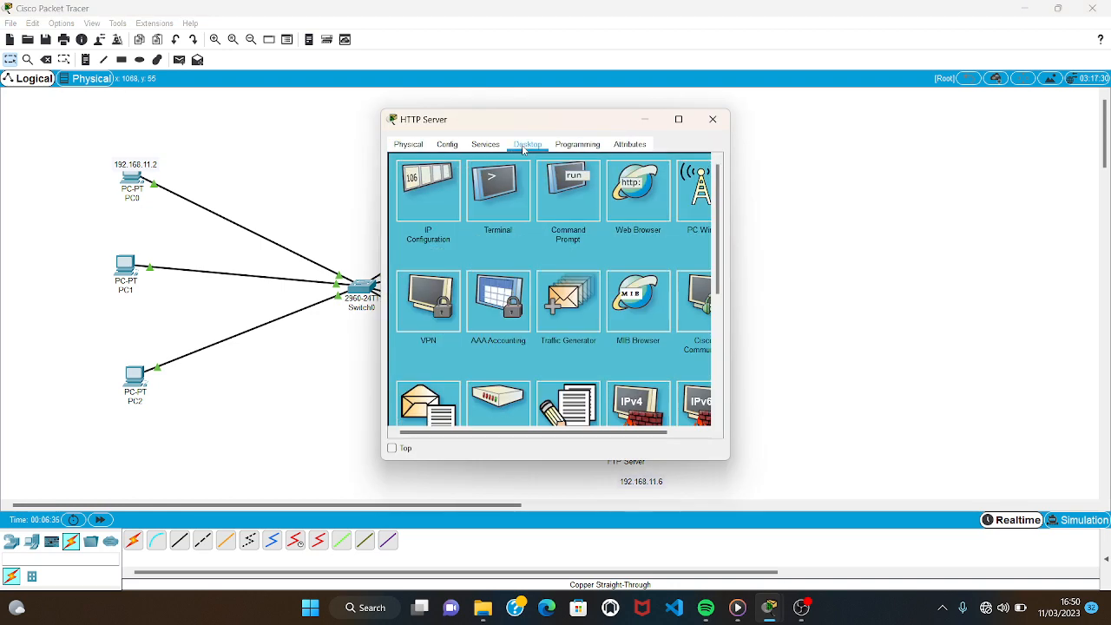
click(423, 182)
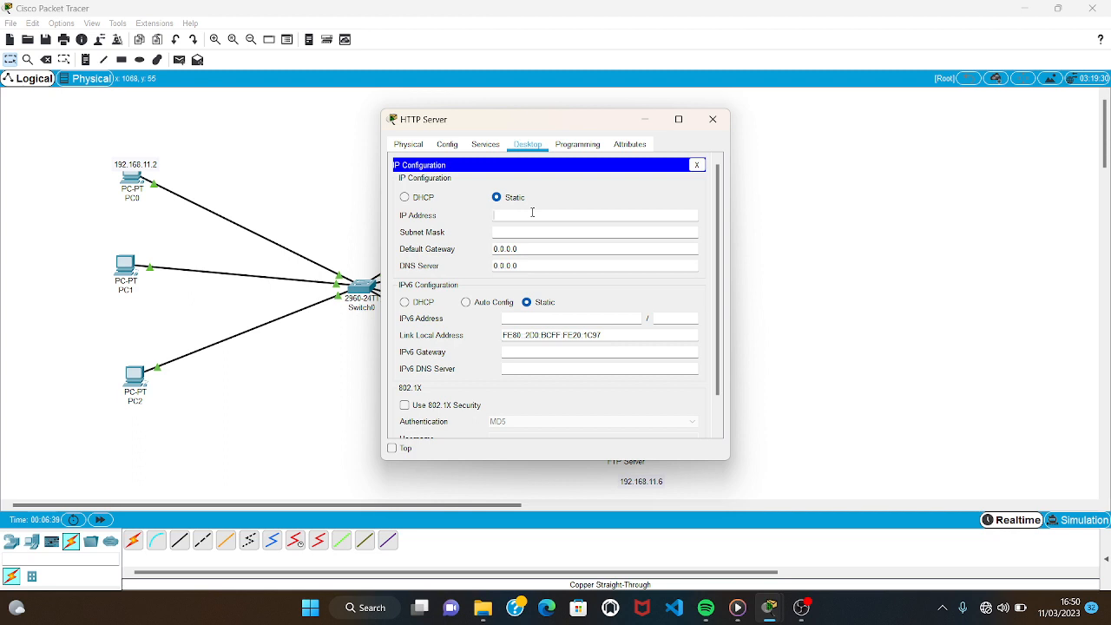
text(192.168.11.3)
click(532, 231)
Set the HTTP Server's DNS server to 192.168.11.4 and close its configuration window.
key(BackSpace)
key(BackSpace)
key(BackSpace)
key(BackSpace)
key(BackSpace)
key(BackSpace)
key(BackSpace)
text(192.168.11.4)
click(725, 121)
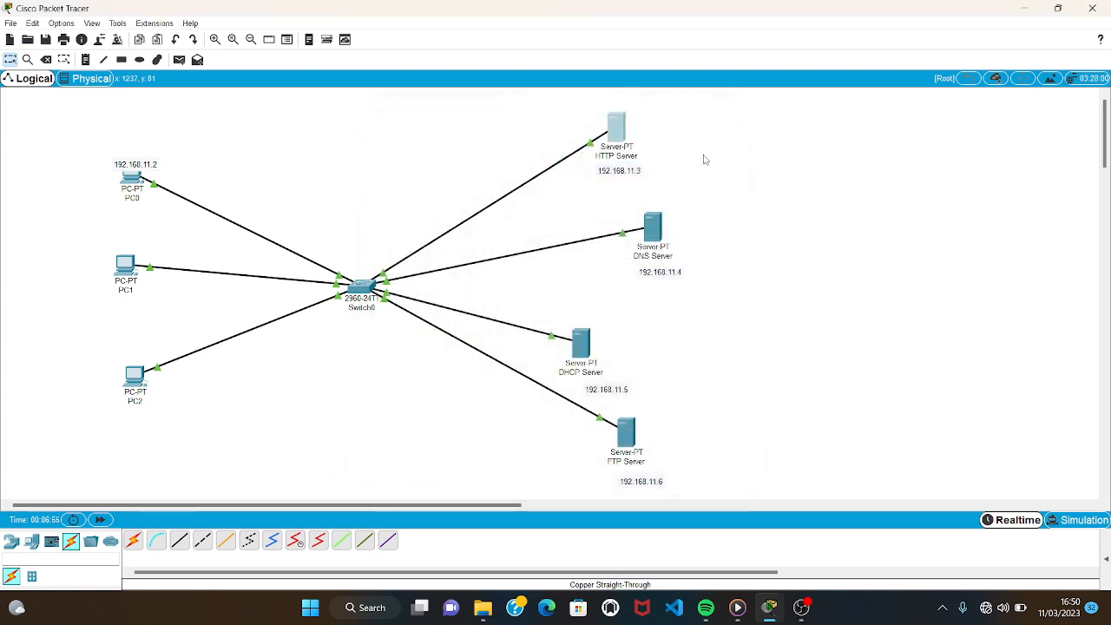
Give the DHCP Server the static IP address 192.168.11.5 with subnet mask 255.255.255.0.
click(588, 340)
click(528, 146)
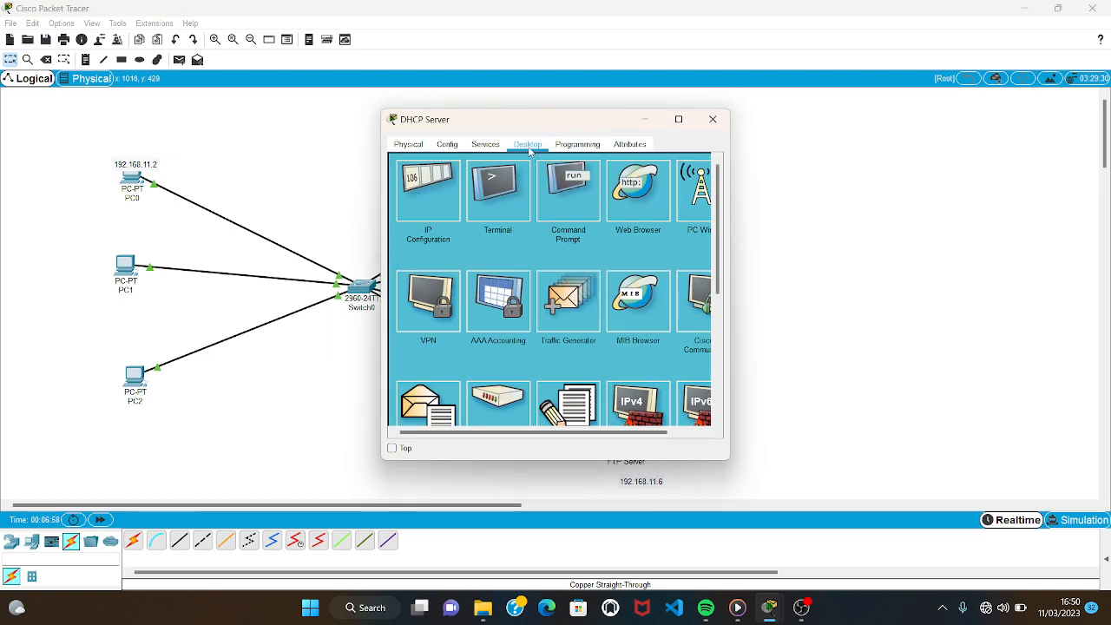
click(450, 216)
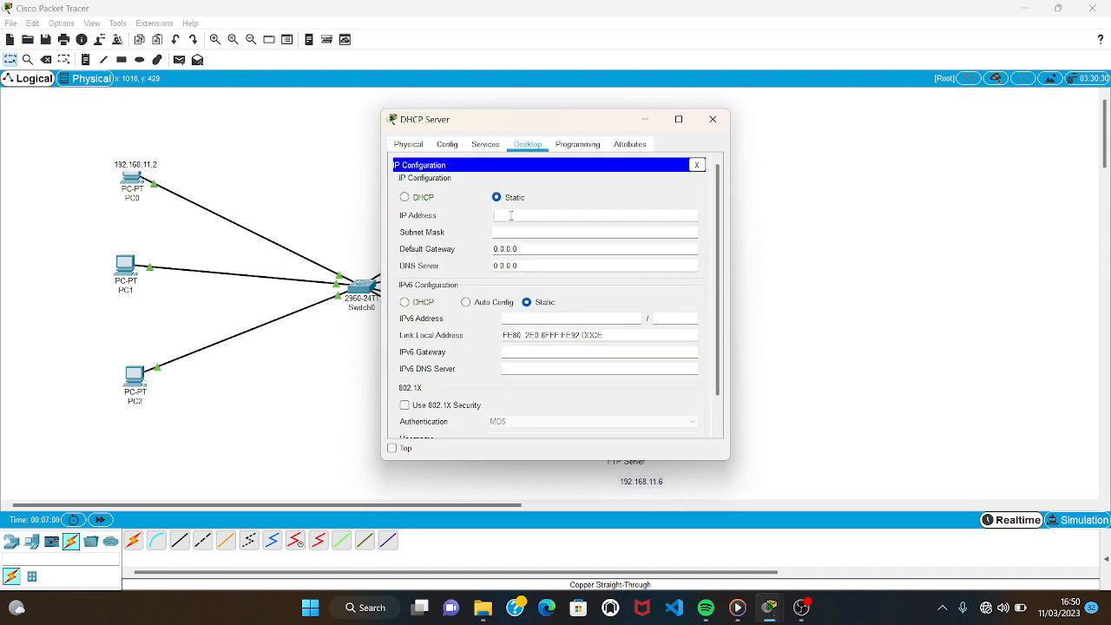
text(192.168.11.5)
click(515, 231)
Set the DHCP Server's DNS server to 192.168.11.4 and close its configuration window.
key(BackSpace)
key(BackSpace)
key(BackSpace)
key(BackSpace)
key(BackSpace)
key(BackSpace)
key(BackSpace)
text(192.168.11.4)
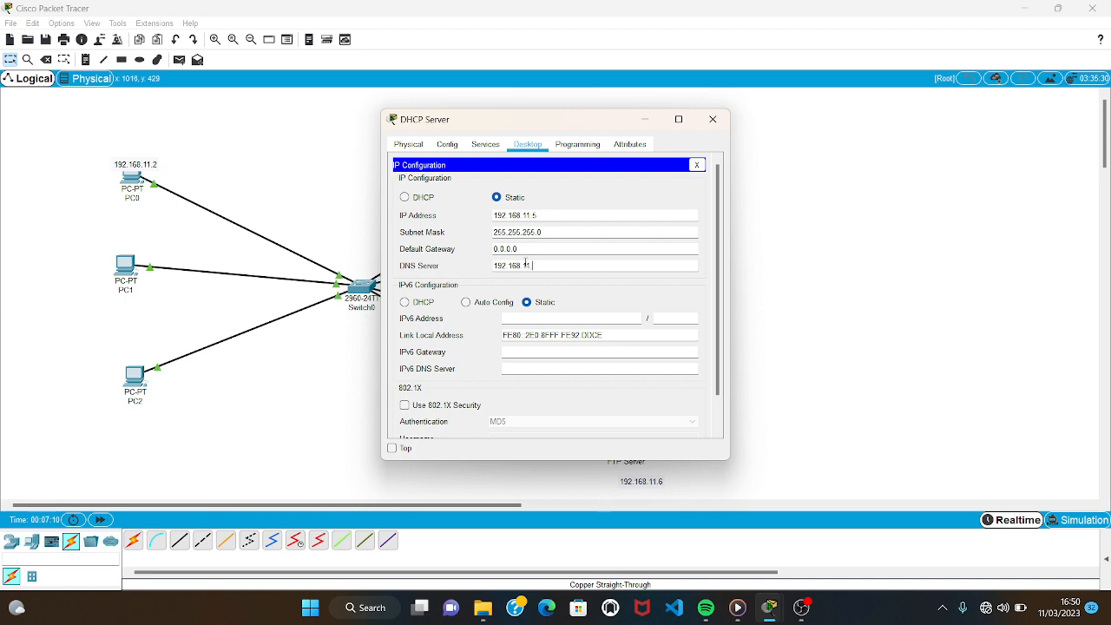
click(713, 123)
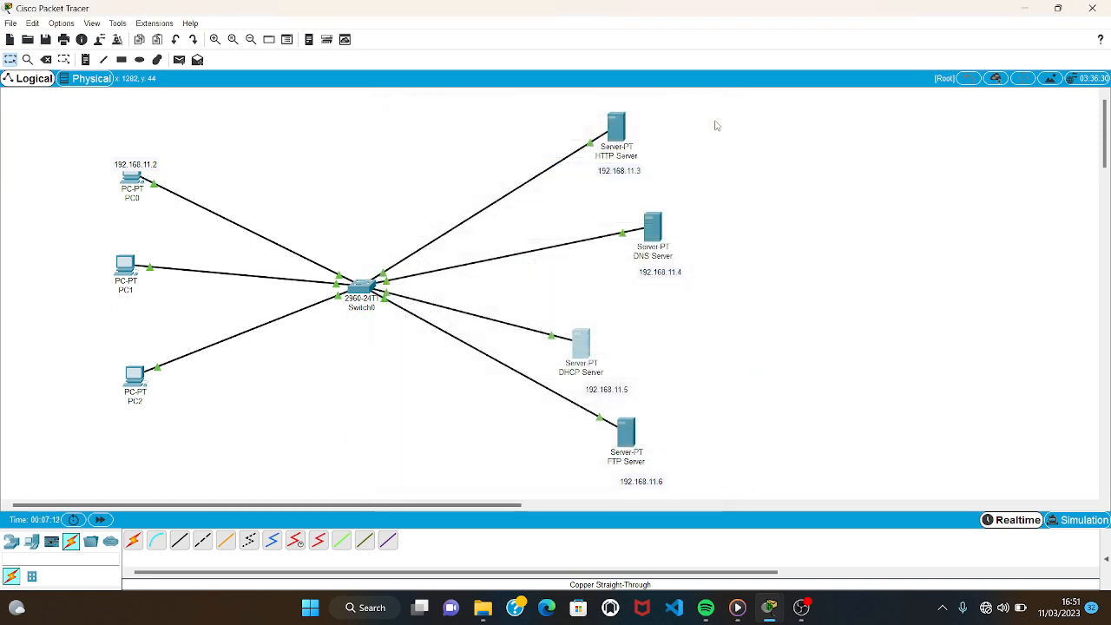
Give the FTP Server the static IP address 192.168.11.6 with subnet mask 255.255.255.0.
click(627, 433)
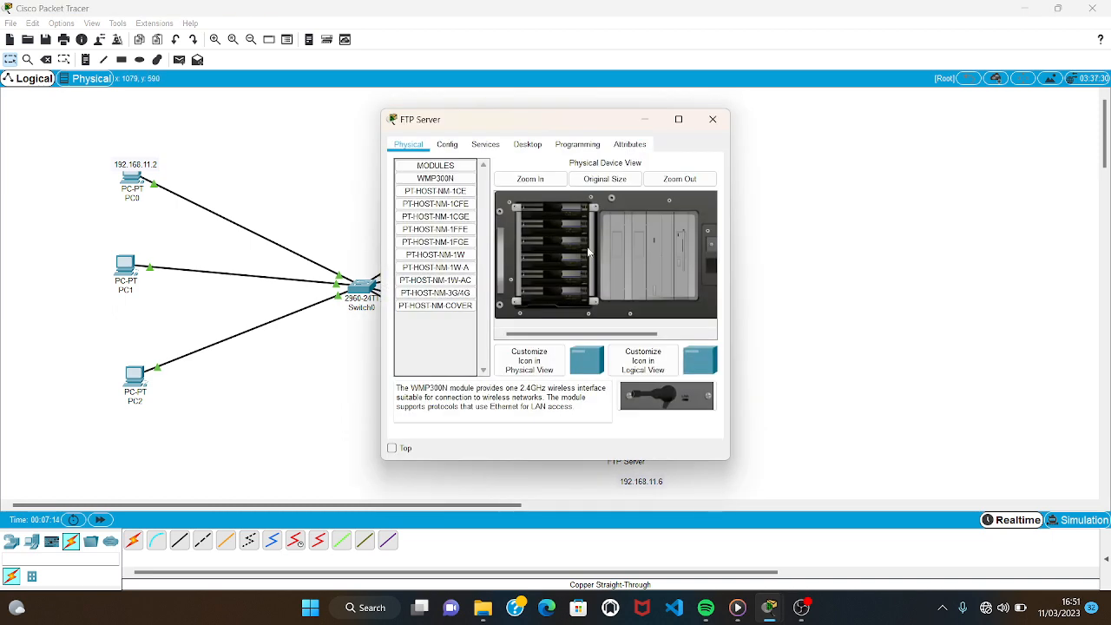
click(527, 145)
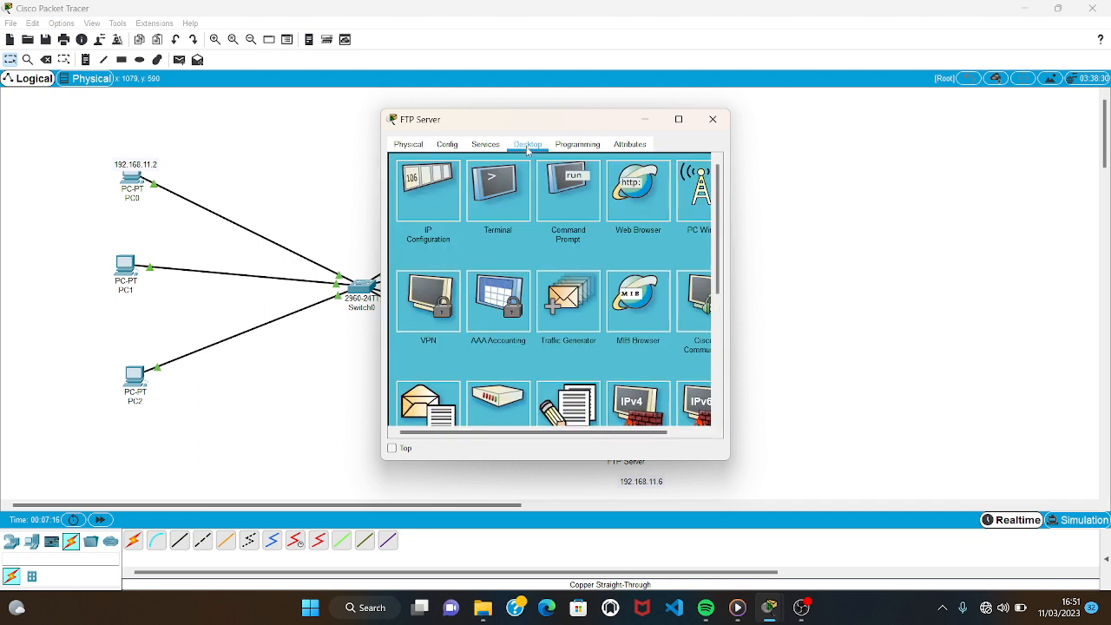
click(445, 184)
text(1)
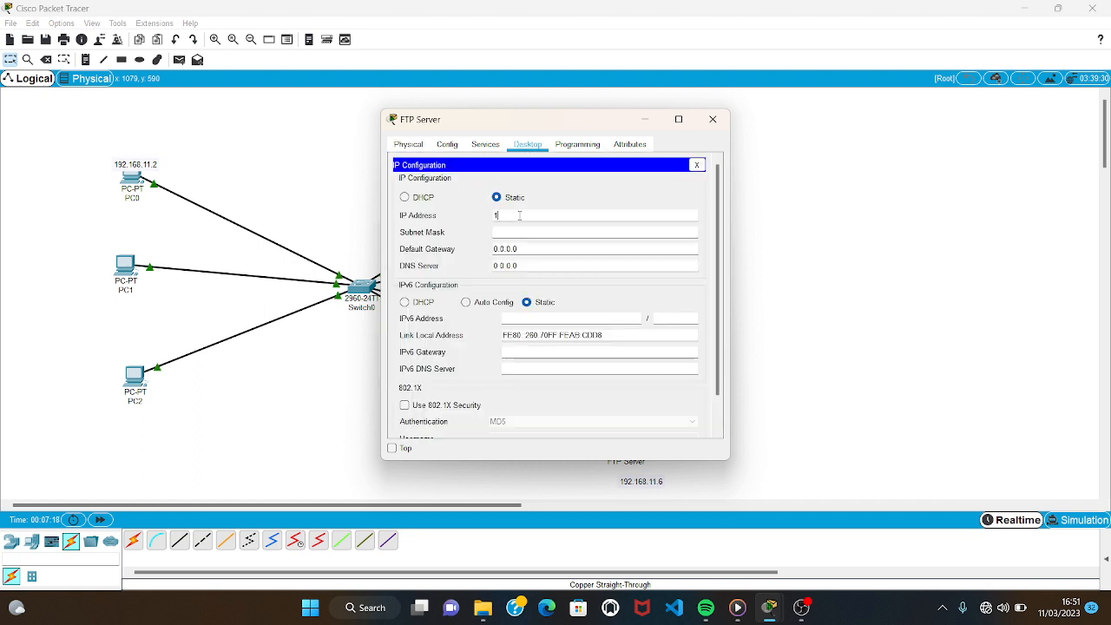
text(92.168.11.6)
click(525, 232)
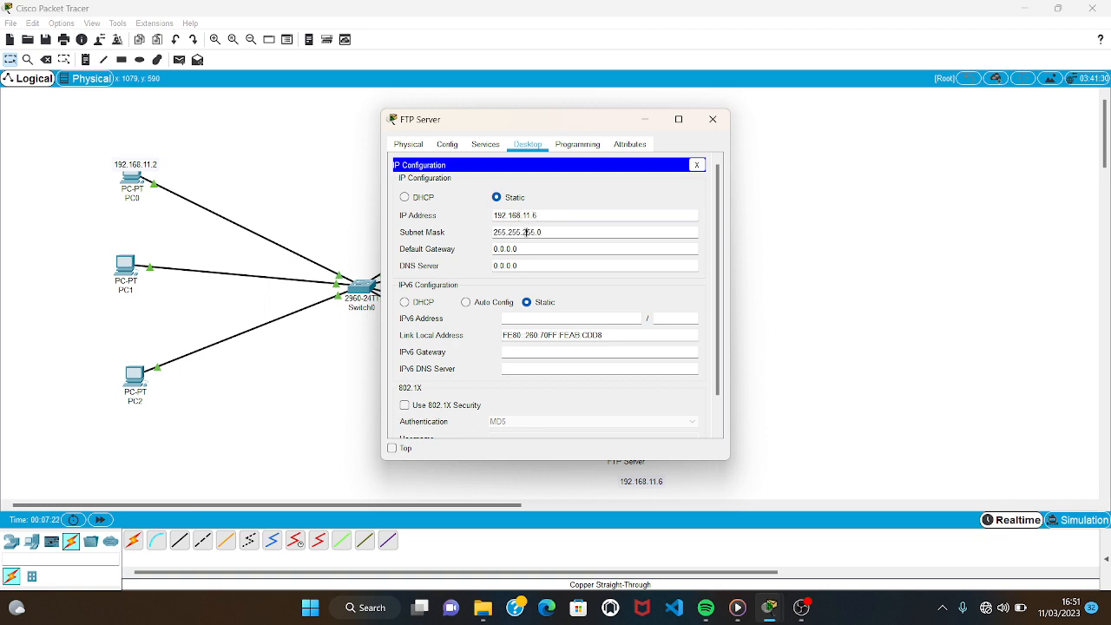
Set the FTP Server's DNS server to 192.168.11.4 and close its configuration window.
click(531, 264)
drag(530, 263, 486, 267)
key(BackSpace)
text(192.168.11.4)
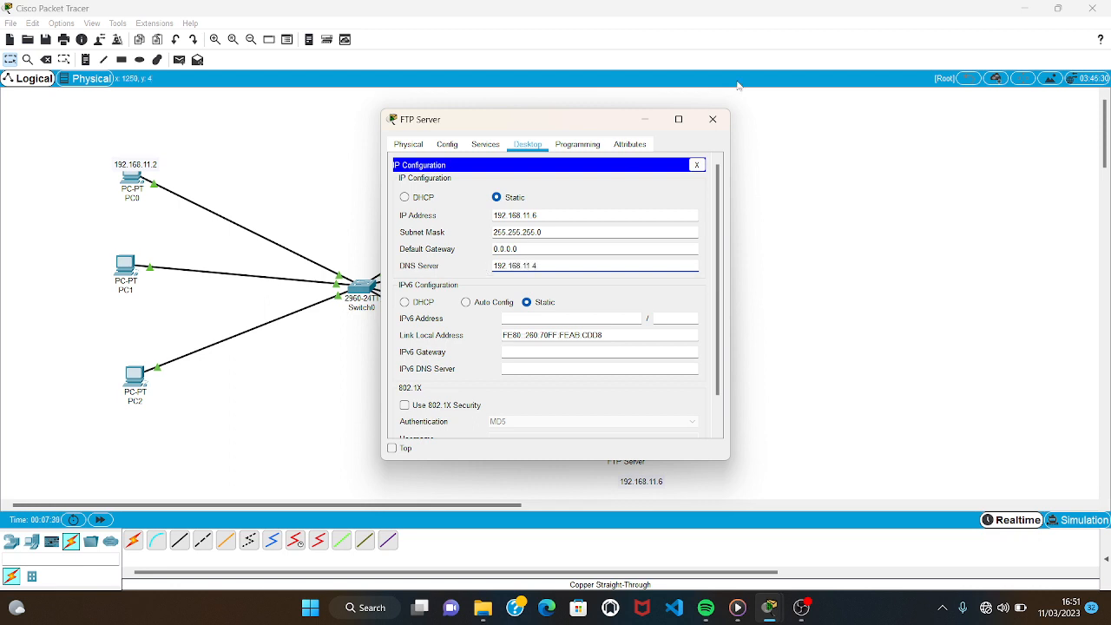
click(712, 119)
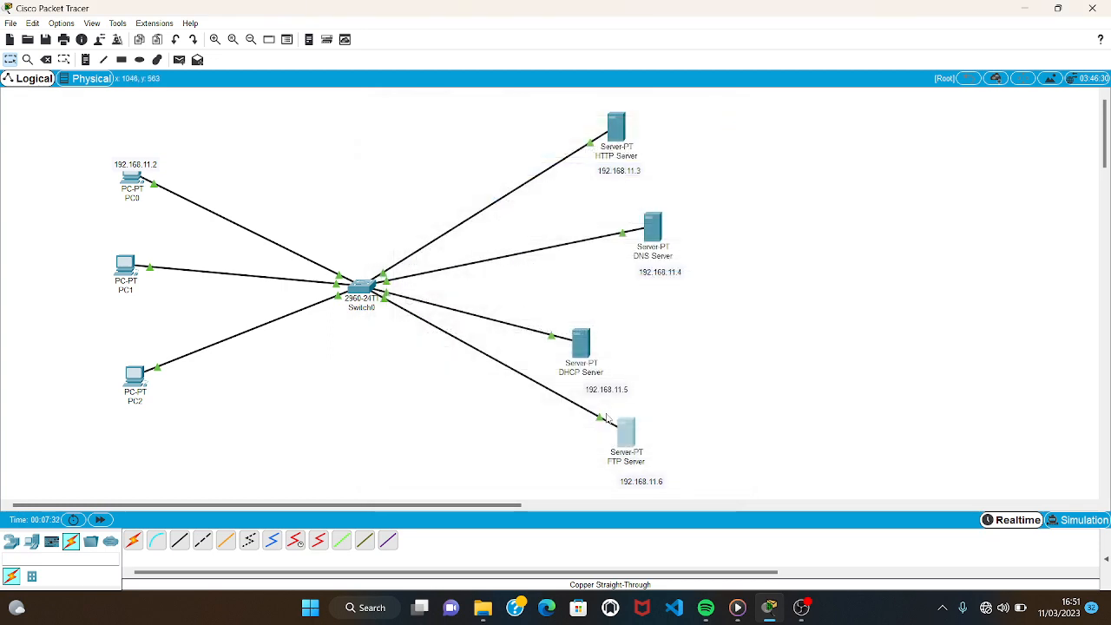
Give the DNS Server the static IP address 192.168.11.4 with subnet mask 255.255.255.0, then close its configuration window.
click(655, 231)
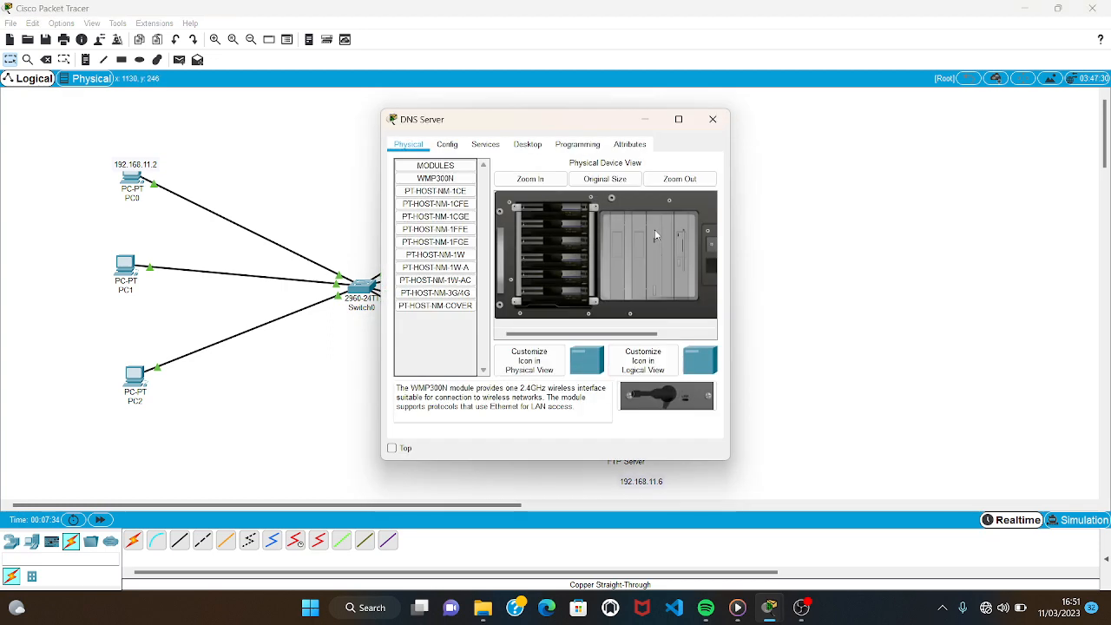
click(525, 146)
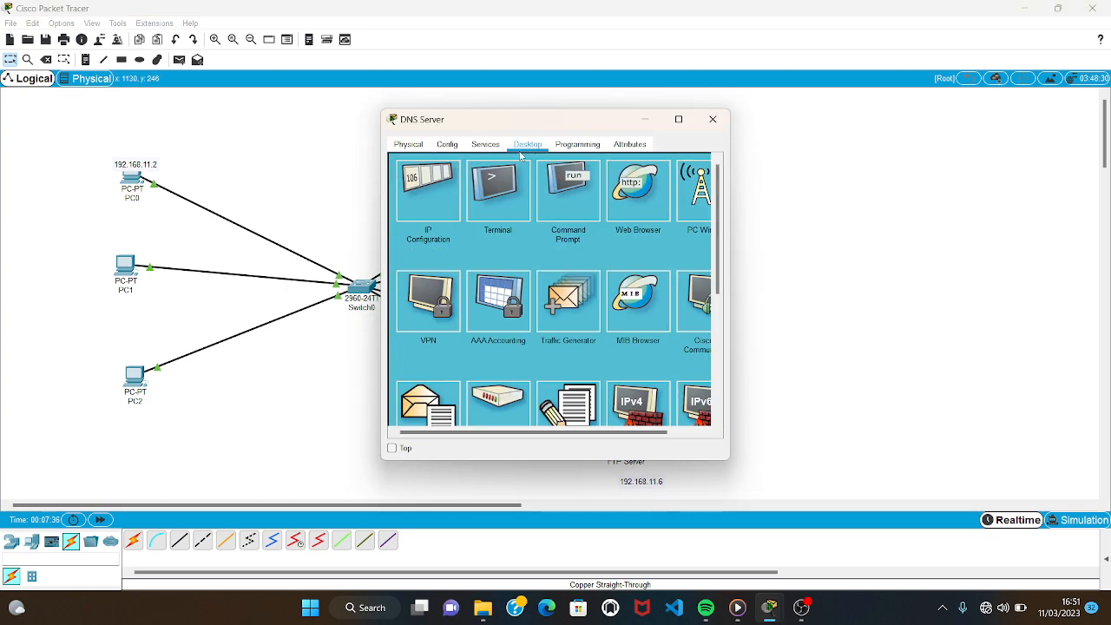
click(432, 177)
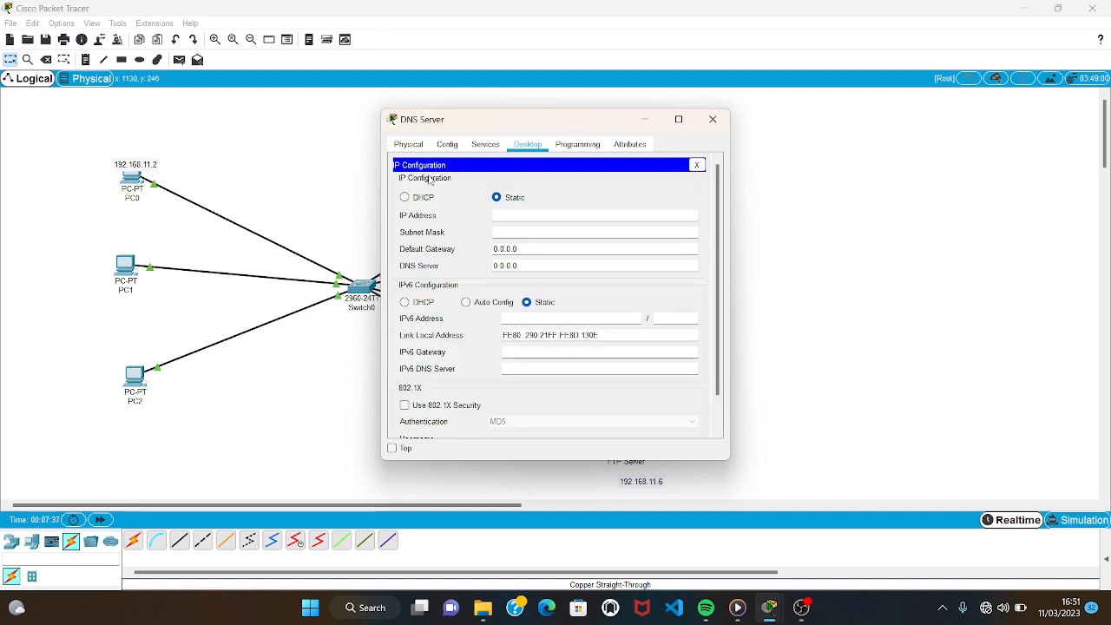
click(546, 214)
text(192.168.11.4)
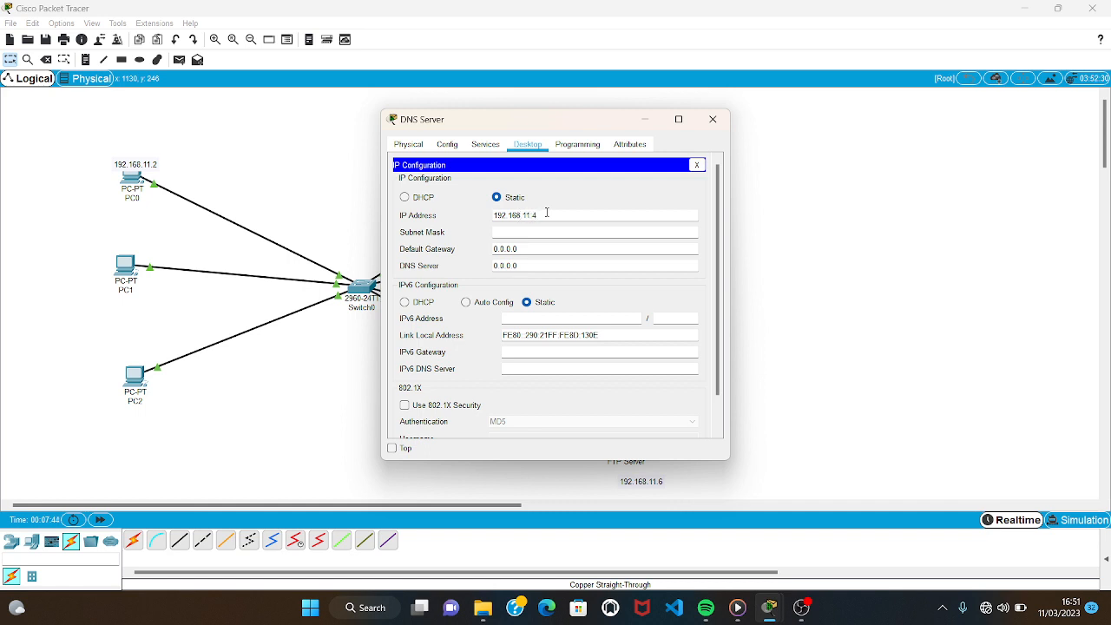
click(545, 231)
click(717, 117)
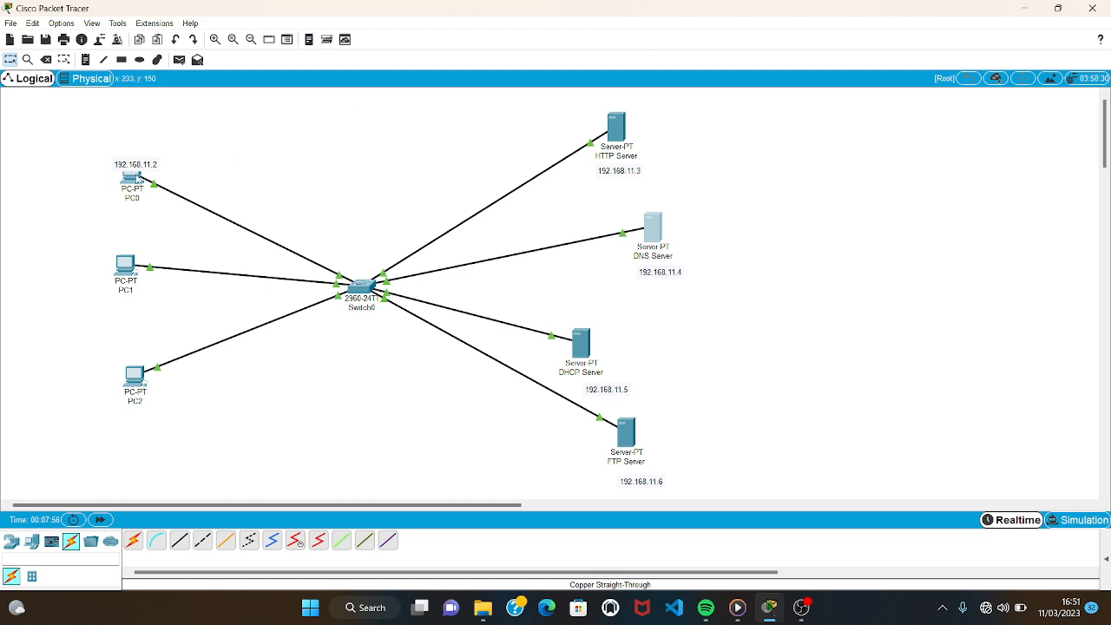
Ping the HTTP Server at 192.168.11.3 from PC0's command prompt.
click(132, 180)
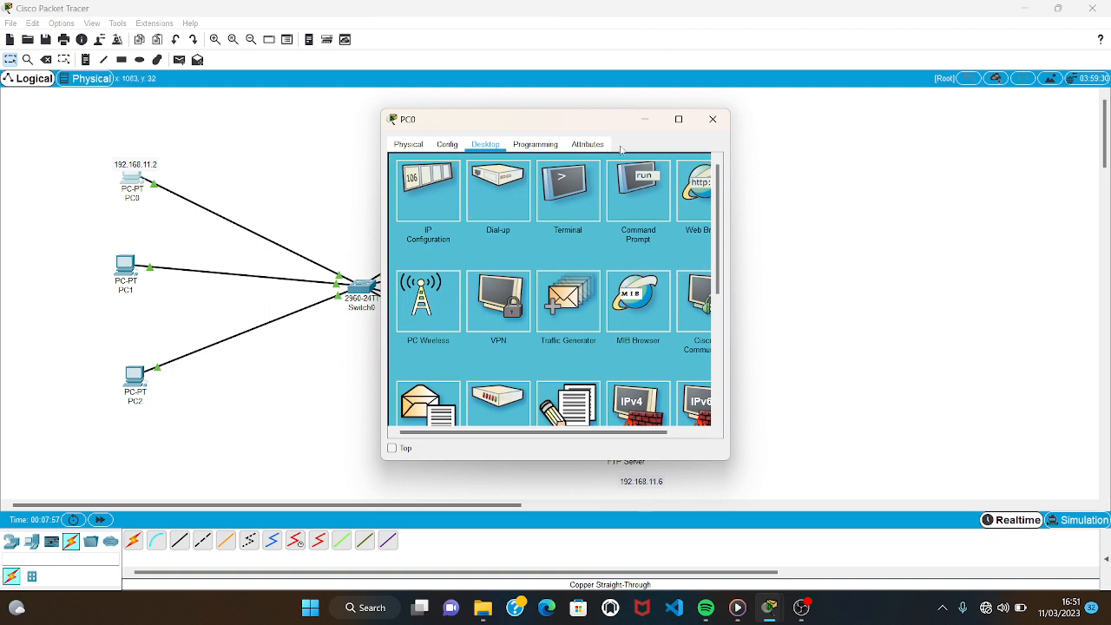
click(631, 181)
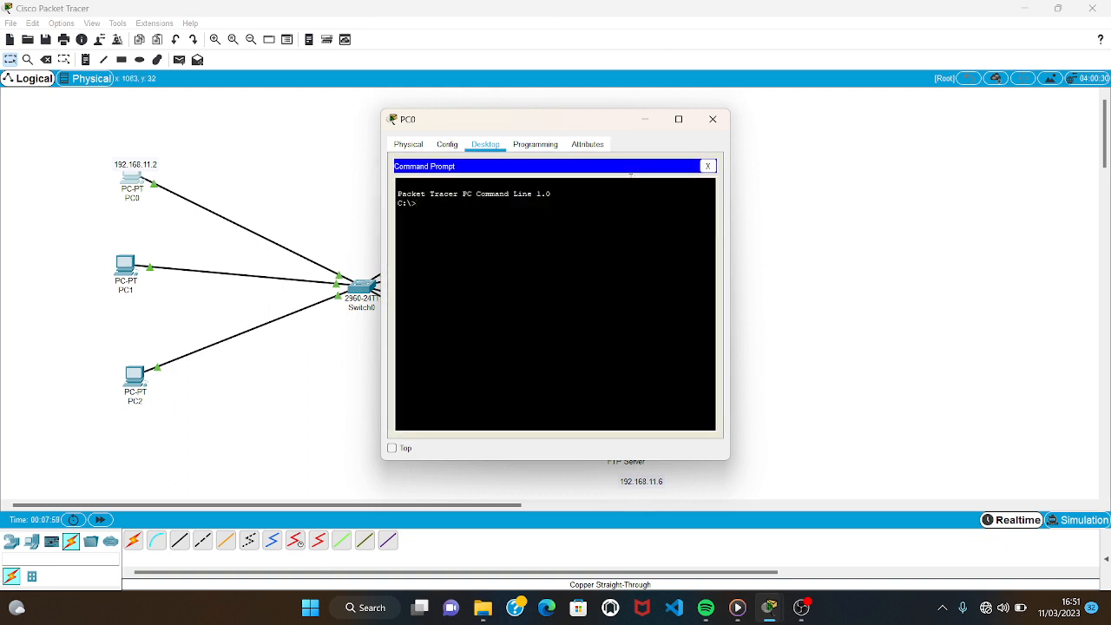
text(ping 192.168.11.3)
key(Return)
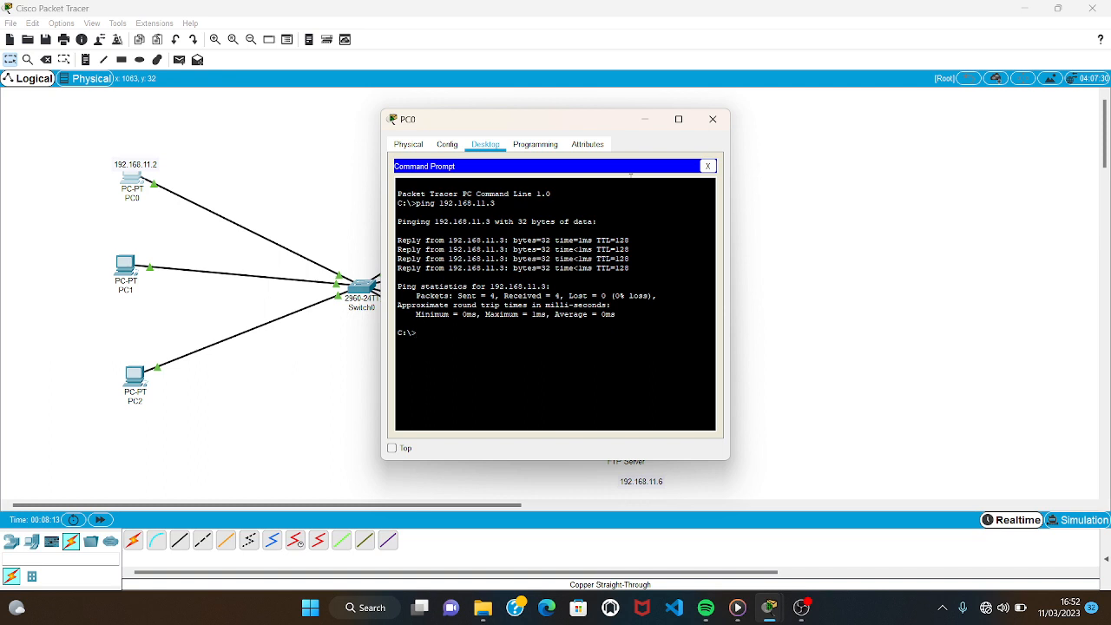
Ping the DNS Server at 192.168.11.4 from PC0.
text(ping 192.168.11.4)
key(Return)
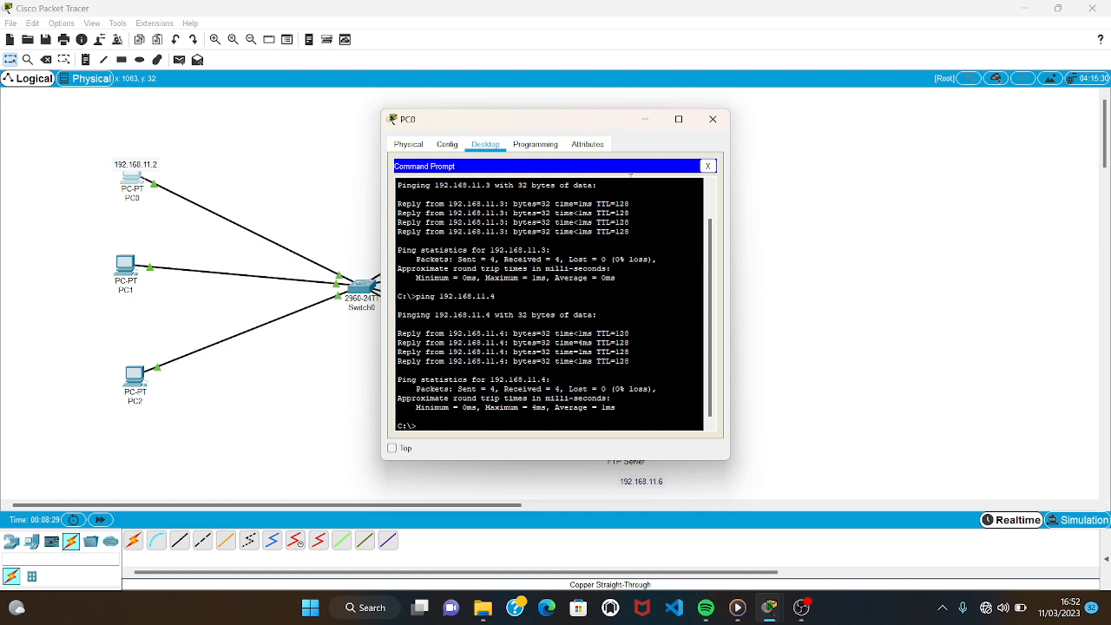
Ping the DHCP Server at 192.168.11.5 from PC0.
text(ping 192.168.11.5)
key(Return)
Ping the FTP Server at 192.168.11.6 from PC0 and close the PC0 window.
text(ing 192.168.11.6)
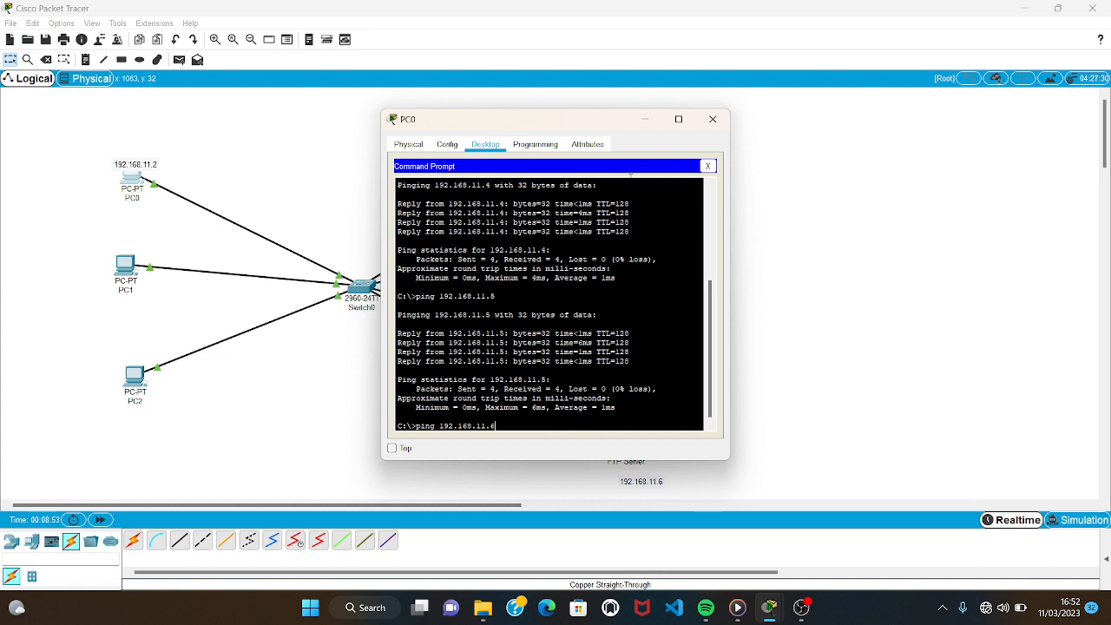
key(Return)
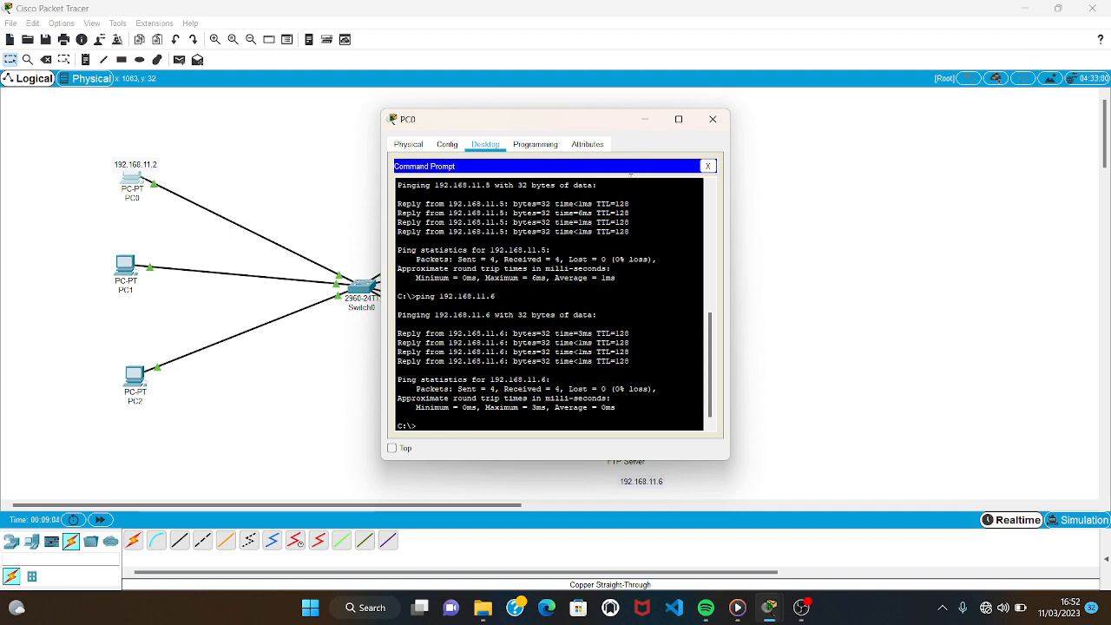
click(712, 119)
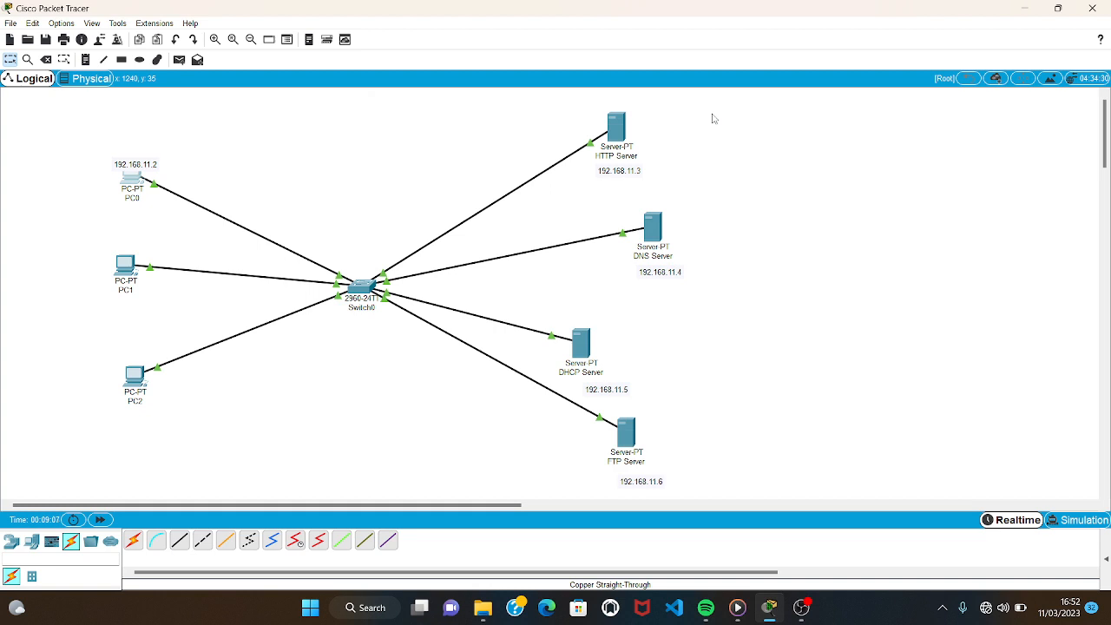
Open index.html for editing in the HTTP Server's HTTP service and delete the heading text "Cisco Packet Tracer".
click(617, 128)
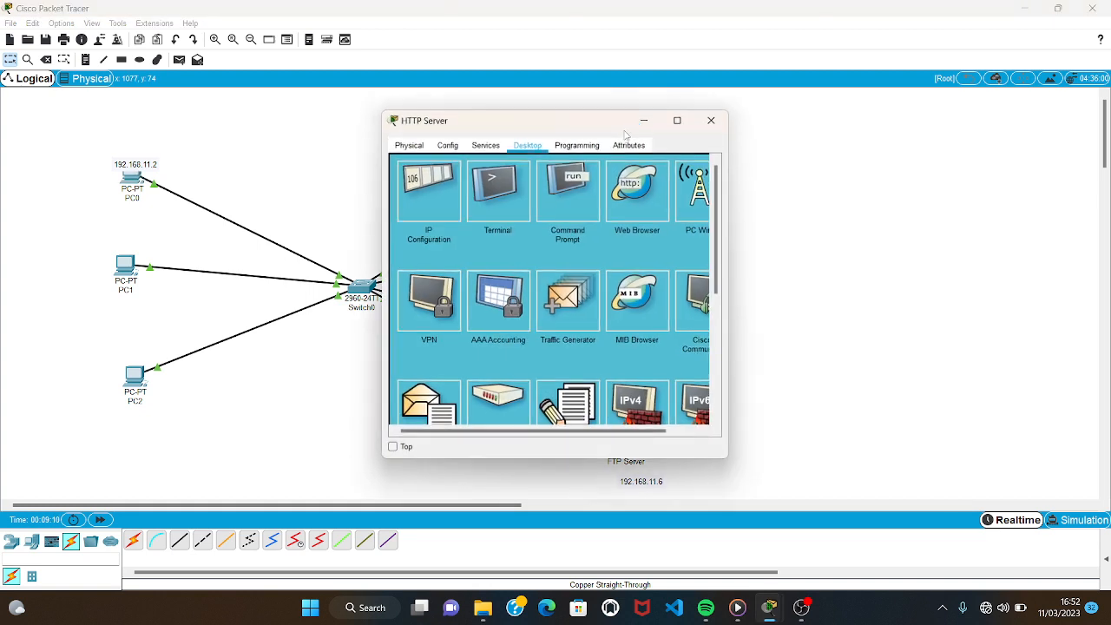
click(496, 147)
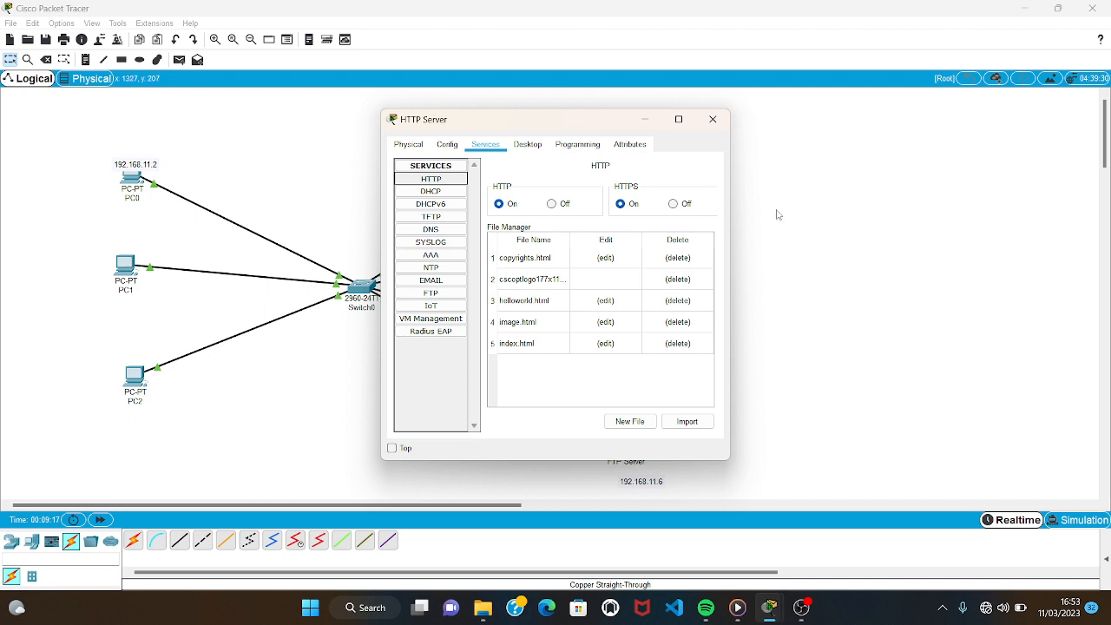
click(607, 344)
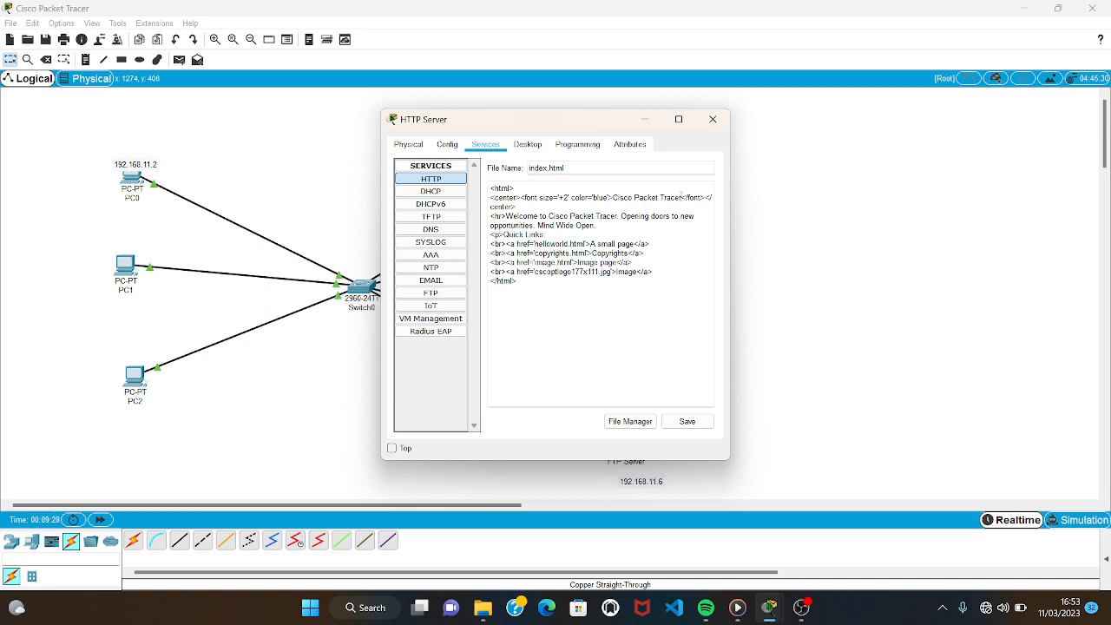
click(682, 198)
key(BackSpace)
key(BackSpace)
key(BackSpace)
key(BackSpace)
key(BackSpace)
key(BackSpace)
key(BackSpace)
key(BackSpace)
key(BackSpace)
key(BackSpace)
key(BackSpace)
key(BackSpace)
key(BackSpace)
key(BackSpace)
key(BackSpace)
key(BackSpace)
key(BackSpace)
key(BackSpace)
key(BackSpace)
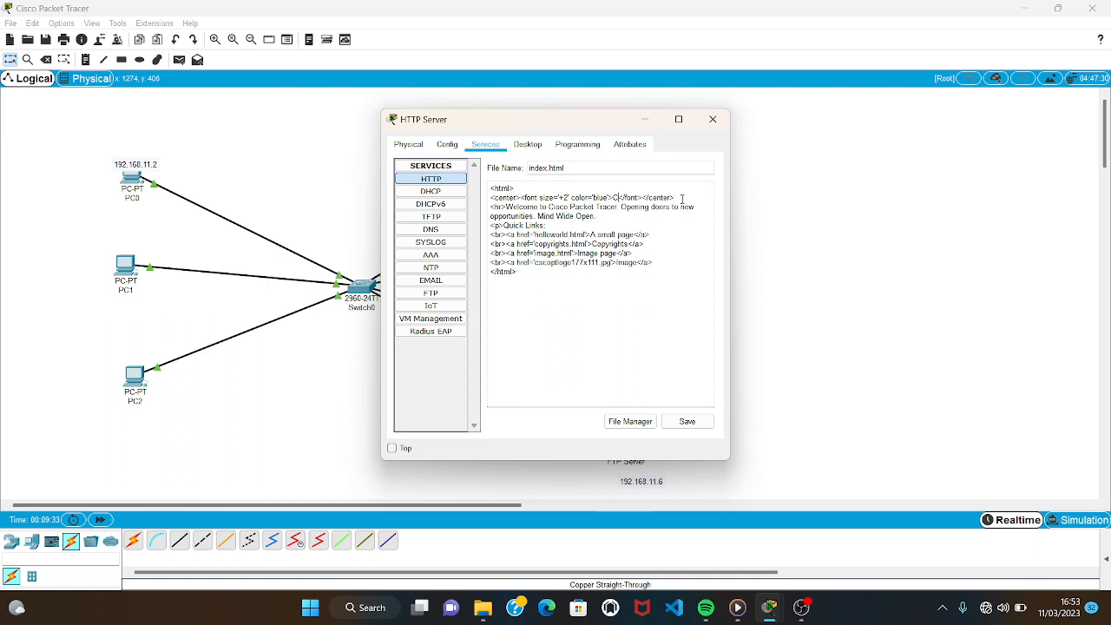
Enter the author's full name as the index.html heading, save over the existing file, and close the HTTP Server window.
text(zahra Ayu R)
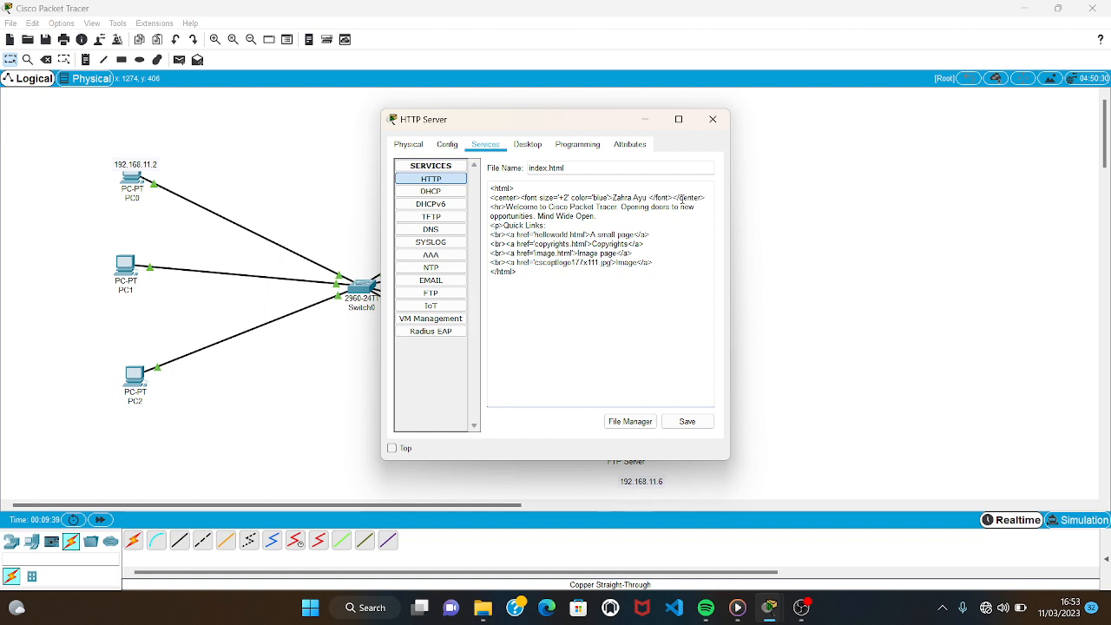
text(imbani)
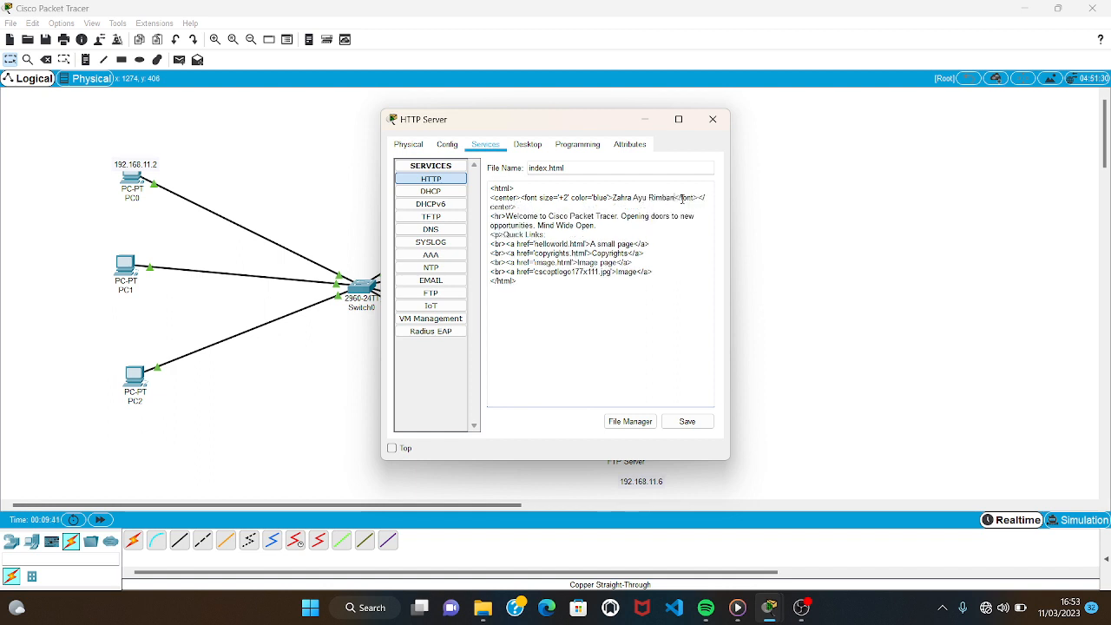
click(689, 424)
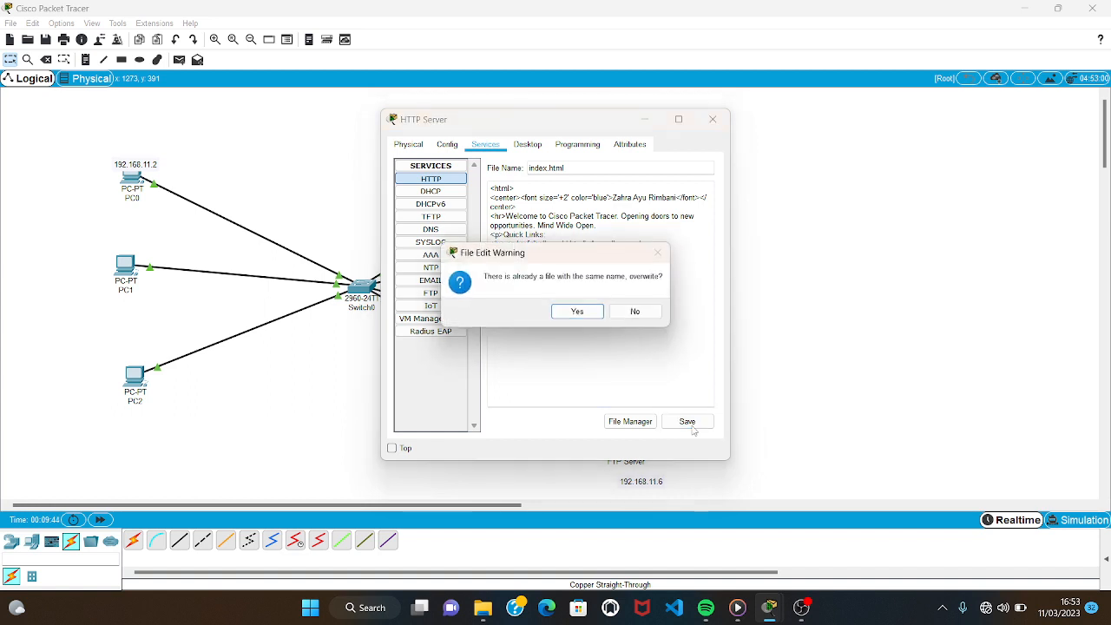
click(577, 312)
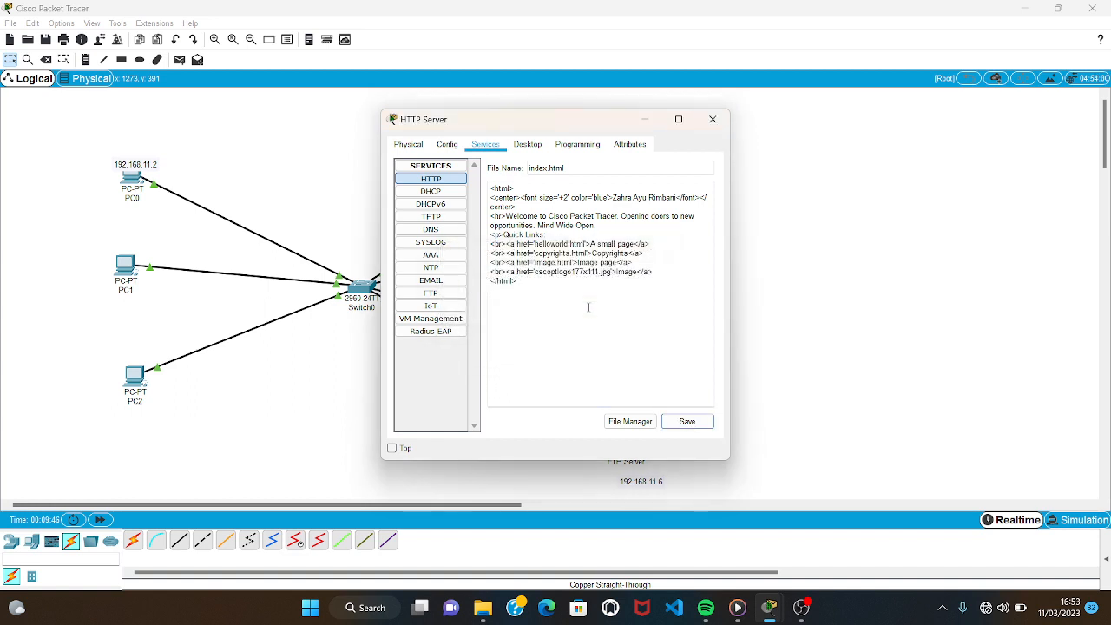
click(713, 122)
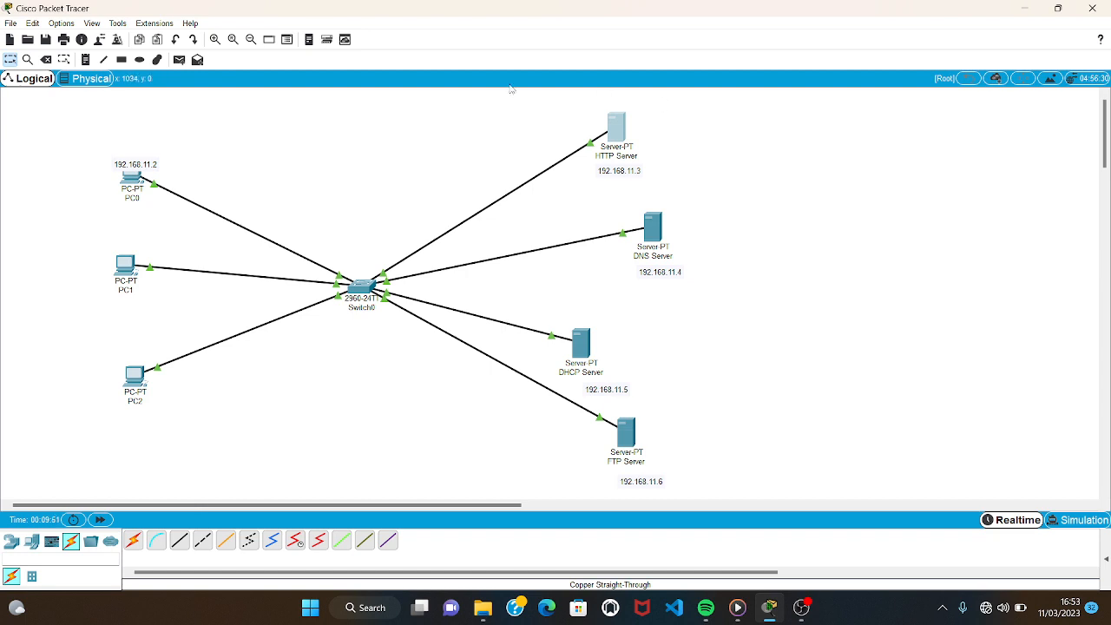
mouse_move(140, 187)
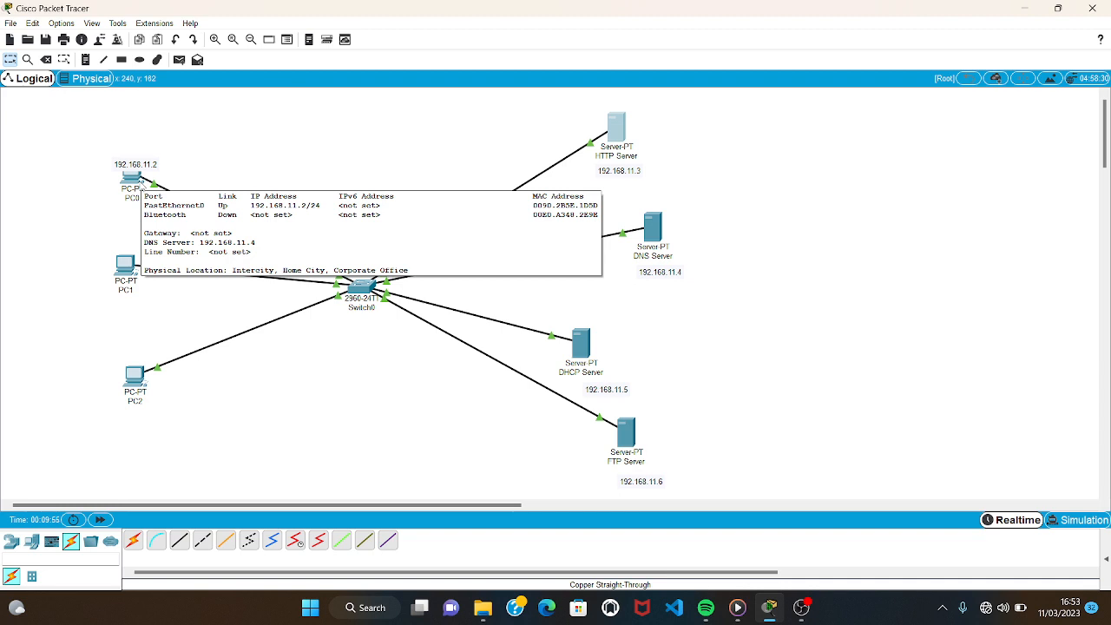
click(140, 187)
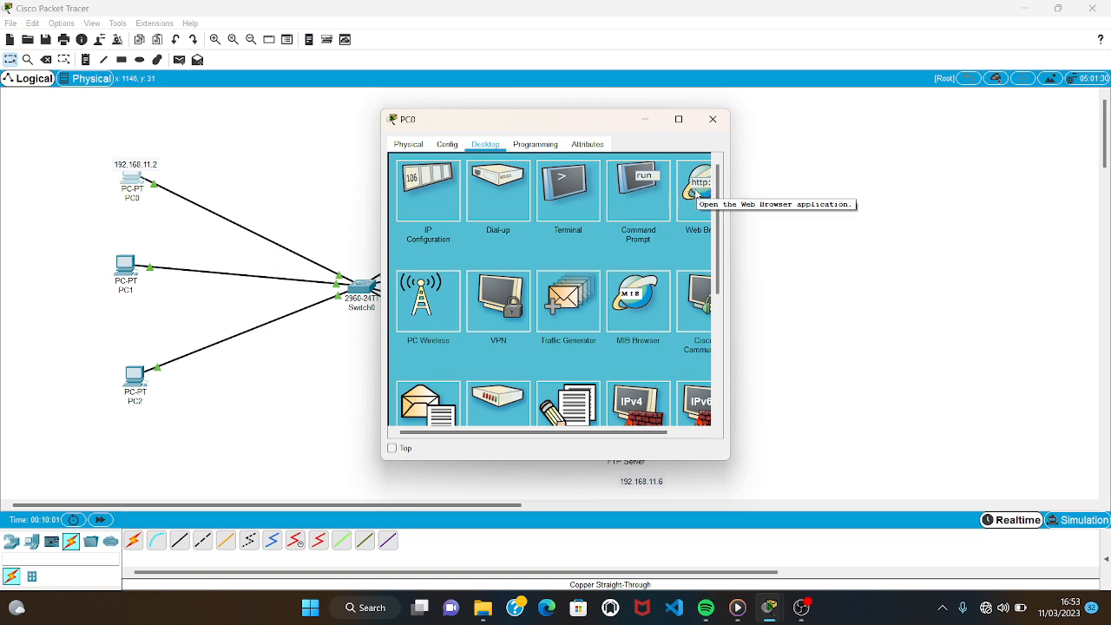
click(696, 194)
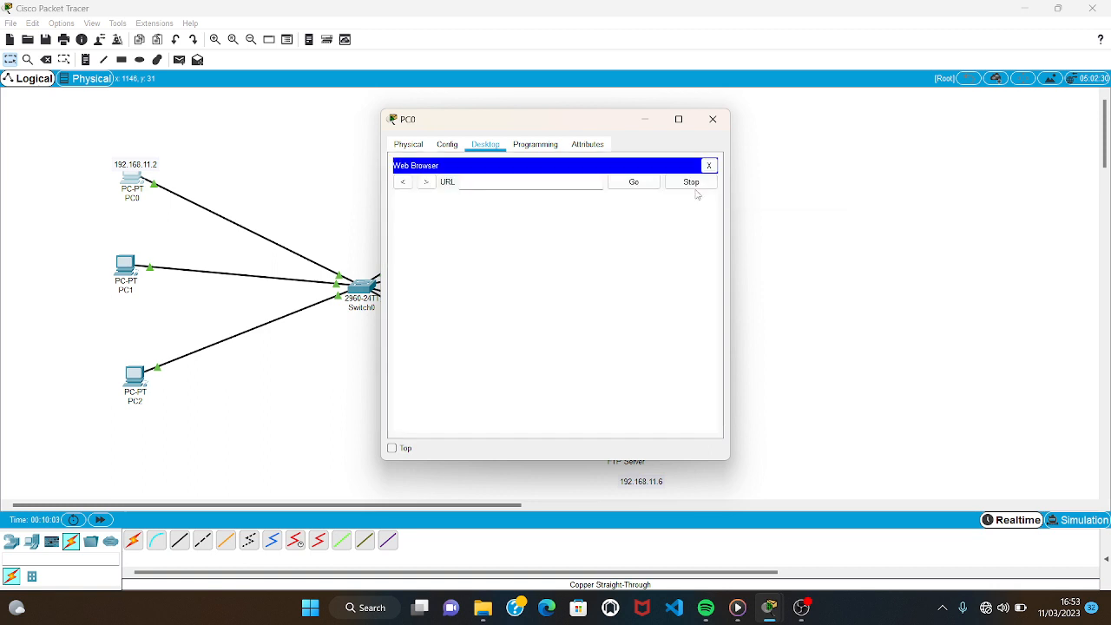
text(http://192.168.11.3)
click(623, 183)
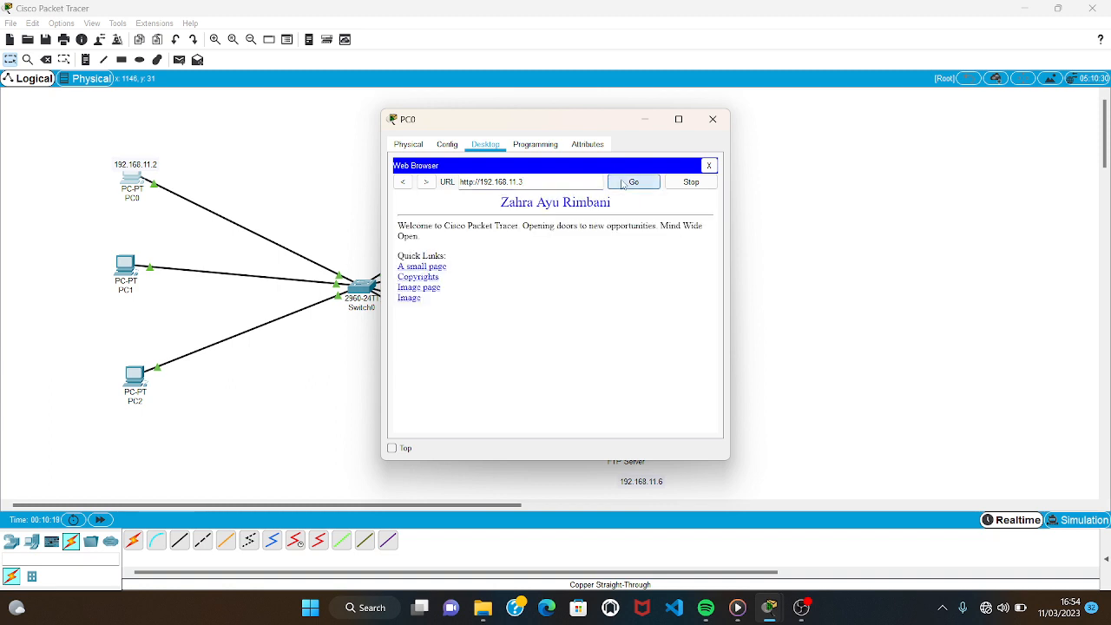
click(713, 119)
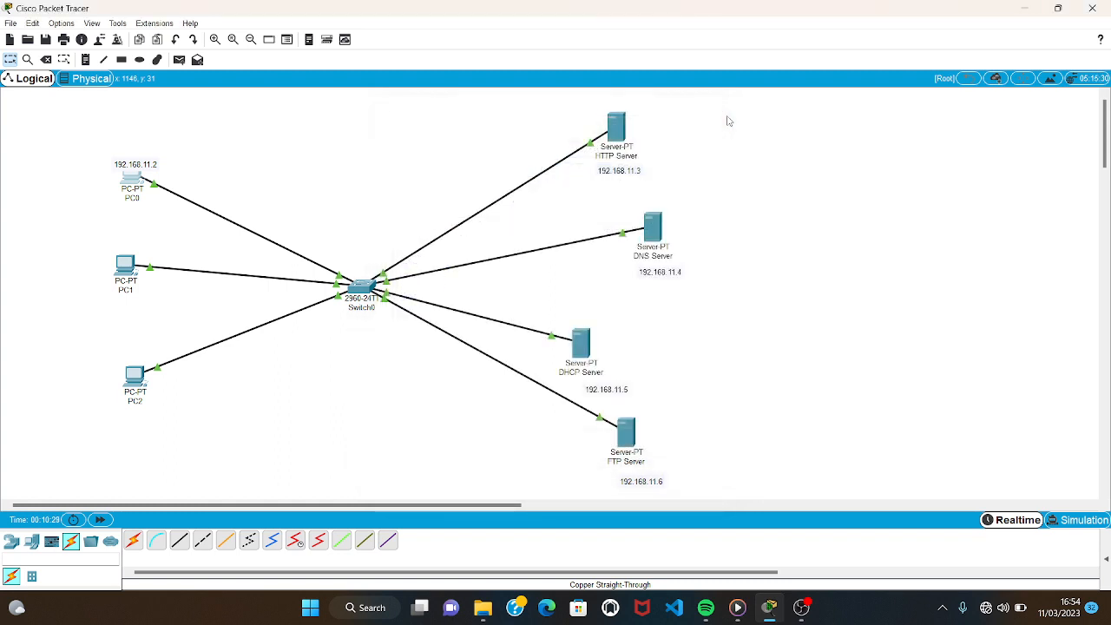
Turn on the DNS service on the DNS Server.
click(660, 231)
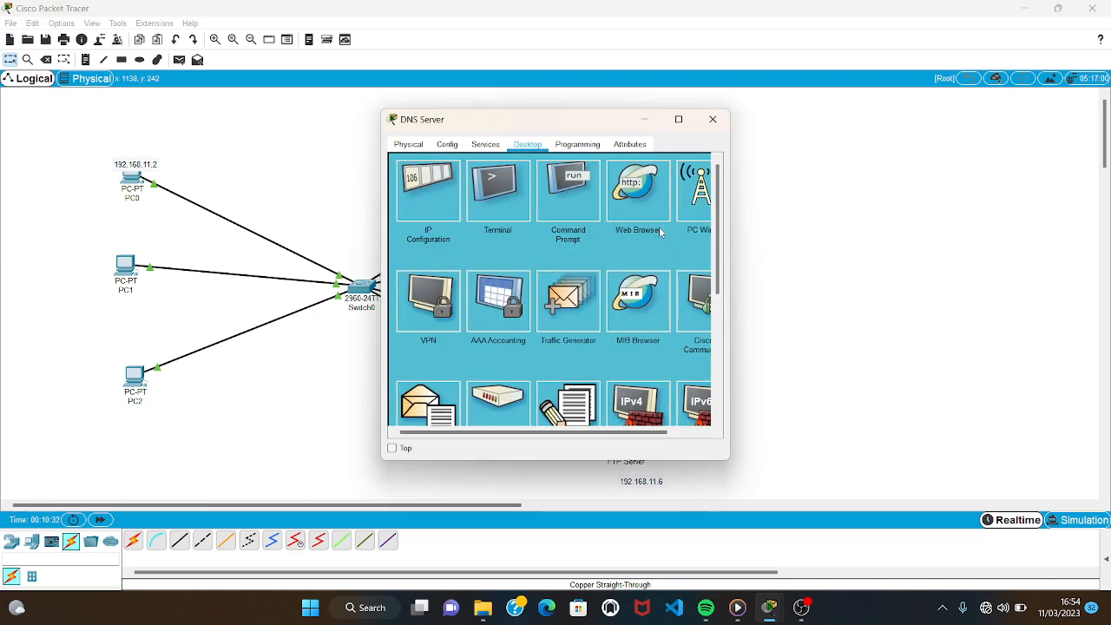
click(470, 145)
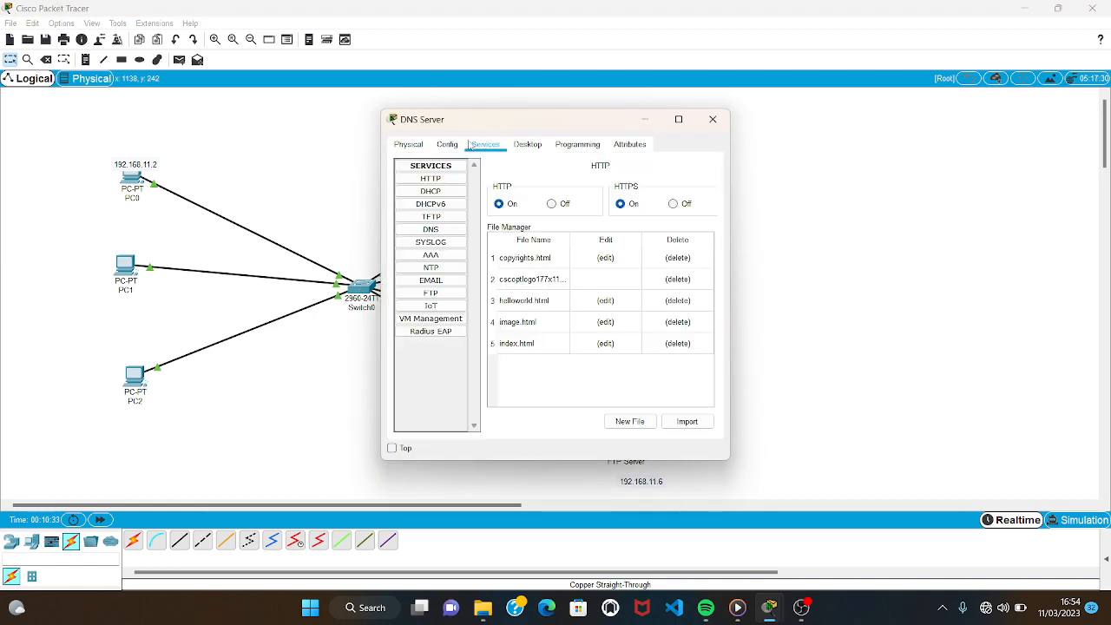
click(445, 229)
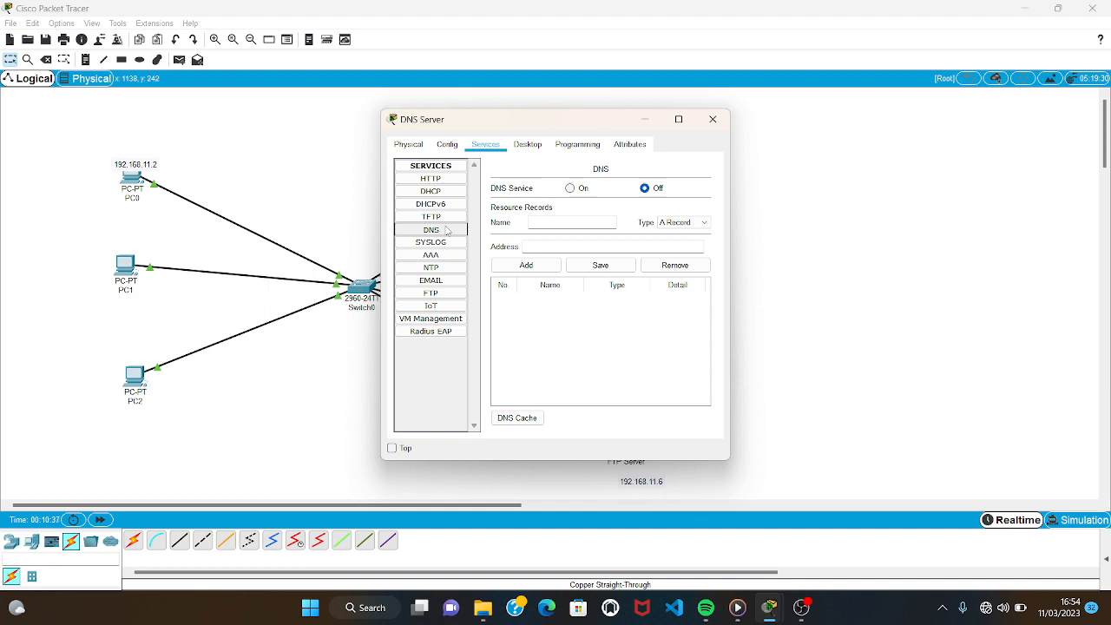
click(572, 189)
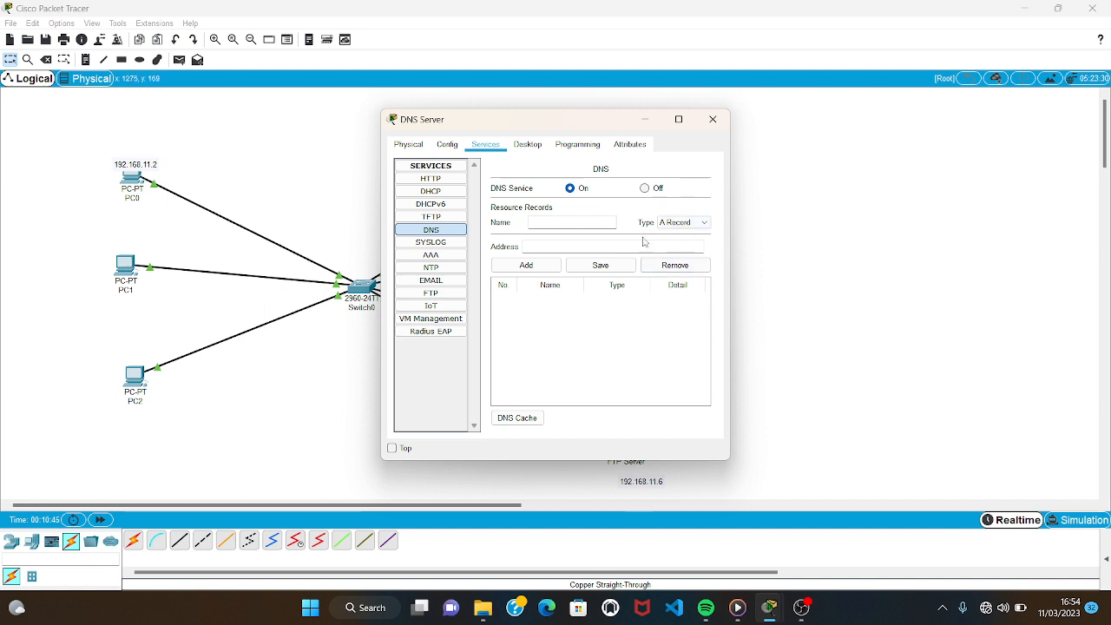
Add an A record to the DNS service that maps mery.com to 192.168.11.3.
click(588, 221)
text(mery.com)
text(19)
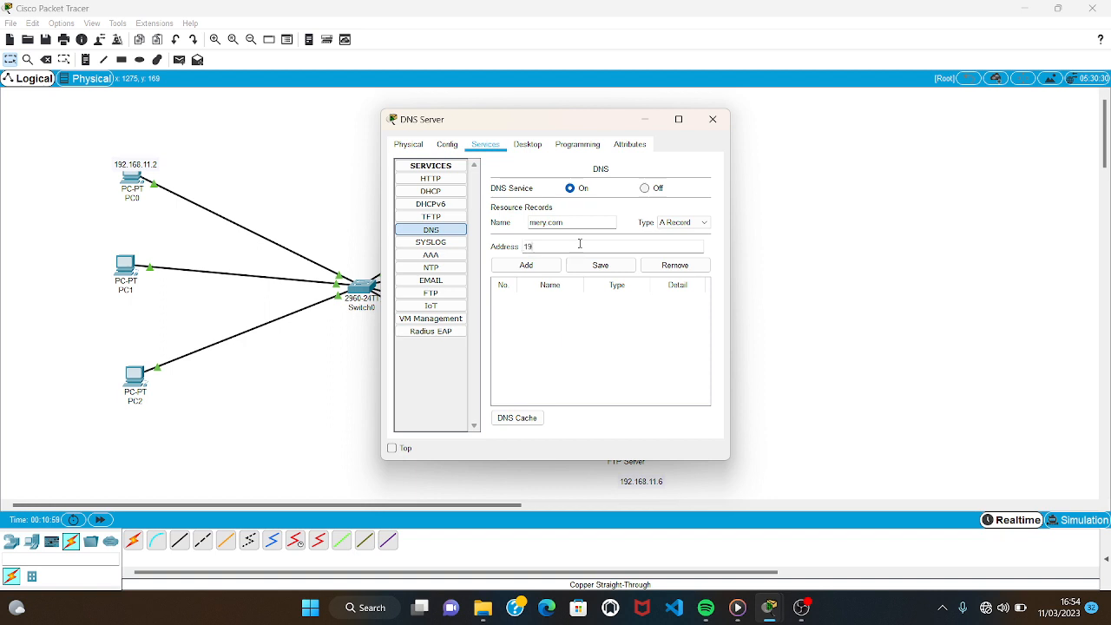
text(2.168.1)
click(603, 267)
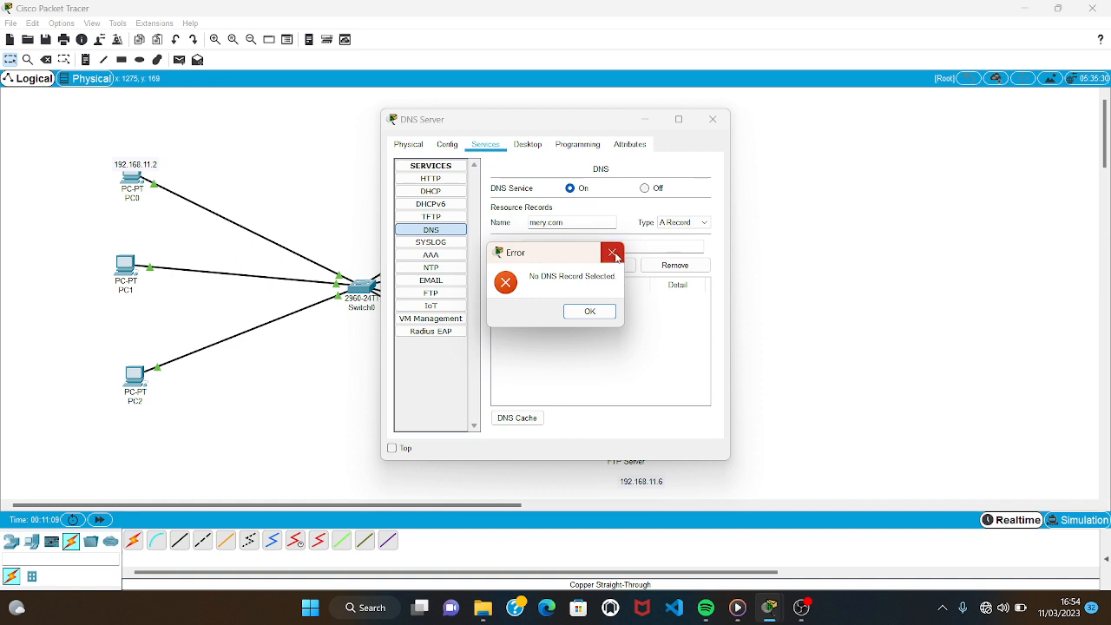
click(611, 251)
click(548, 267)
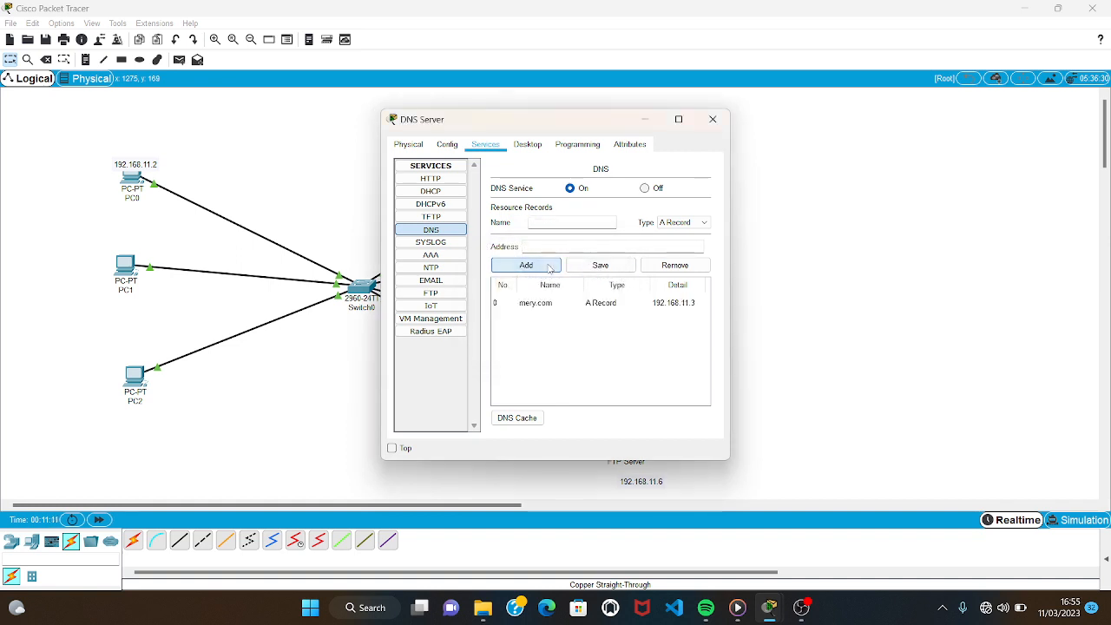
Add a CNAME record named channel.com with mery.com as its host name.
click(694, 223)
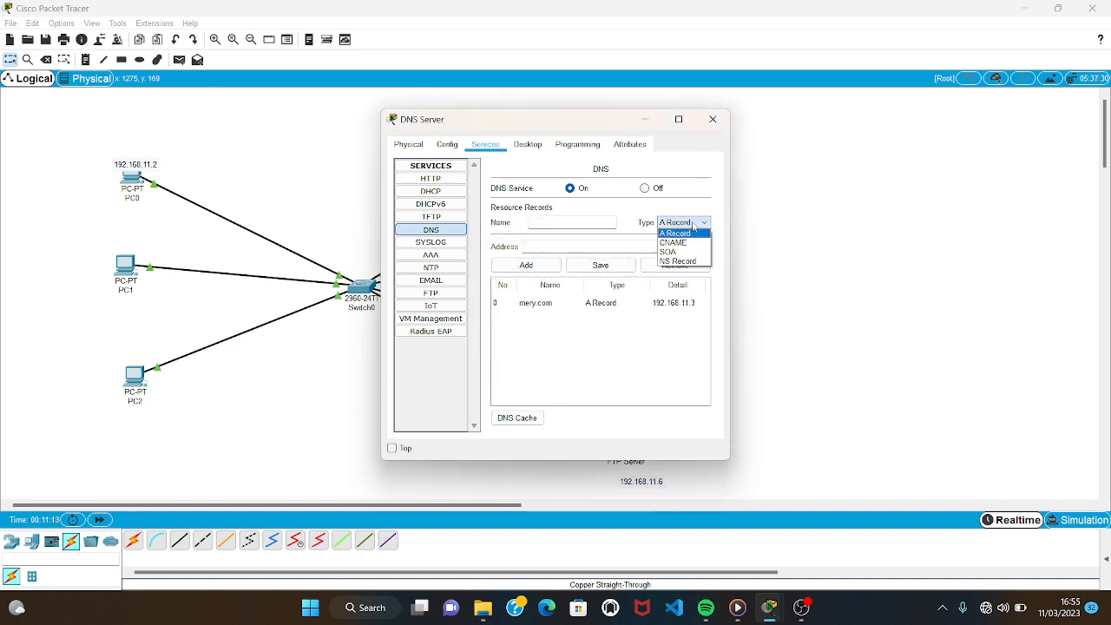
click(690, 243)
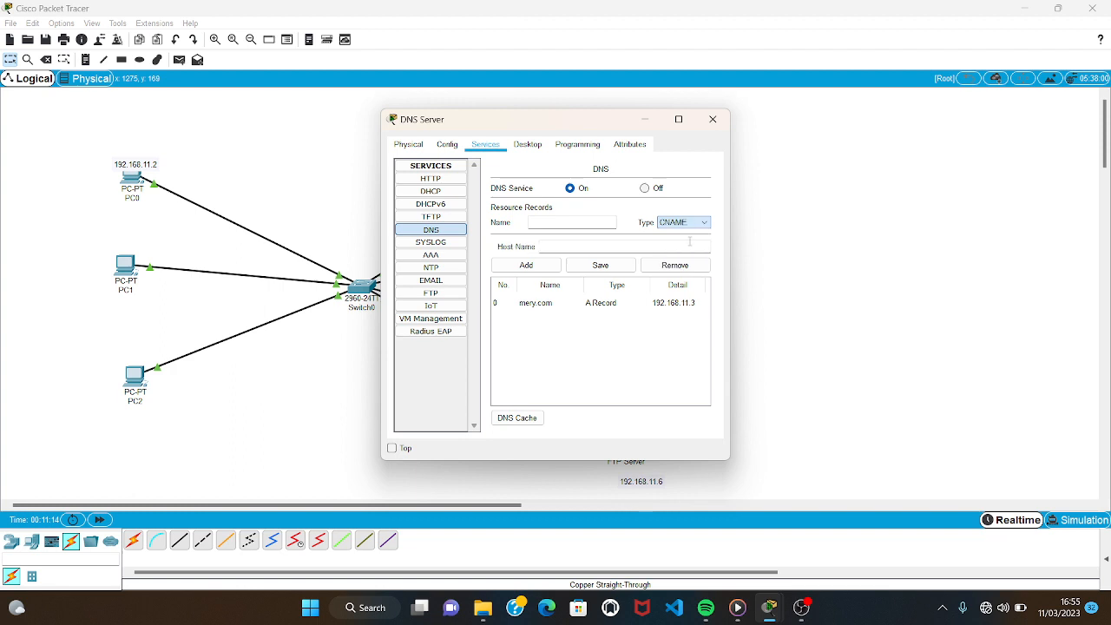
click(603, 221)
text(channel.c)
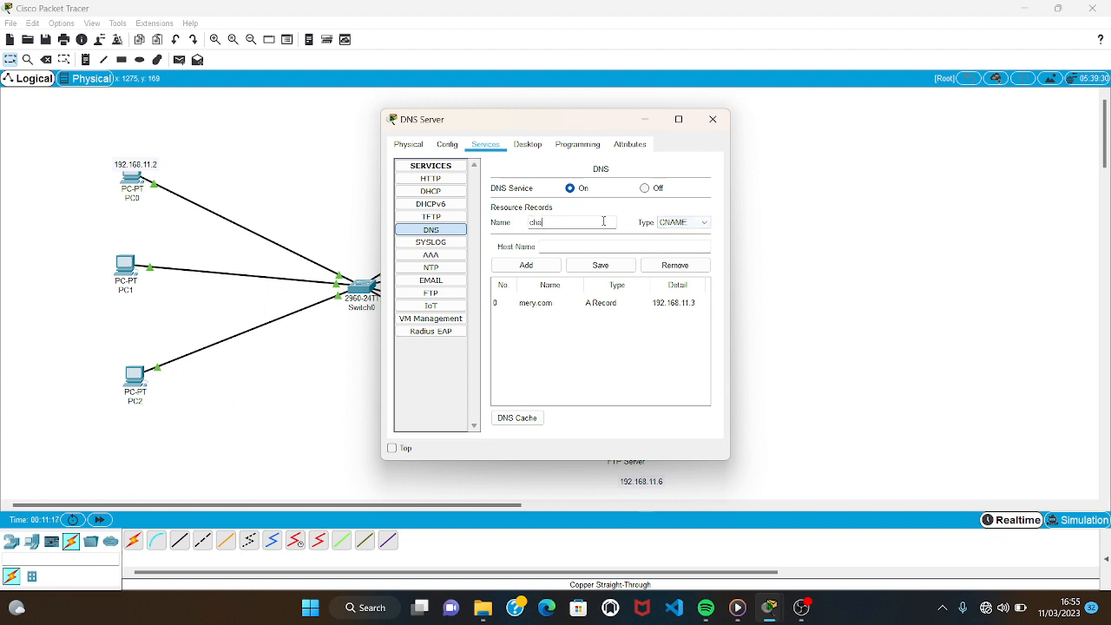
text(om)
click(602, 246)
text(mery.com)
click(528, 268)
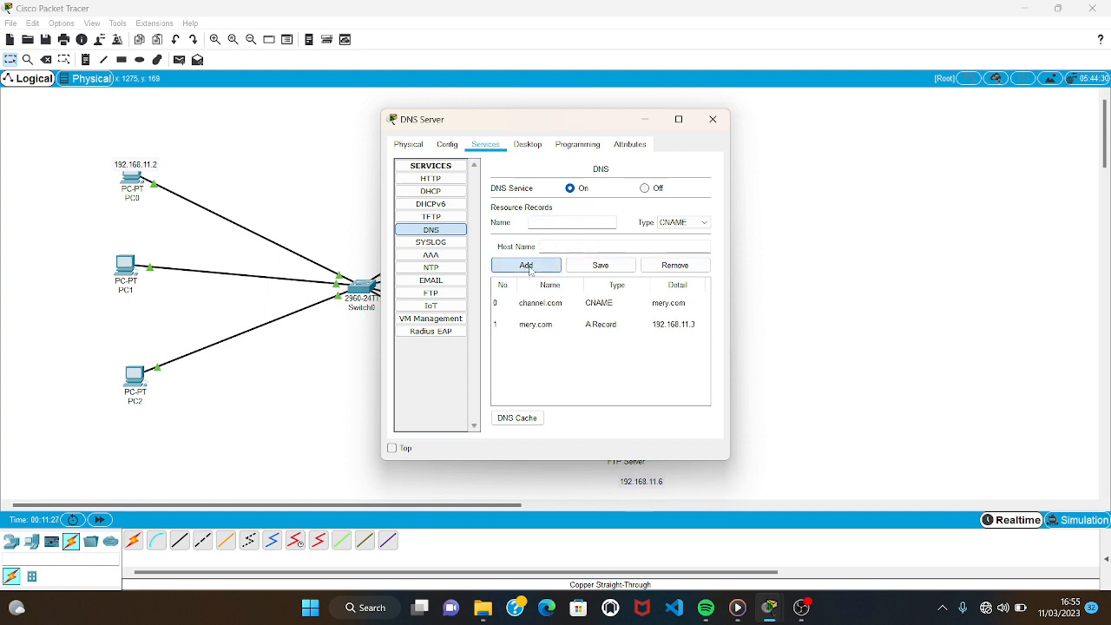
Add an A record that maps jayu.com to 192.168.11.6, and close the DNS Server window.
click(689, 222)
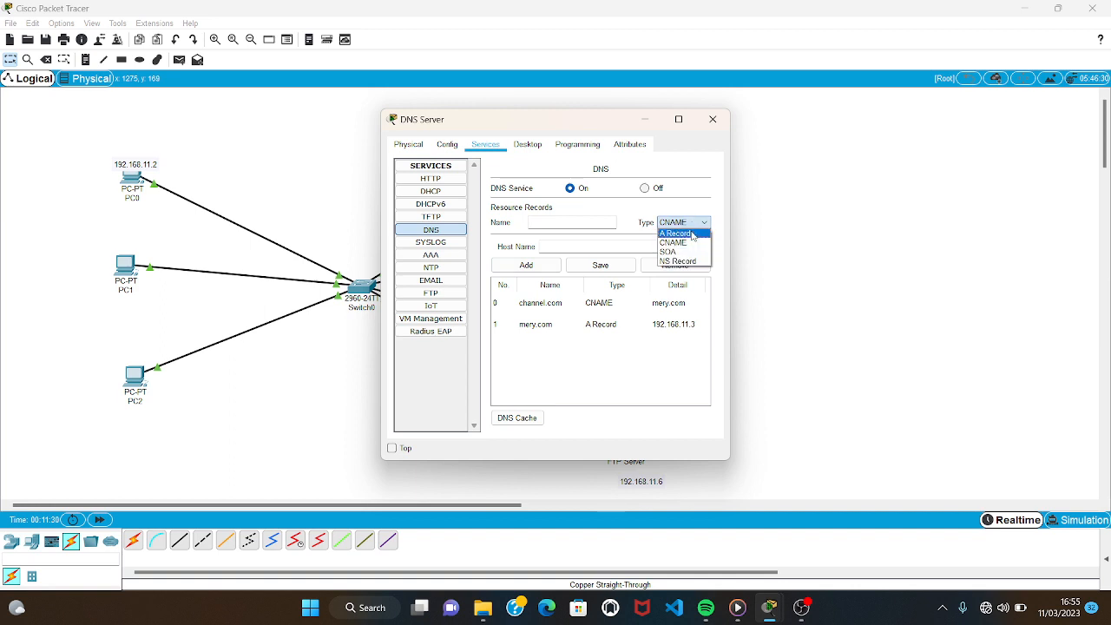
click(691, 234)
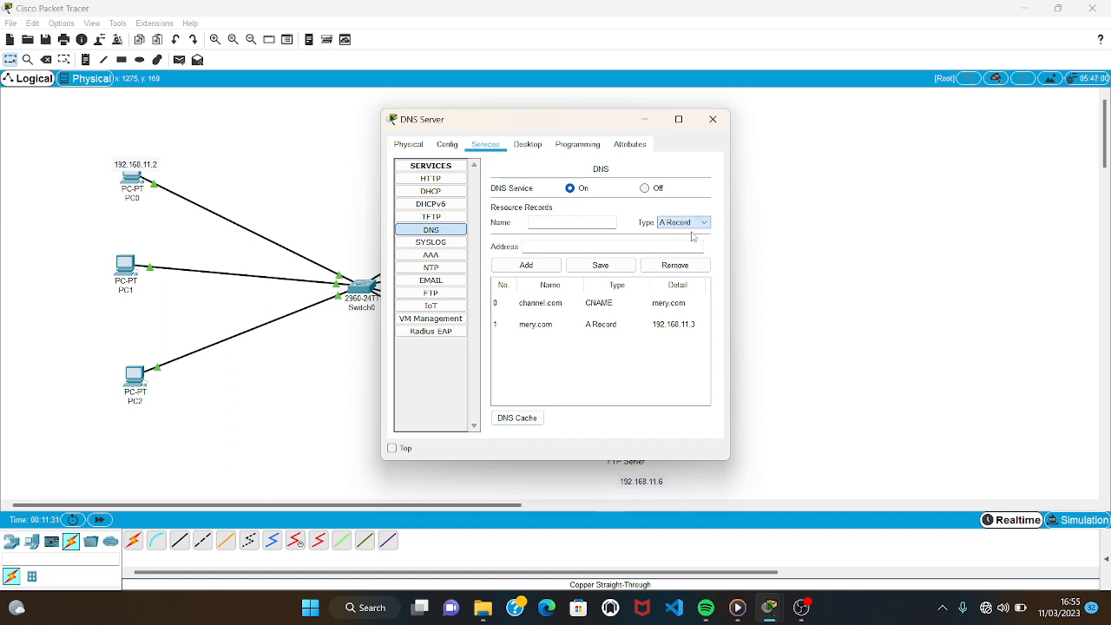
click(596, 223)
text(jayu.com)
click(587, 243)
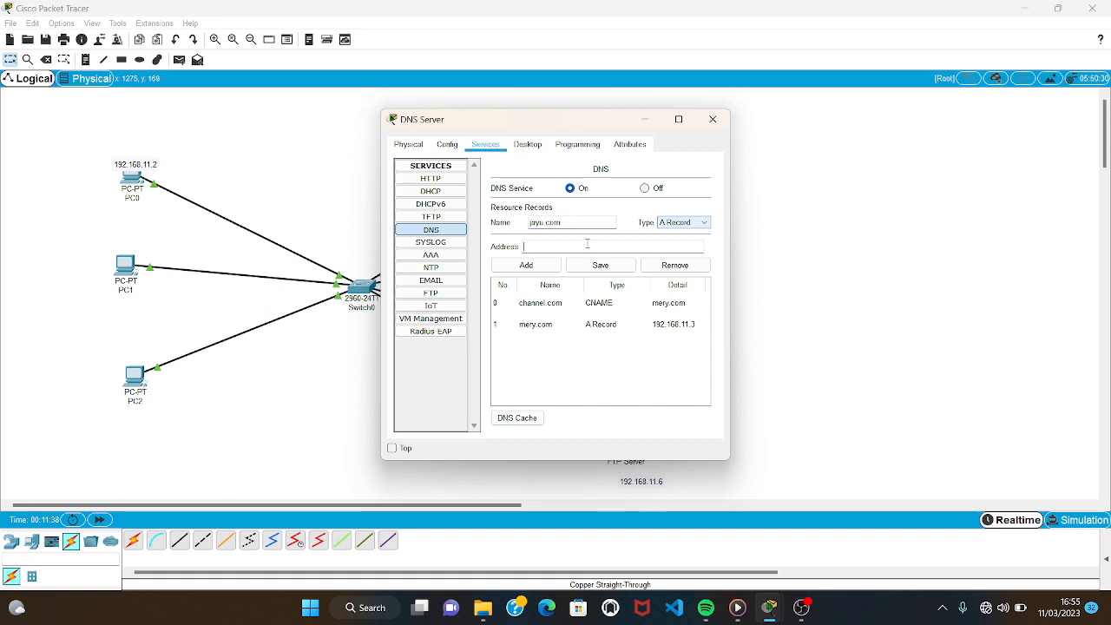
text(192.168.11.6)
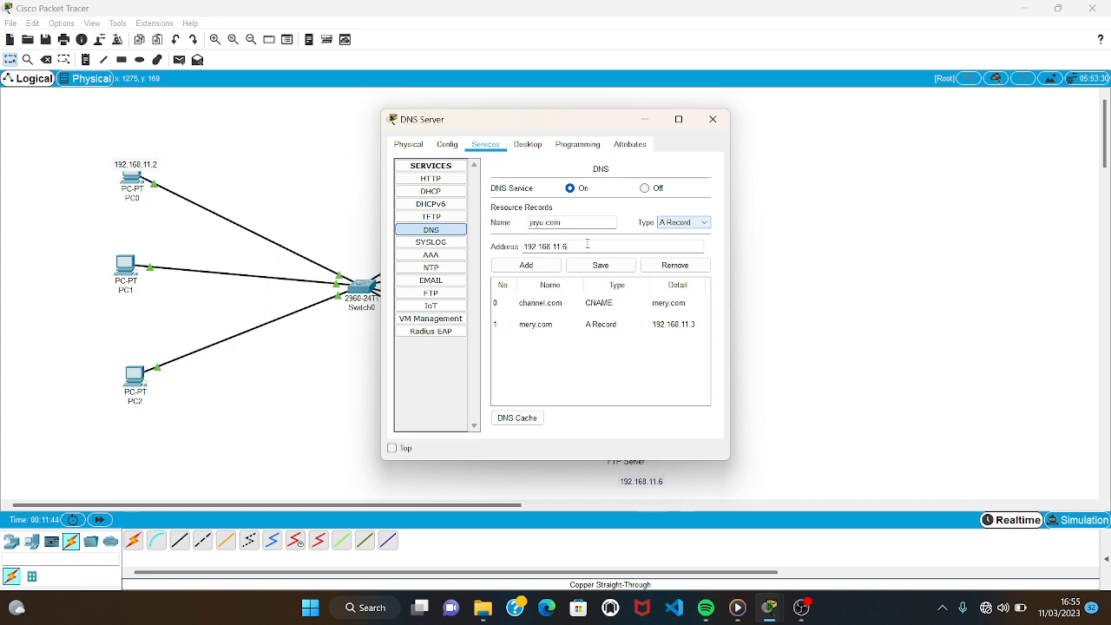
click(616, 268)
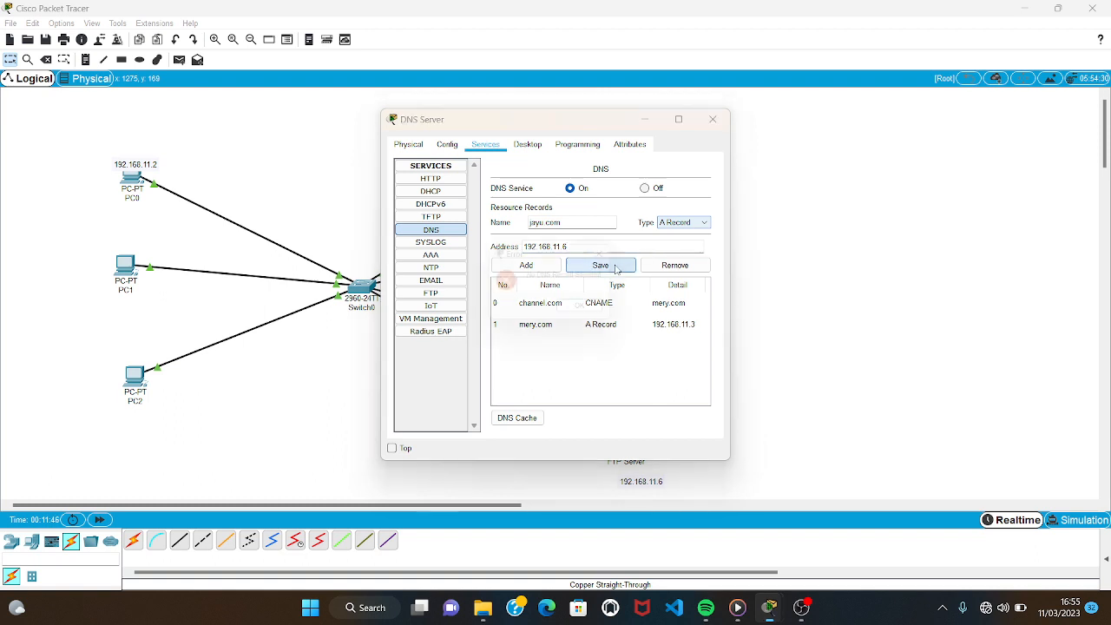
key(Return)
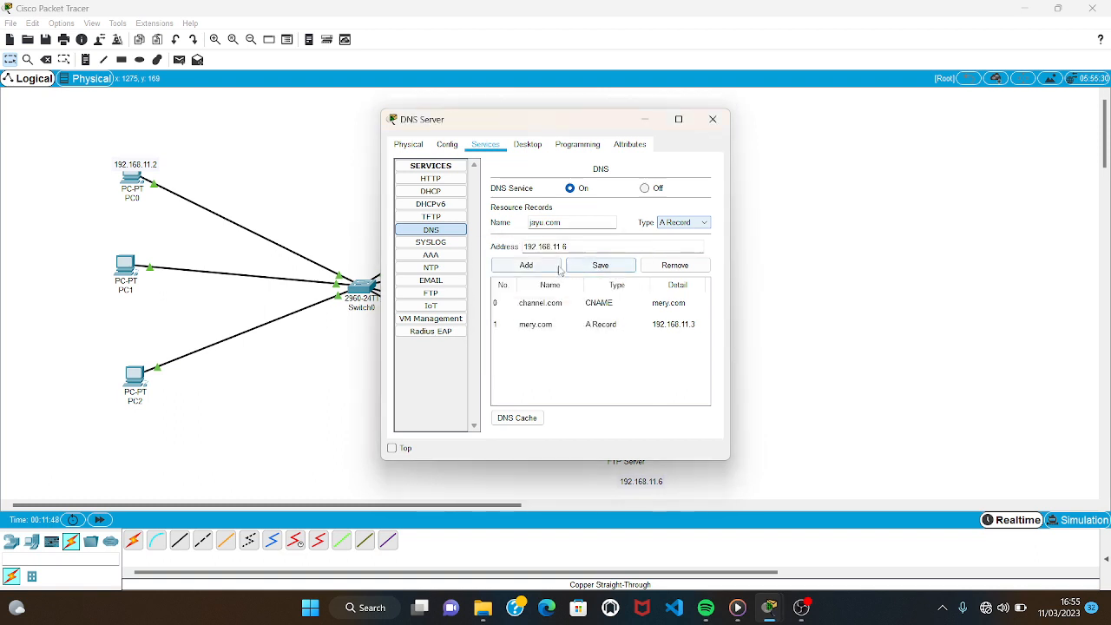
click(560, 266)
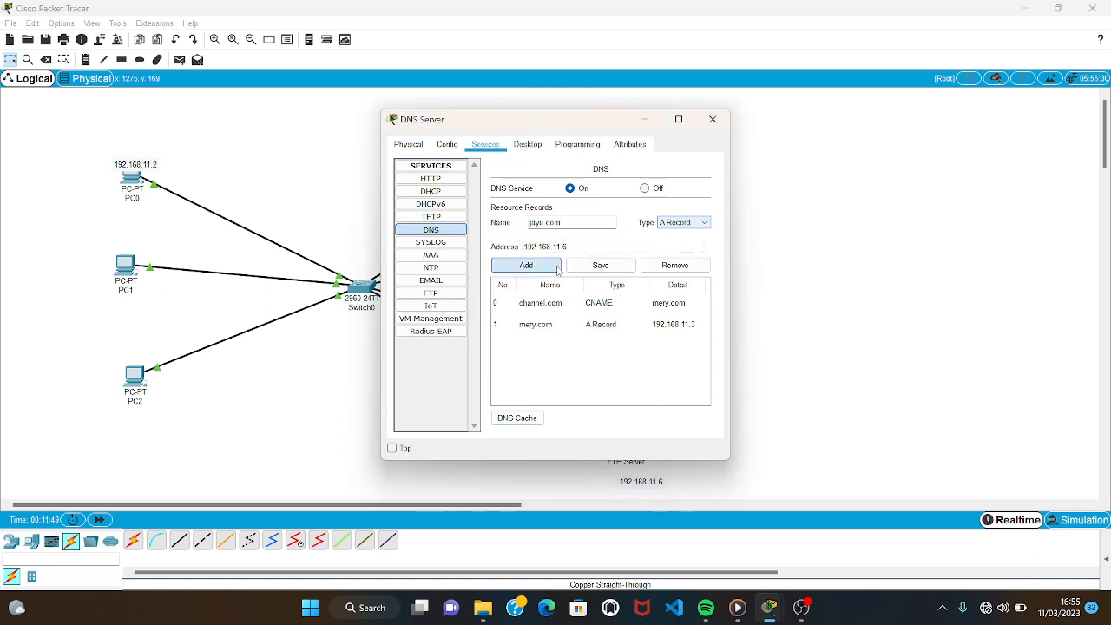
click(632, 268)
click(599, 312)
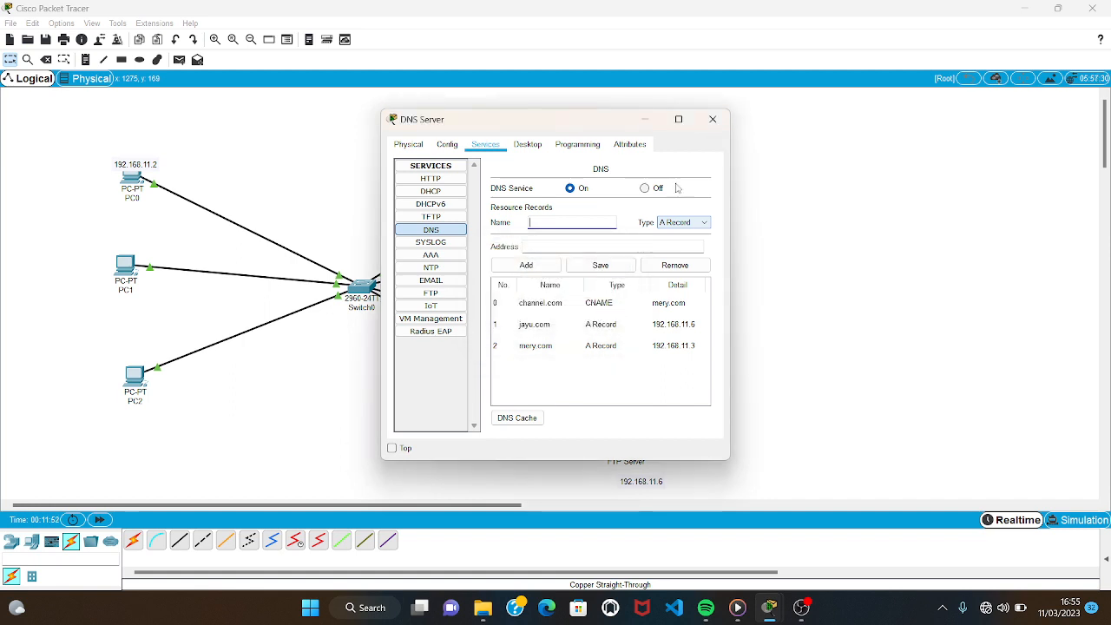
click(728, 120)
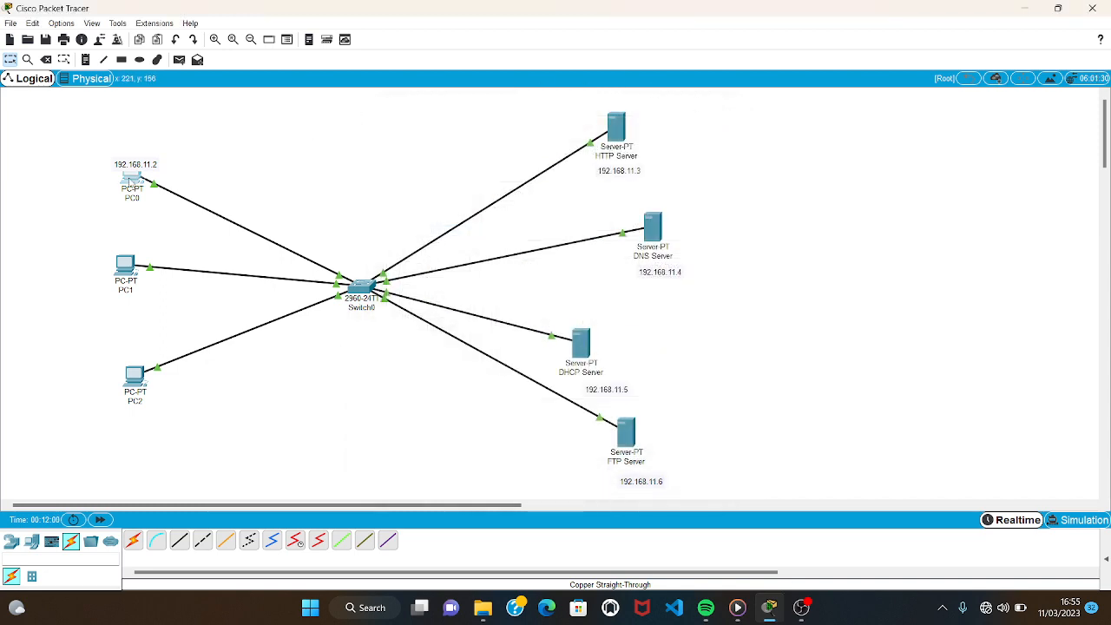
Run nslookup jayu.com in PC0's command prompt.
click(129, 179)
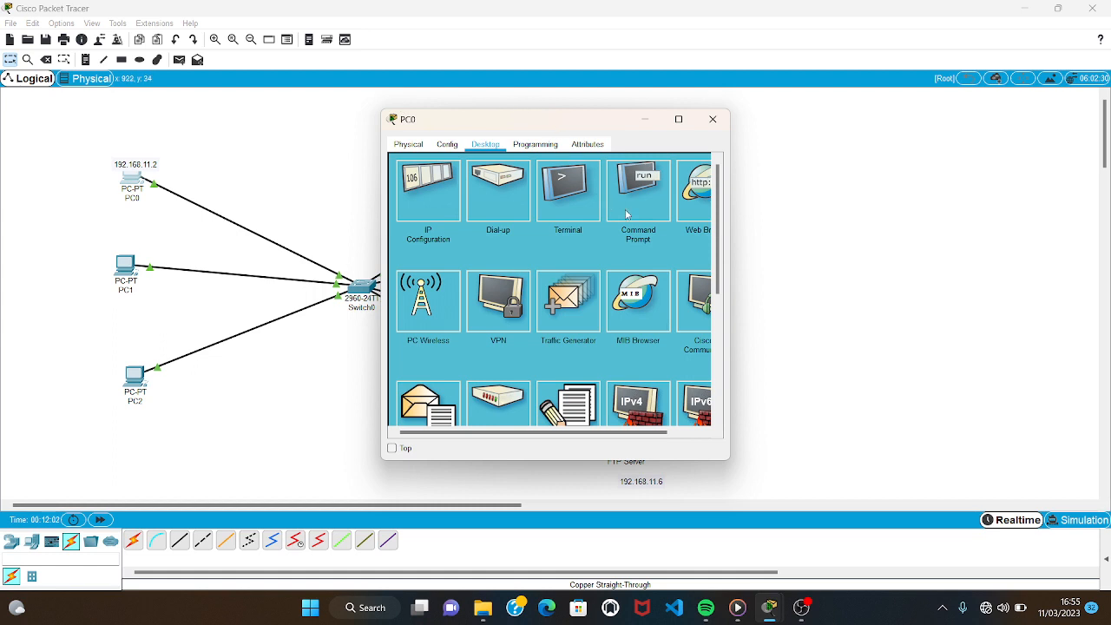
click(626, 214)
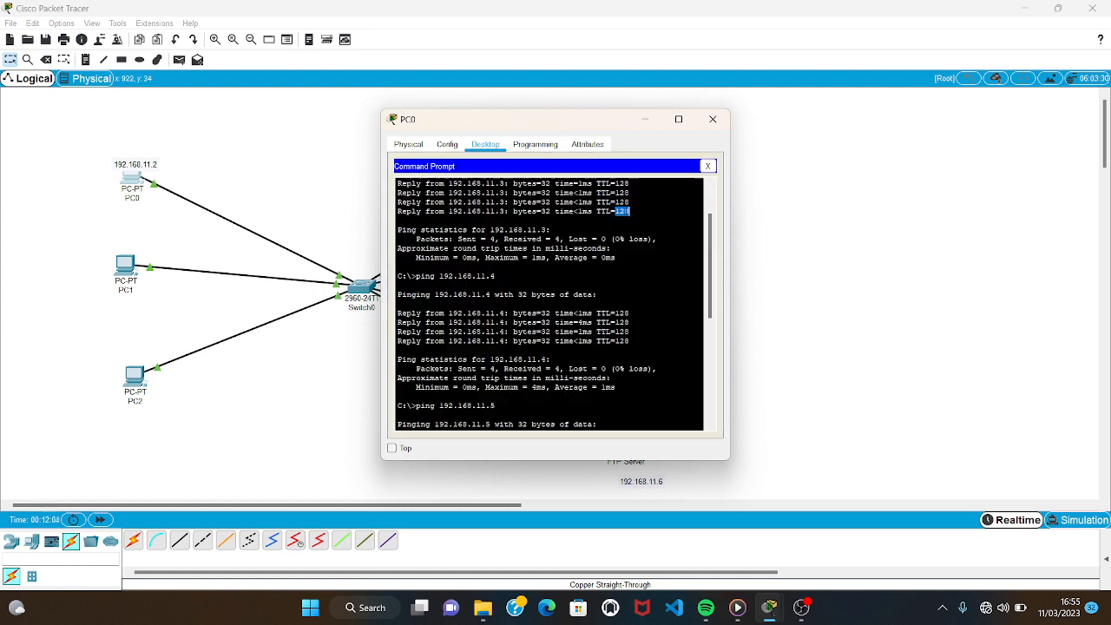
click(626, 213)
right_click(709, 296)
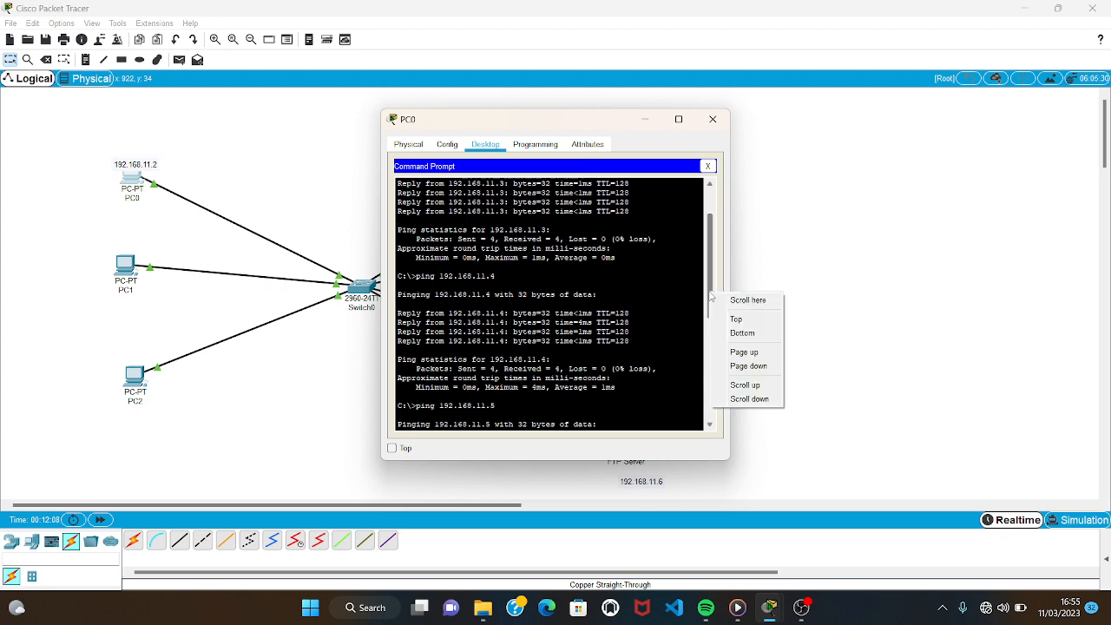
click(735, 319)
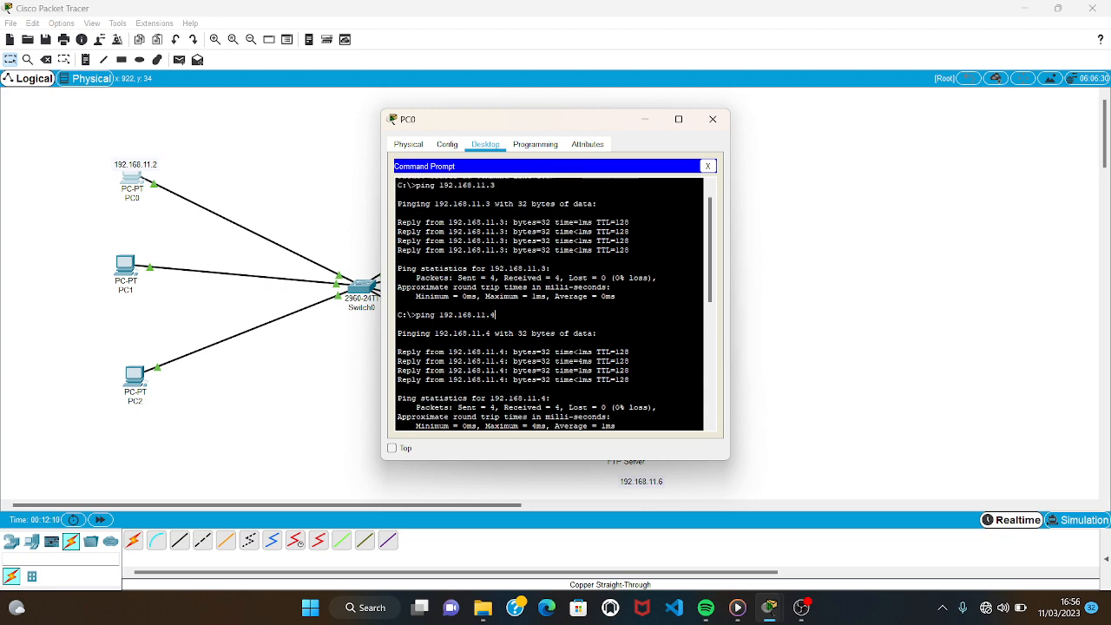
scroll(555, 304, down, 10)
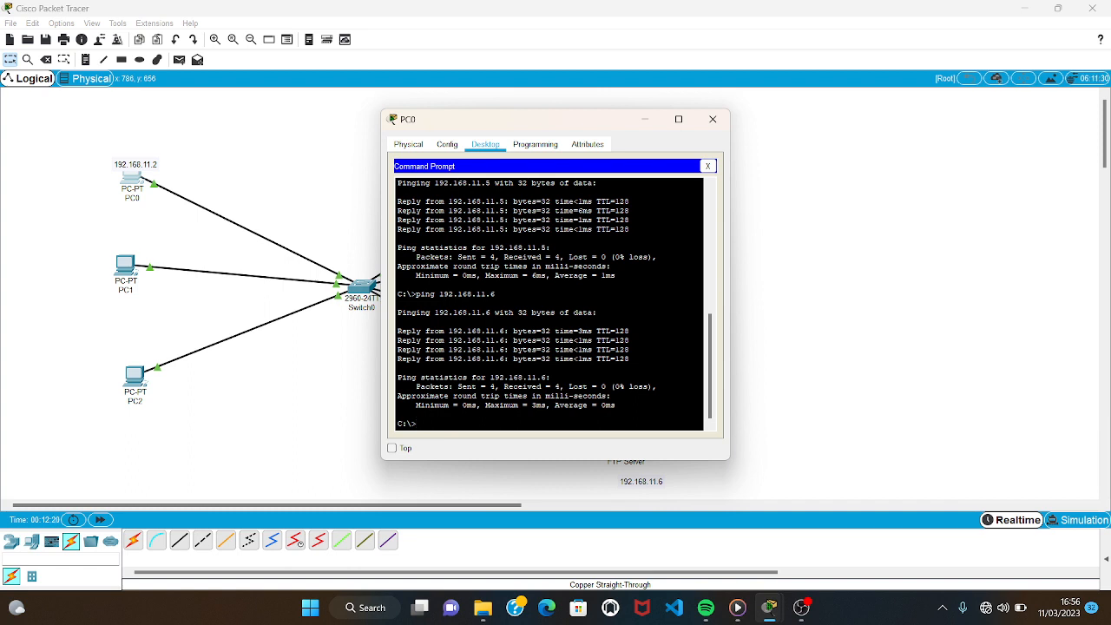
text(nslookup)
text(jayu.com)
key(Return)
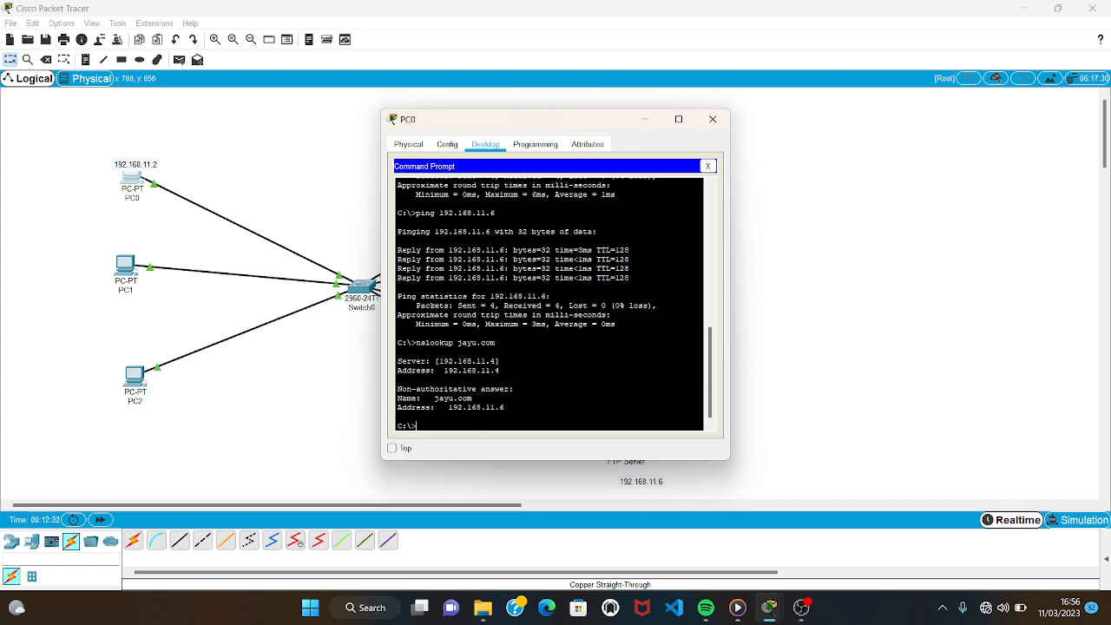
Look up mery.com with nslookup in PC0's command prompt.
text(nslookup mery.com)
key(Return)
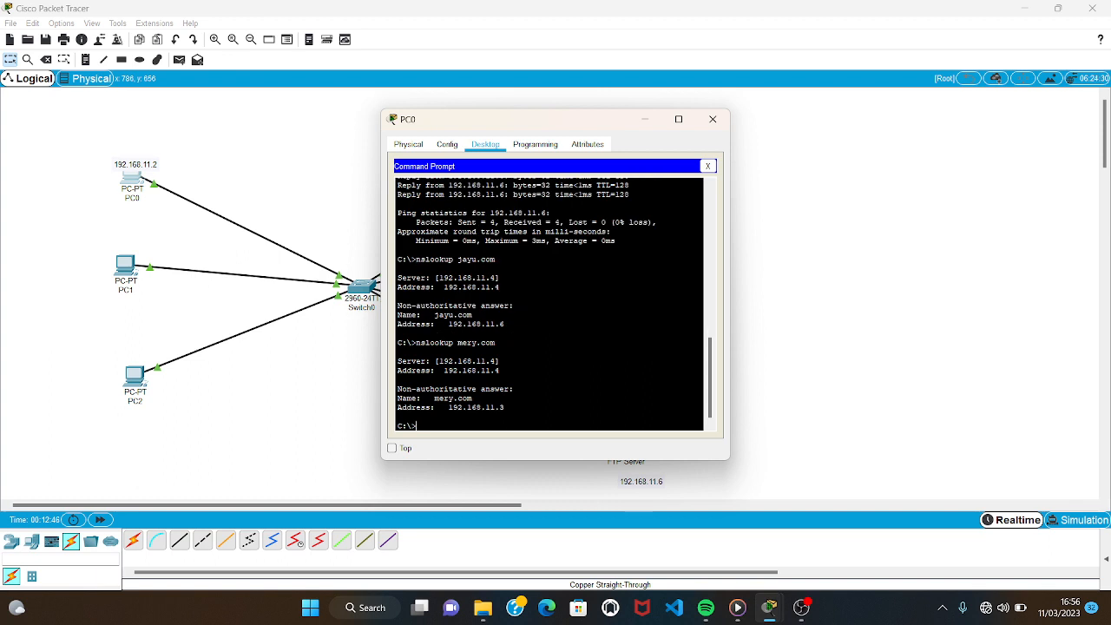
Look up channel.com with nslookup and close PC0's command prompt.
text(nslookup channel.com)
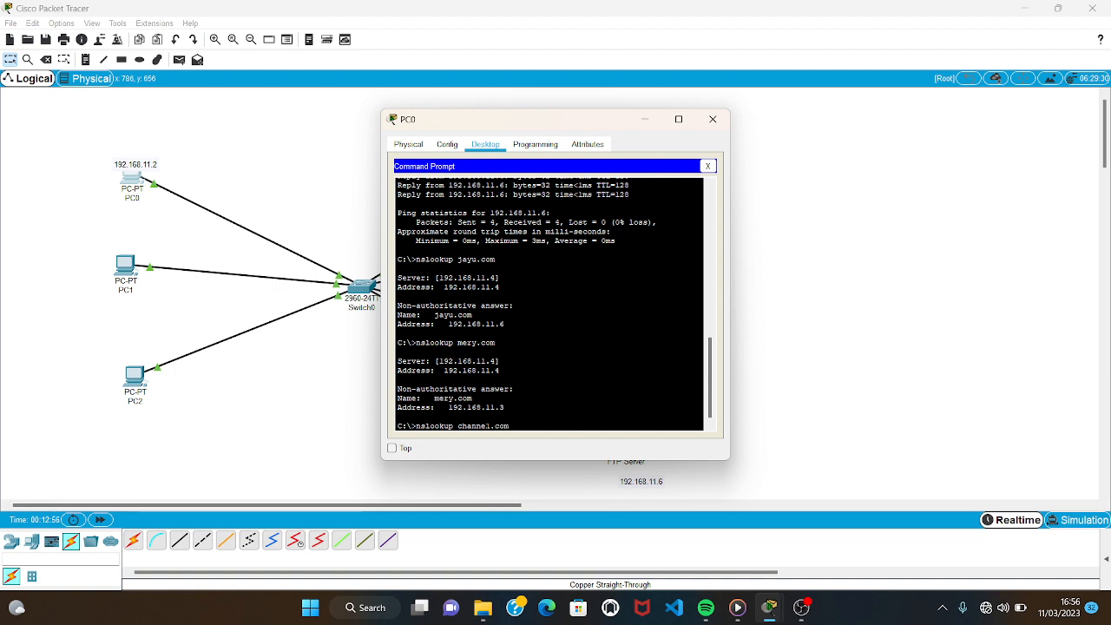
key(Return)
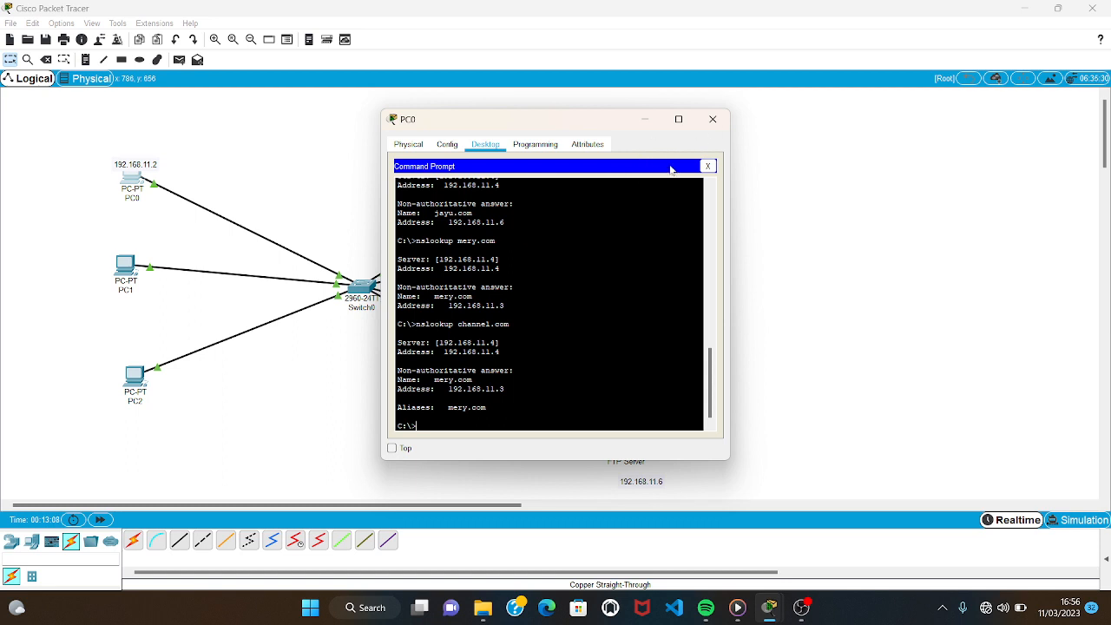
click(706, 166)
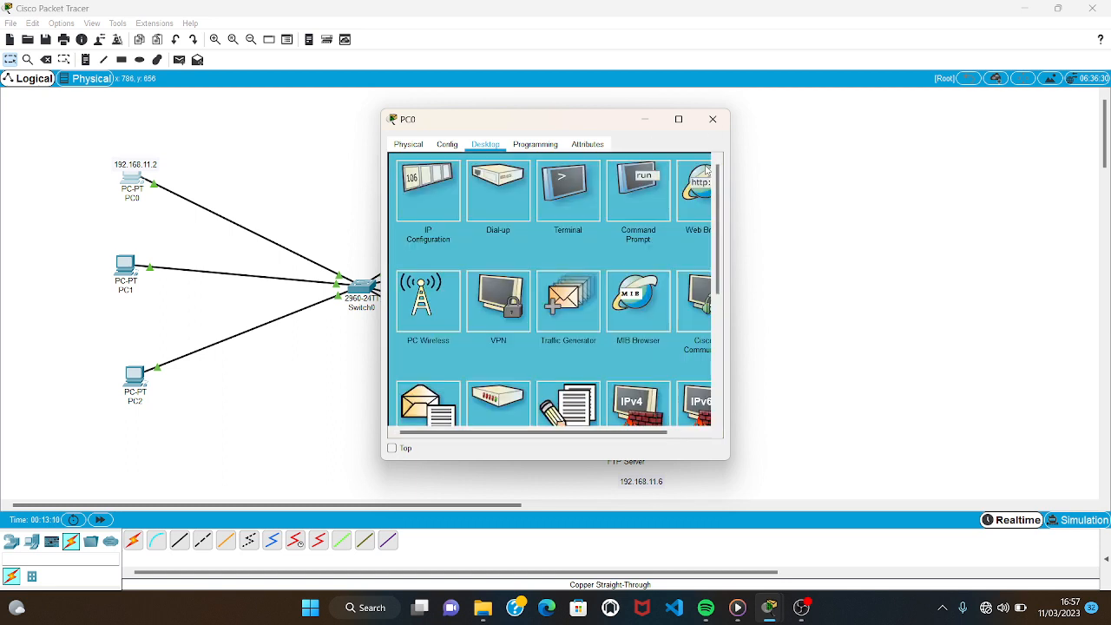
click(684, 208)
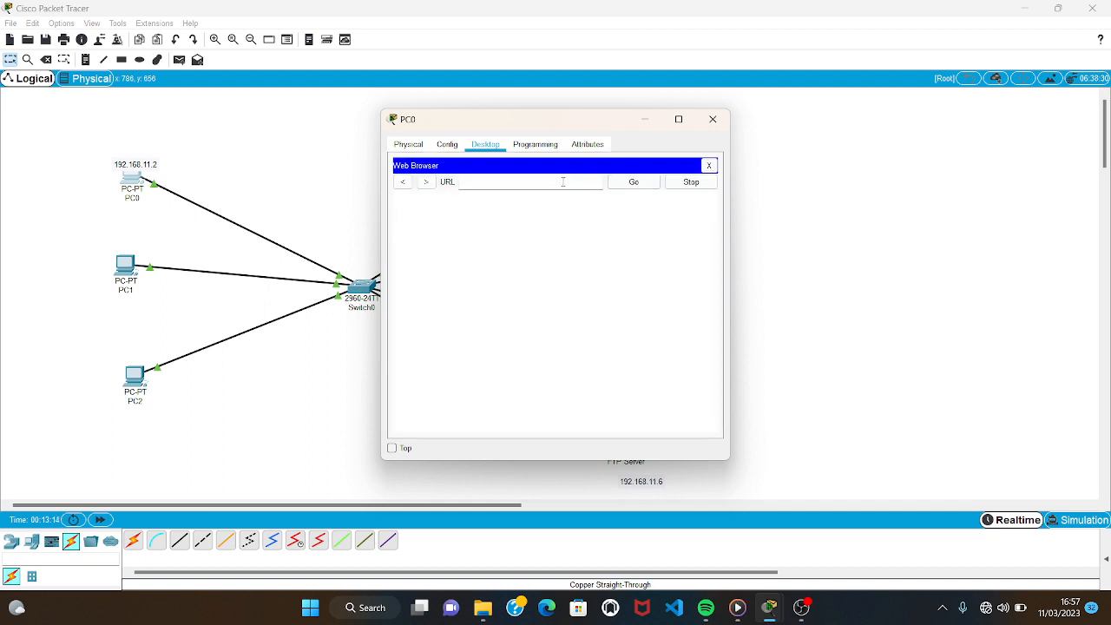
text(http://jayu.com)
click(631, 181)
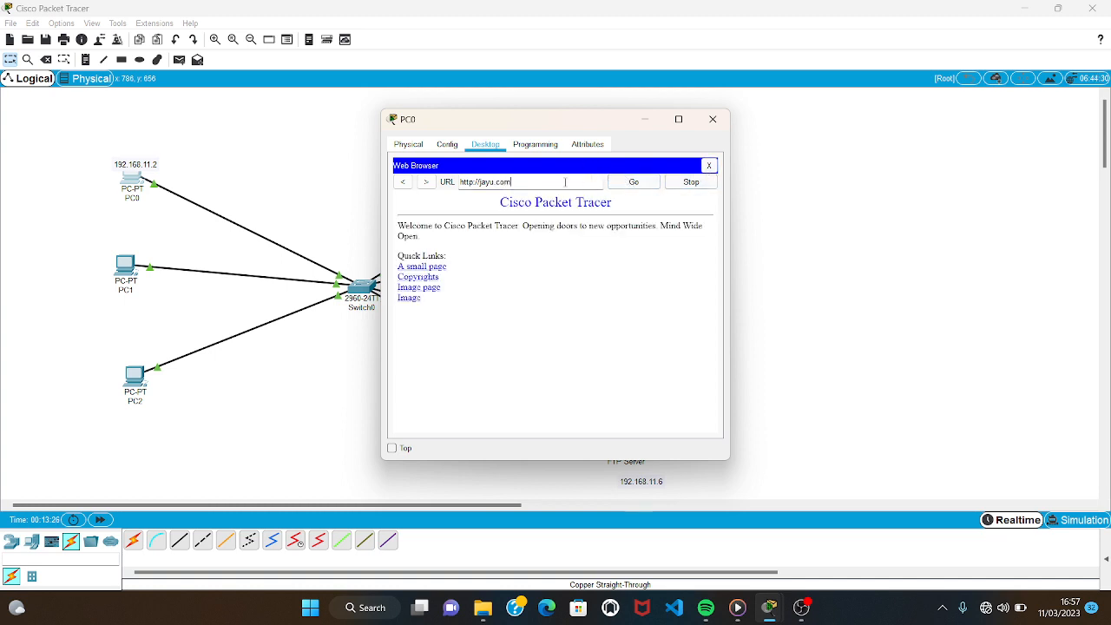
drag(503, 184, 481, 182)
text(jmery)
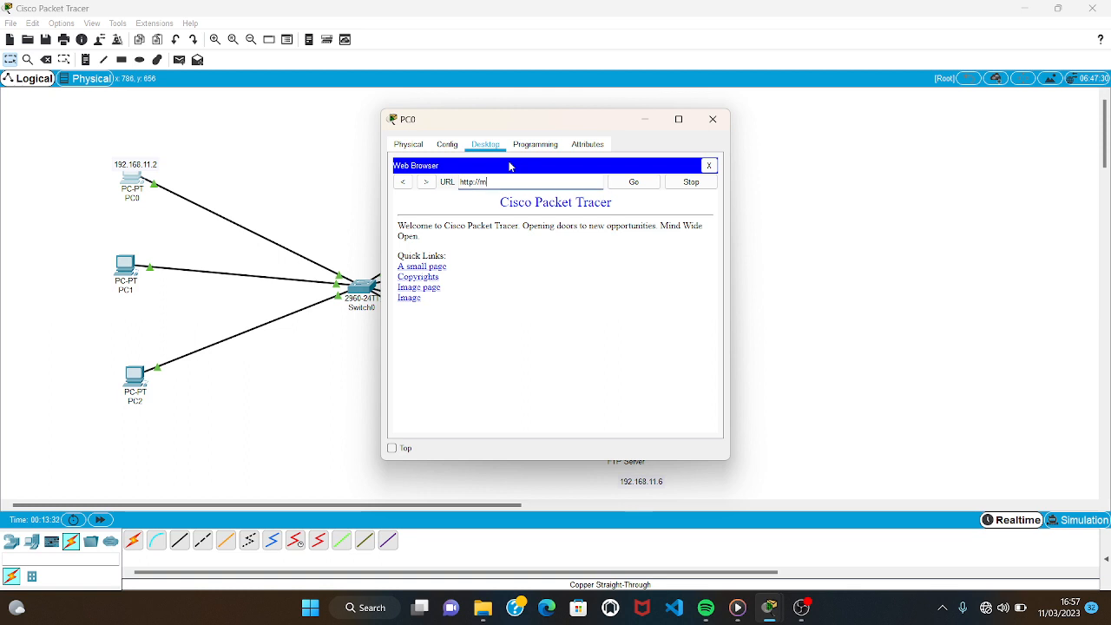
text(.com)
click(636, 183)
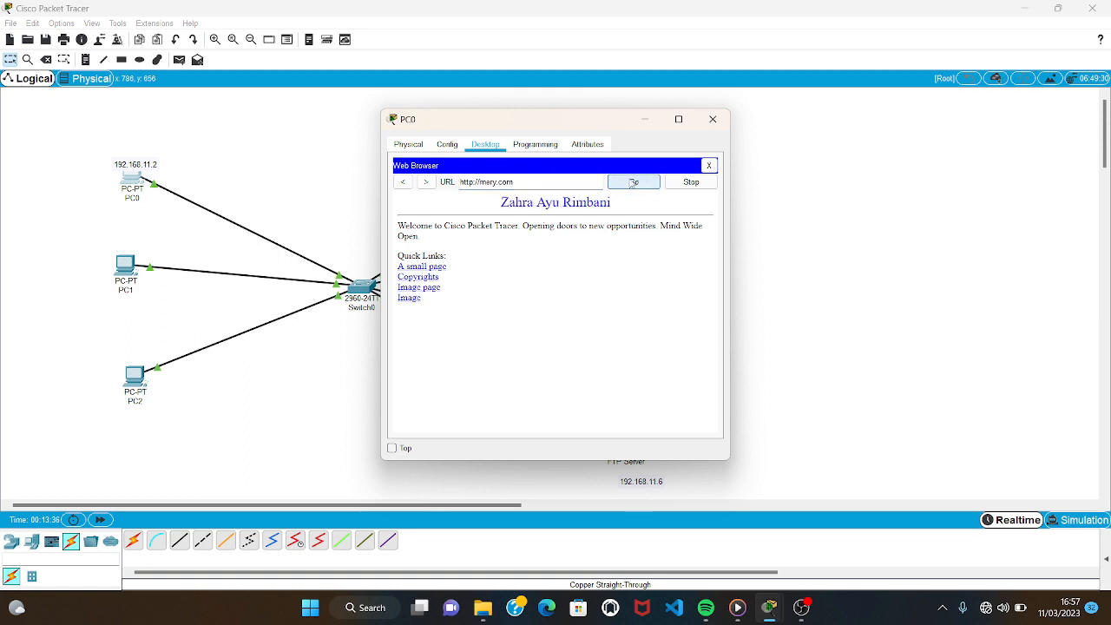
drag(547, 179, 480, 182)
text(c)
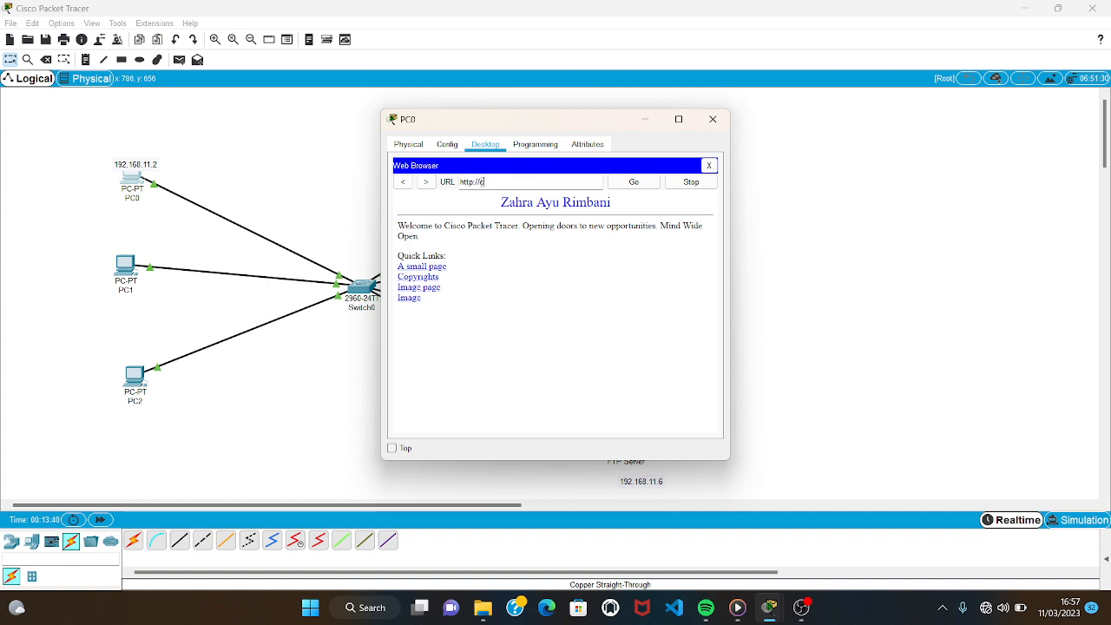
text(hannel.com)
click(643, 181)
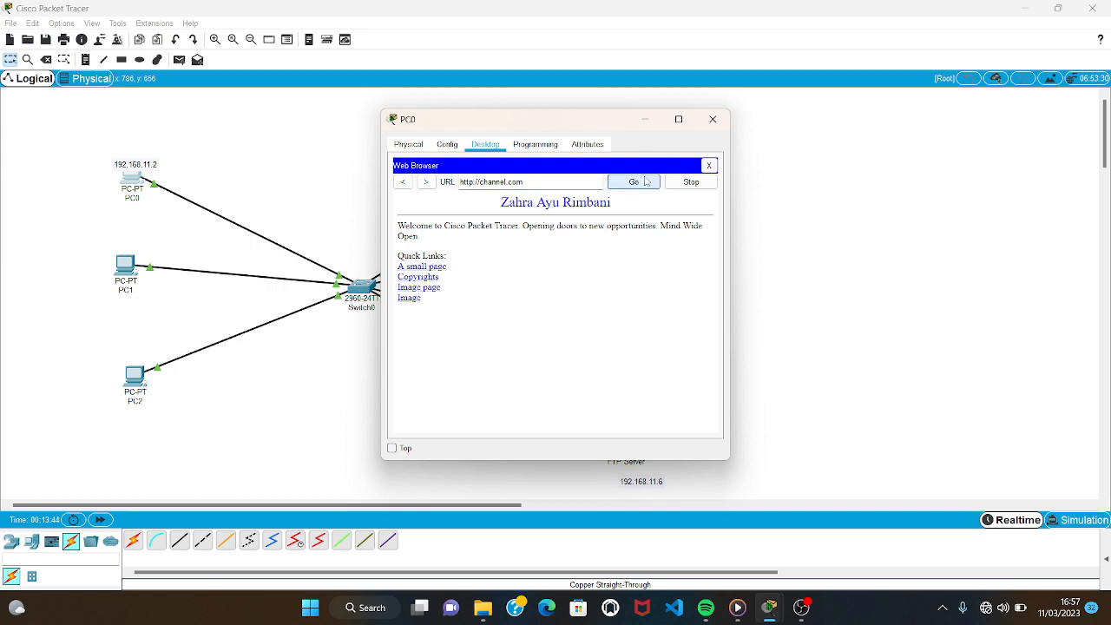
click(645, 182)
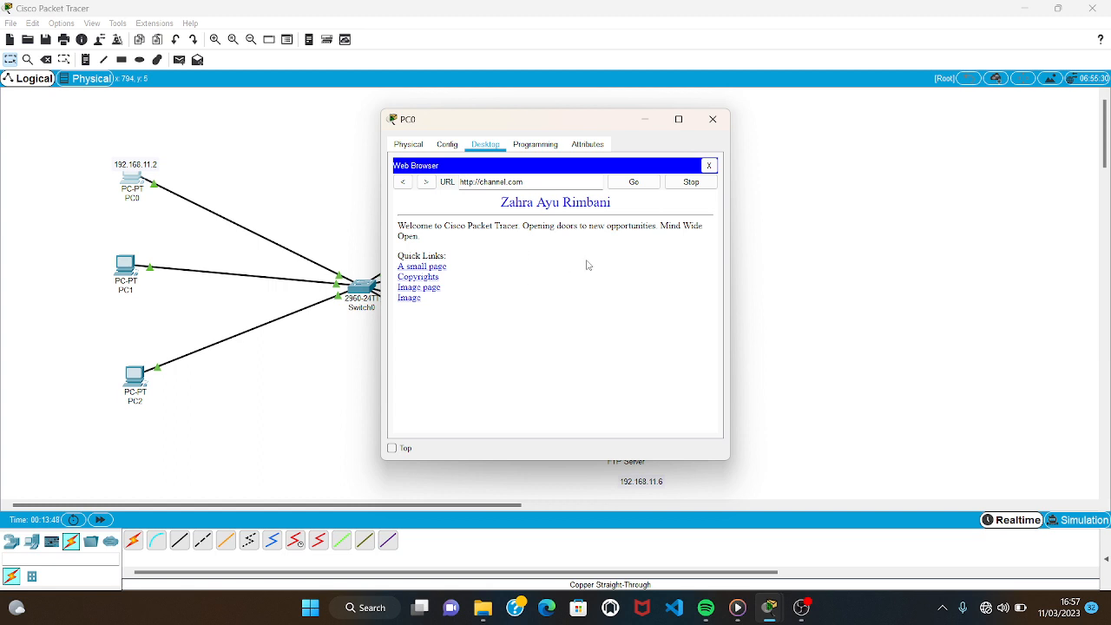
click(711, 118)
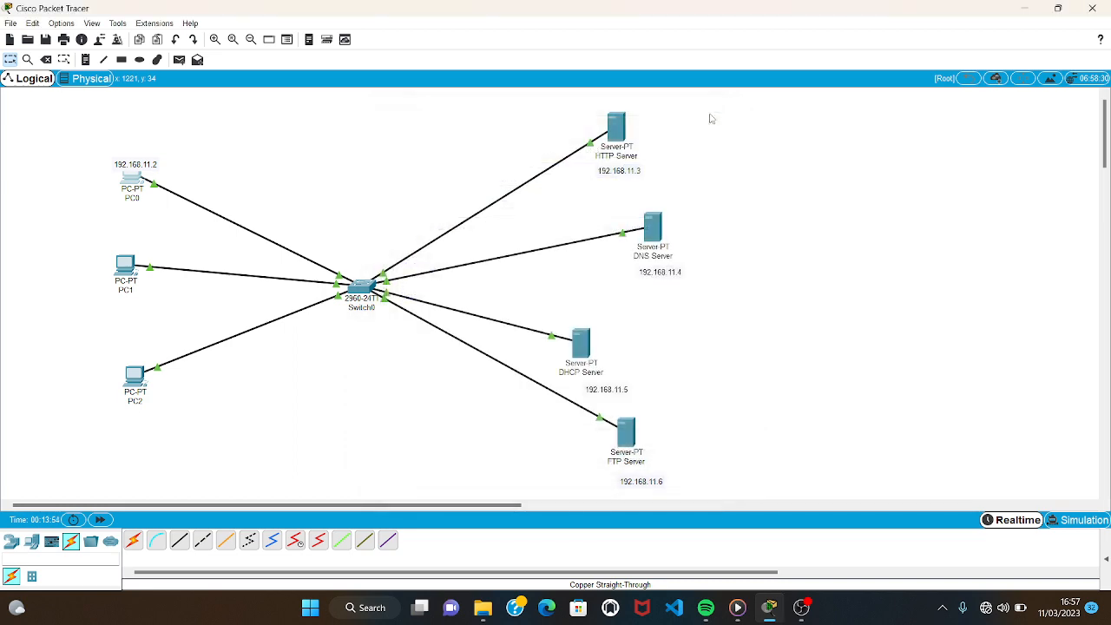
Turn on the DHCP service on the DHCP Server.
click(579, 345)
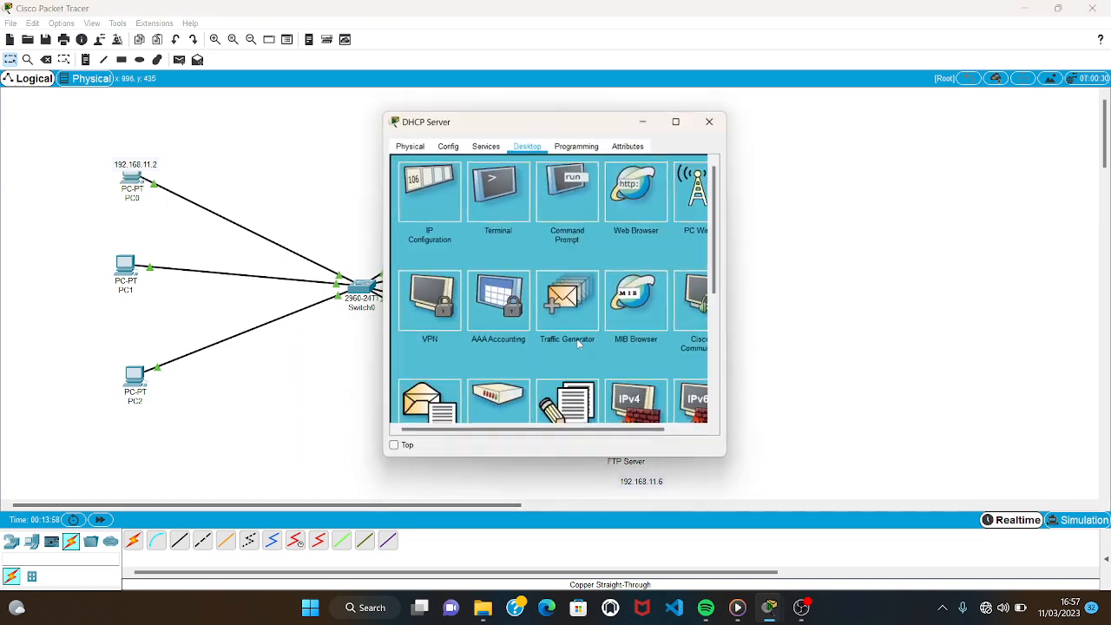
click(488, 146)
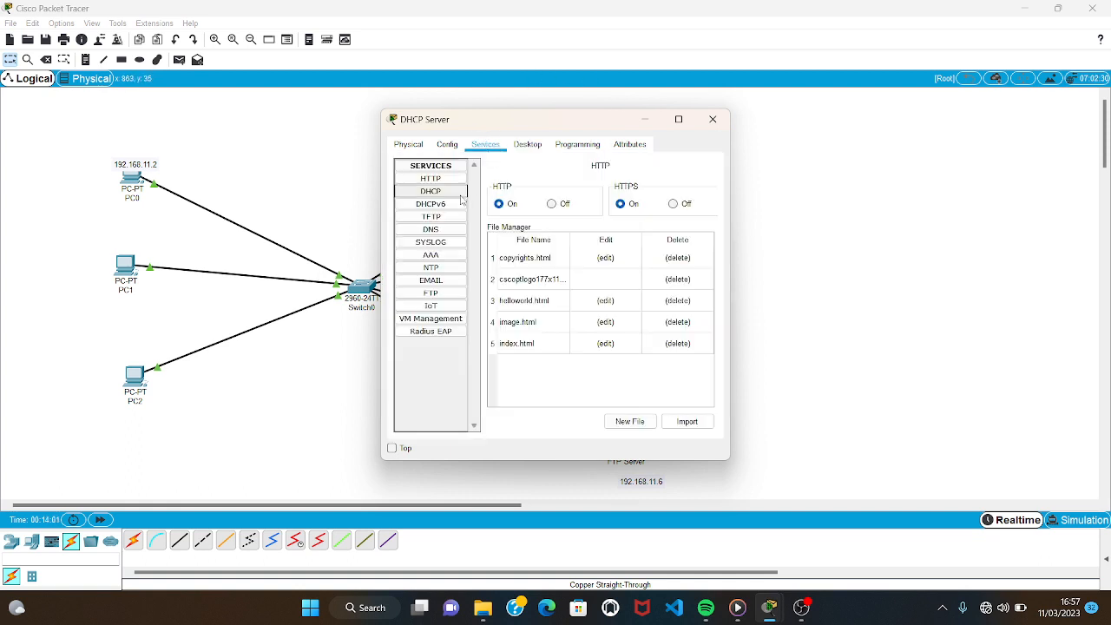
click(430, 191)
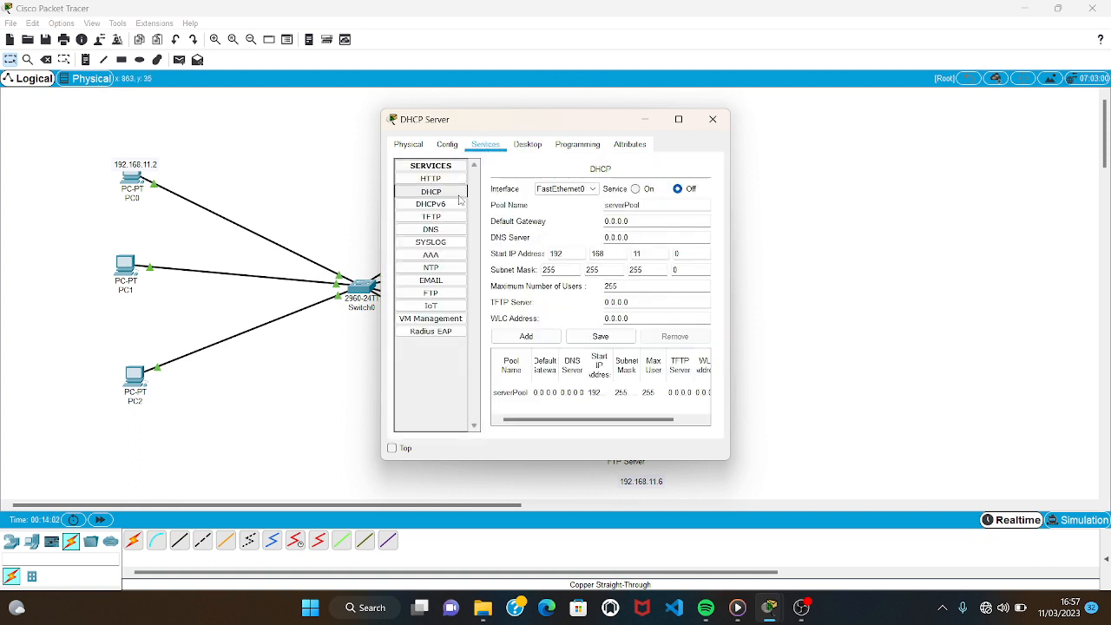
click(635, 190)
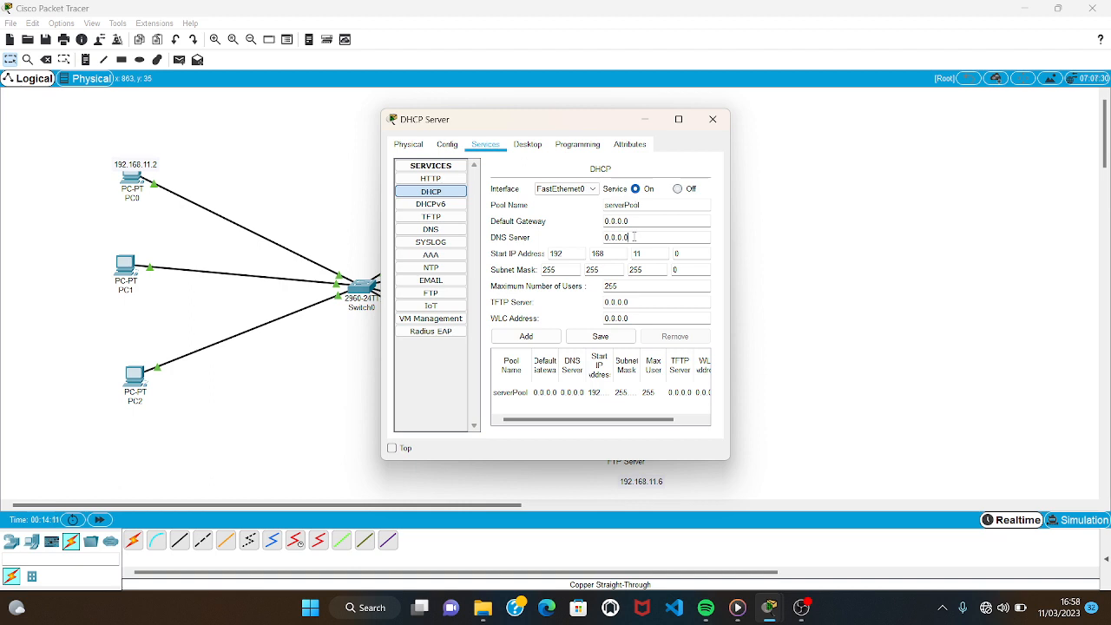
Set the DNS server of the DHCP pool serverPool to 192.168.11.4.
key(BackSpace)
key(BackSpace)
key(BackSpace)
key(BackSpace)
key(BackSpace)
key(BackSpace)
key(BackSpace)
text(192.168.11.4)
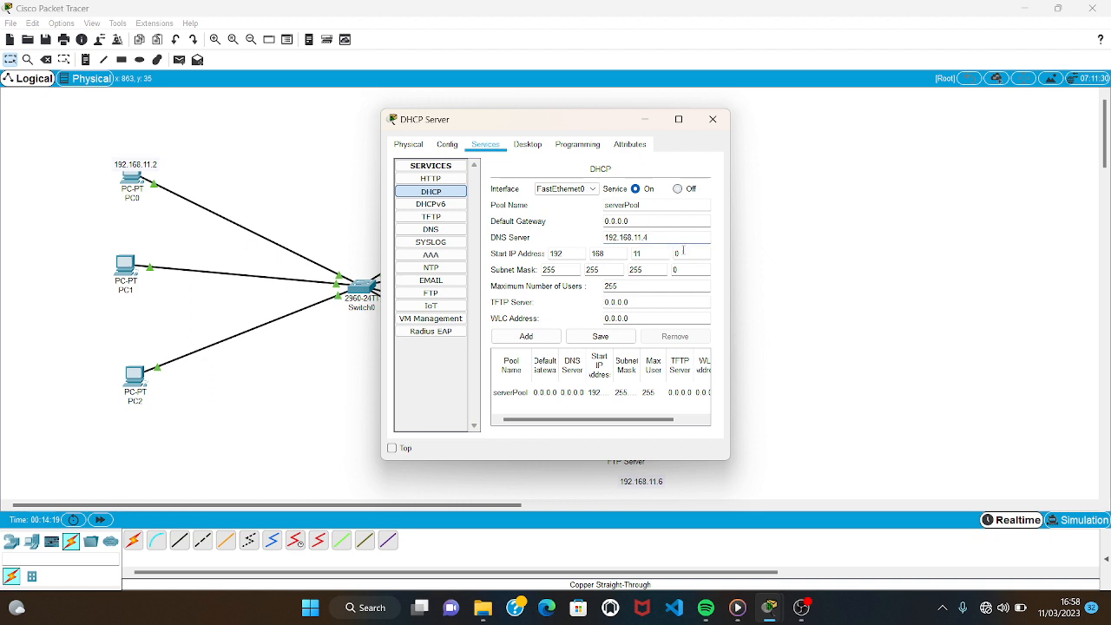
Set the pool's start IP address to 192.168.11.10 and its maximum number of users to 5, and save the pool.
click(682, 251)
key(BackSpace)
text(10)
double_click(653, 288)
text(5)
click(624, 339)
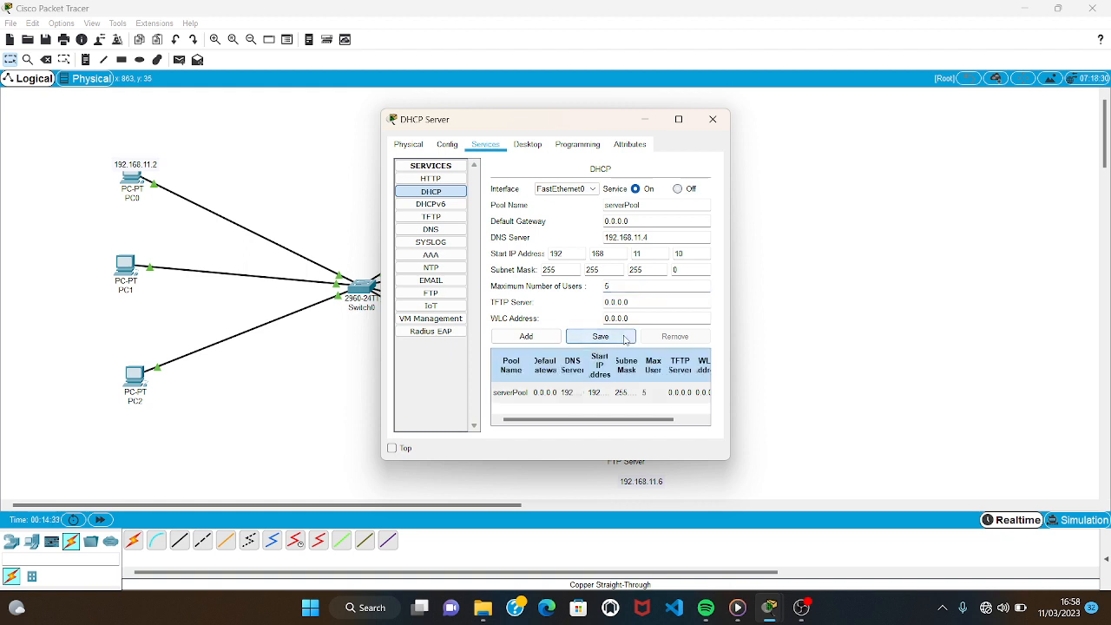
drag(592, 419, 562, 426)
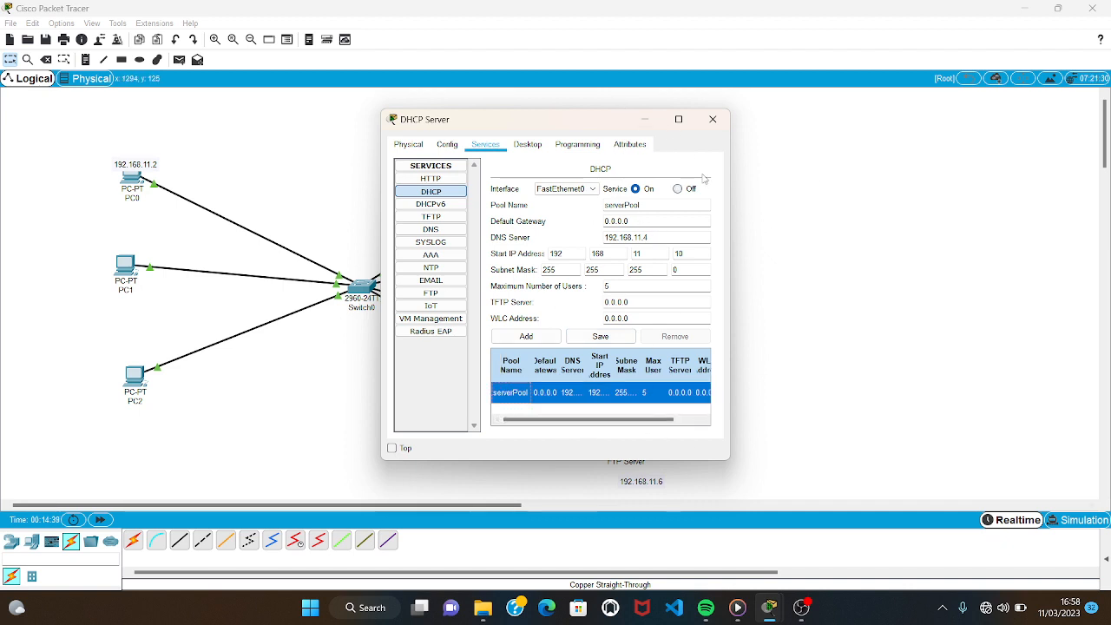
click(716, 123)
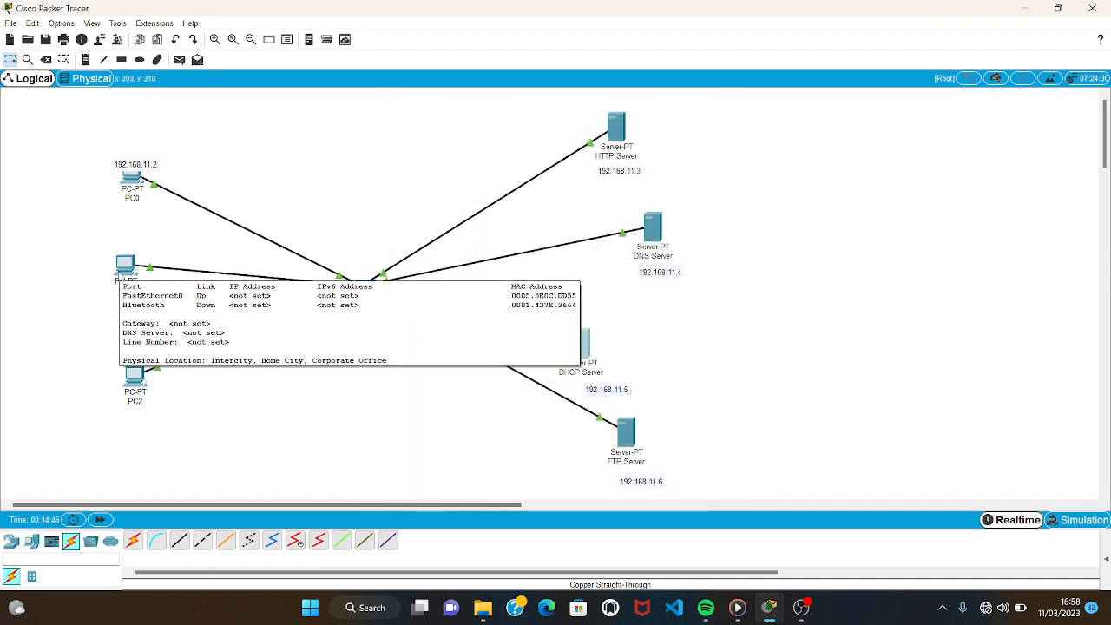
Switch PC1's IPv4 configuration from static to DHCP and close its window.
click(122, 269)
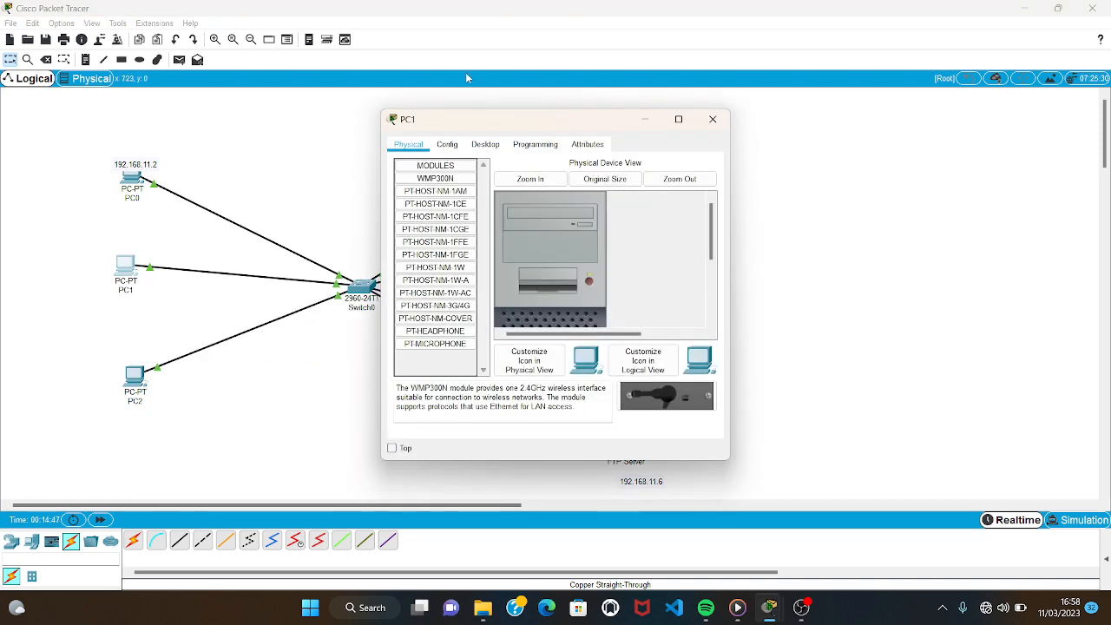
click(491, 148)
click(427, 193)
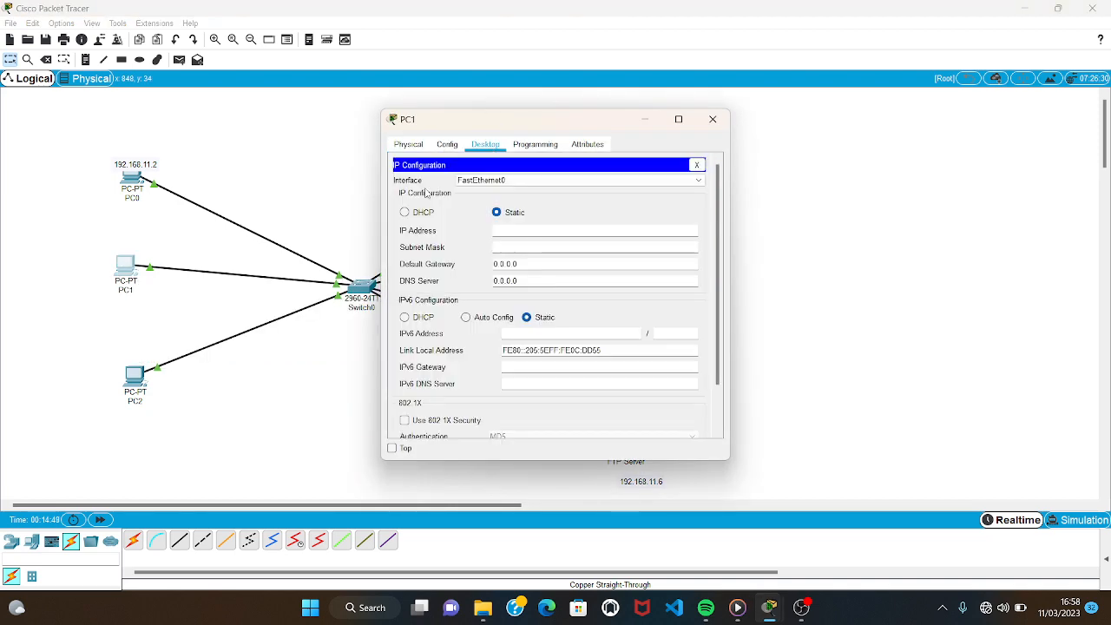
click(405, 213)
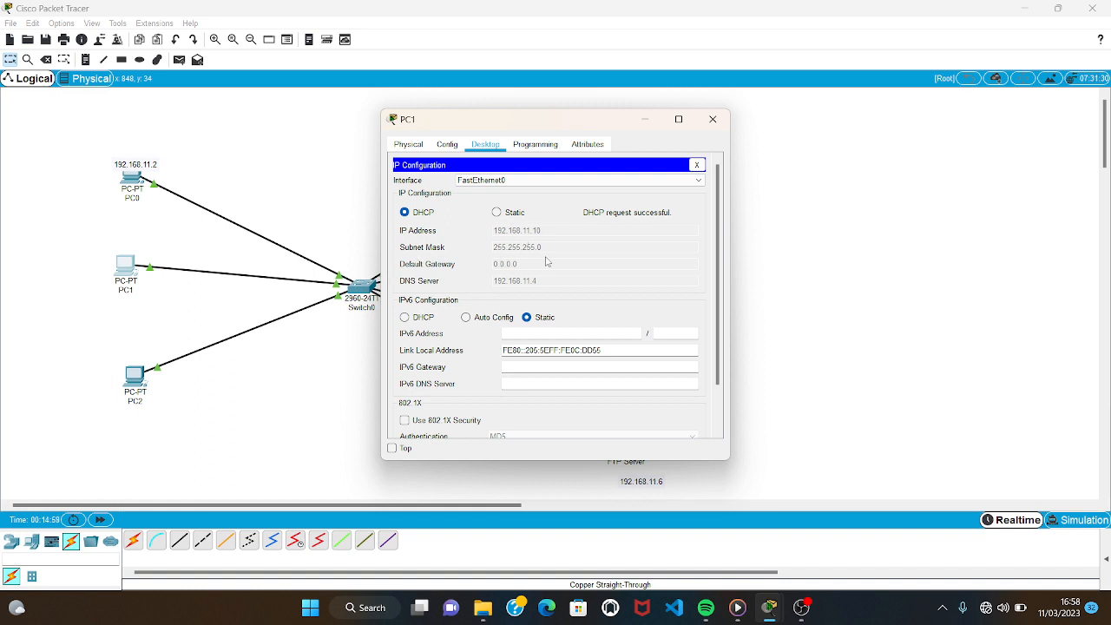
click(713, 119)
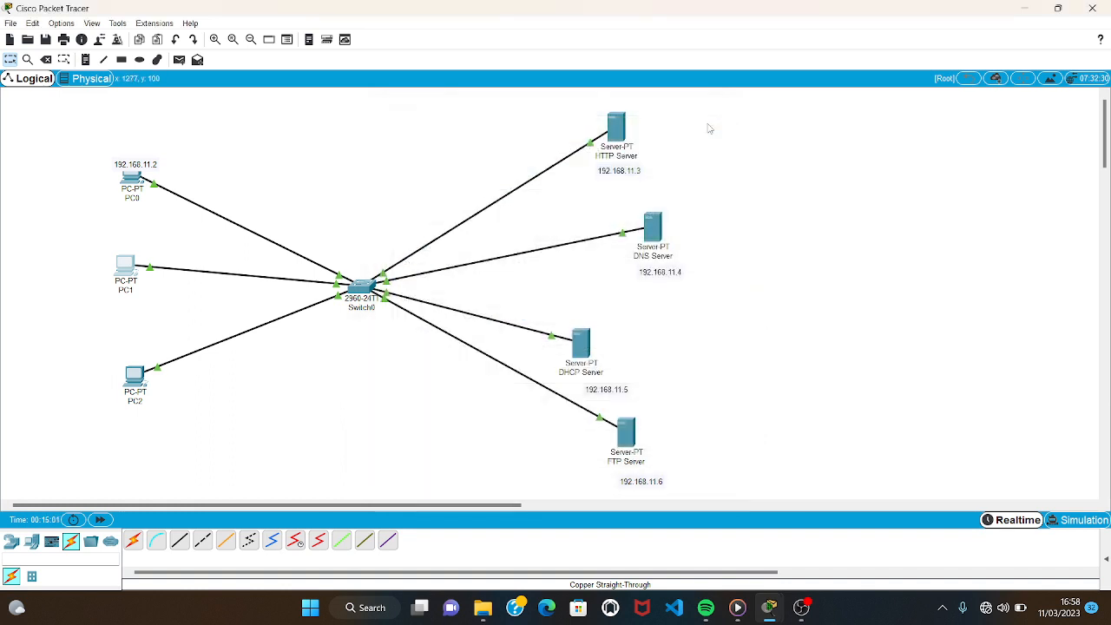
Switch PC2's IPv4 configuration from static to DHCP and close its window.
click(136, 379)
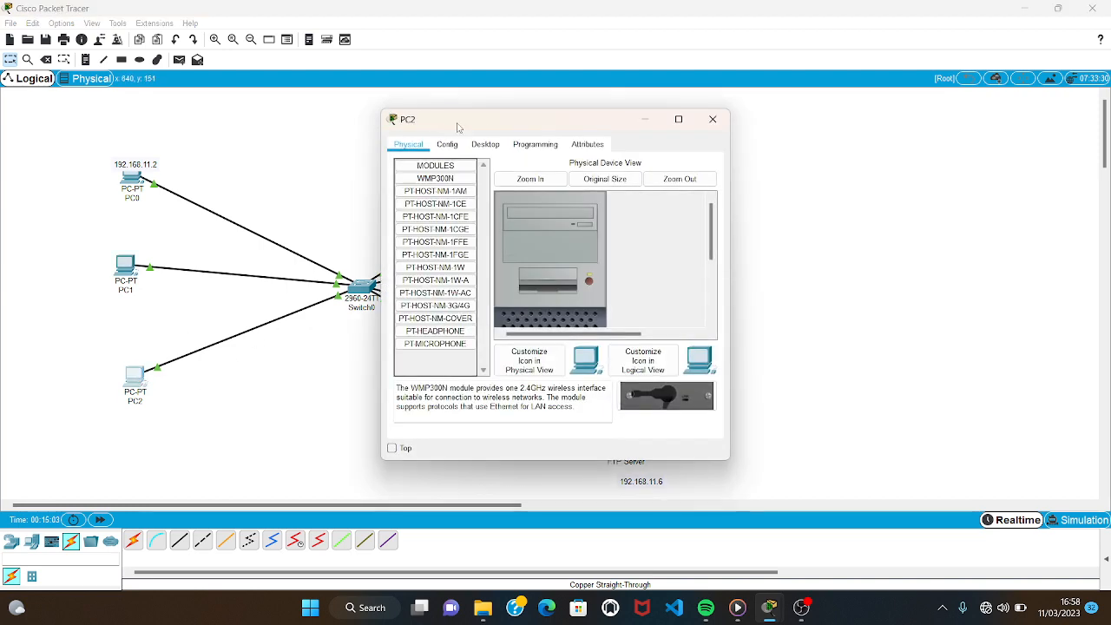
click(486, 145)
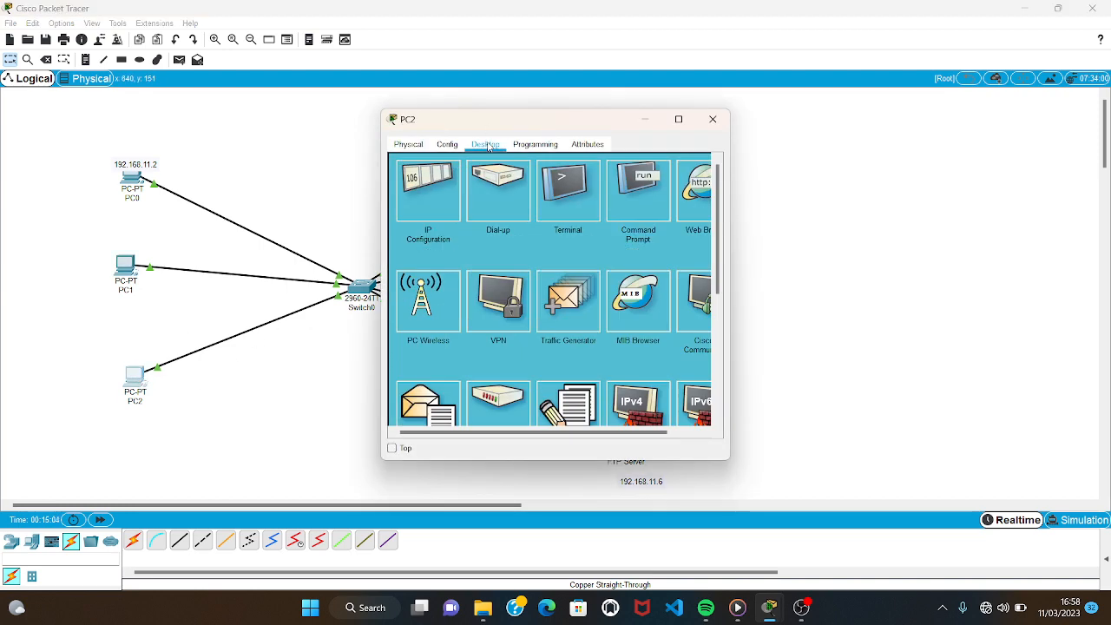
click(414, 215)
click(404, 212)
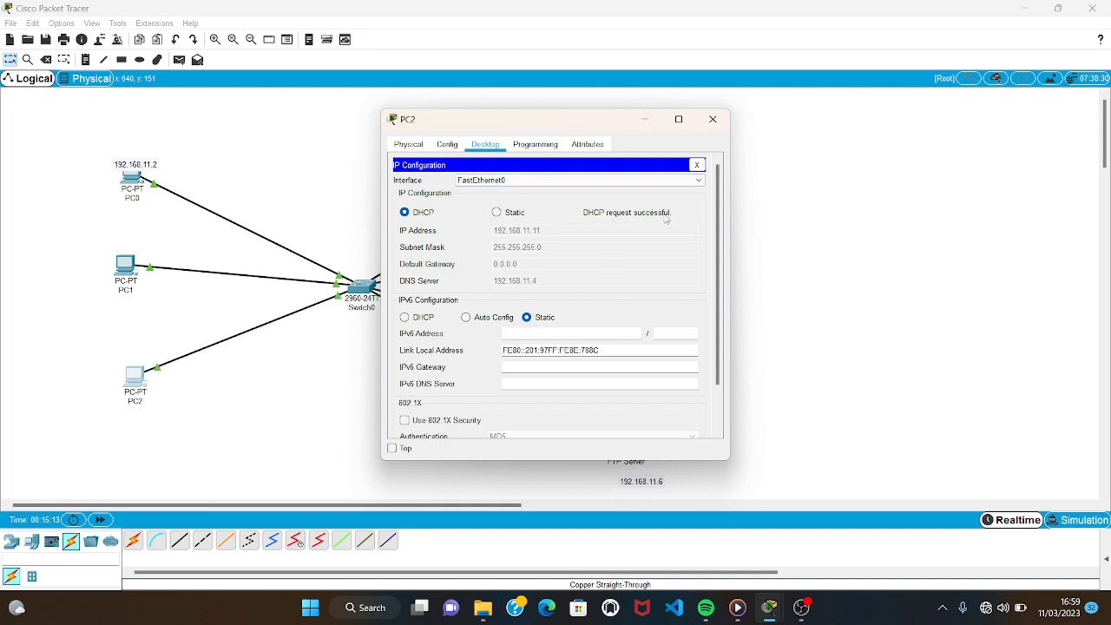
click(714, 120)
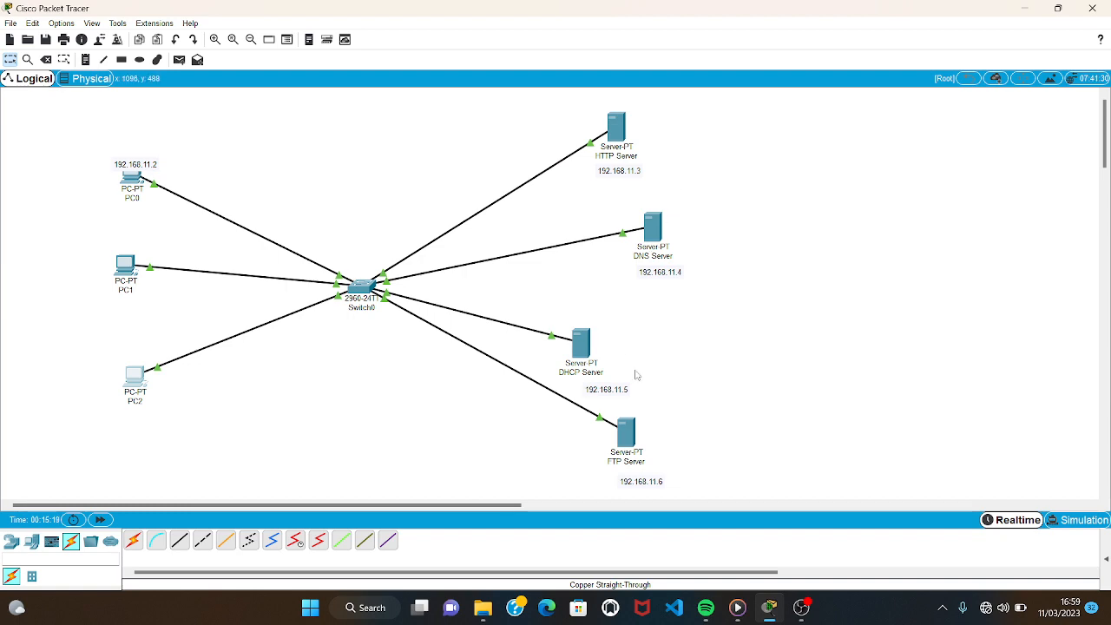
In the FTP Server's FTP service, enter the username jayu and the account password for a new user.
click(625, 450)
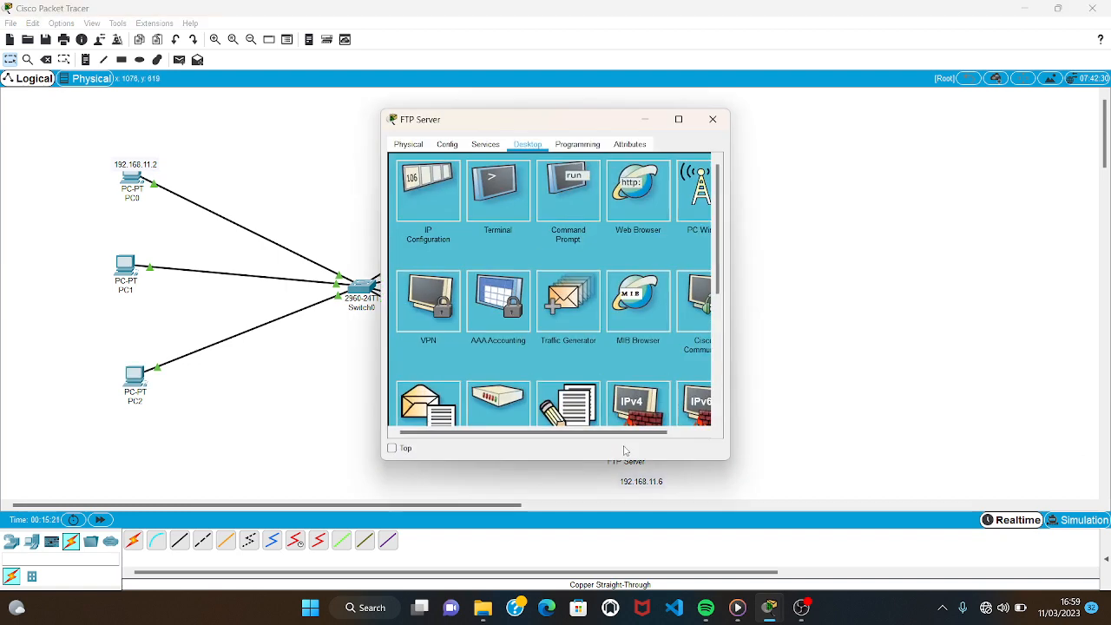
click(483, 147)
click(432, 294)
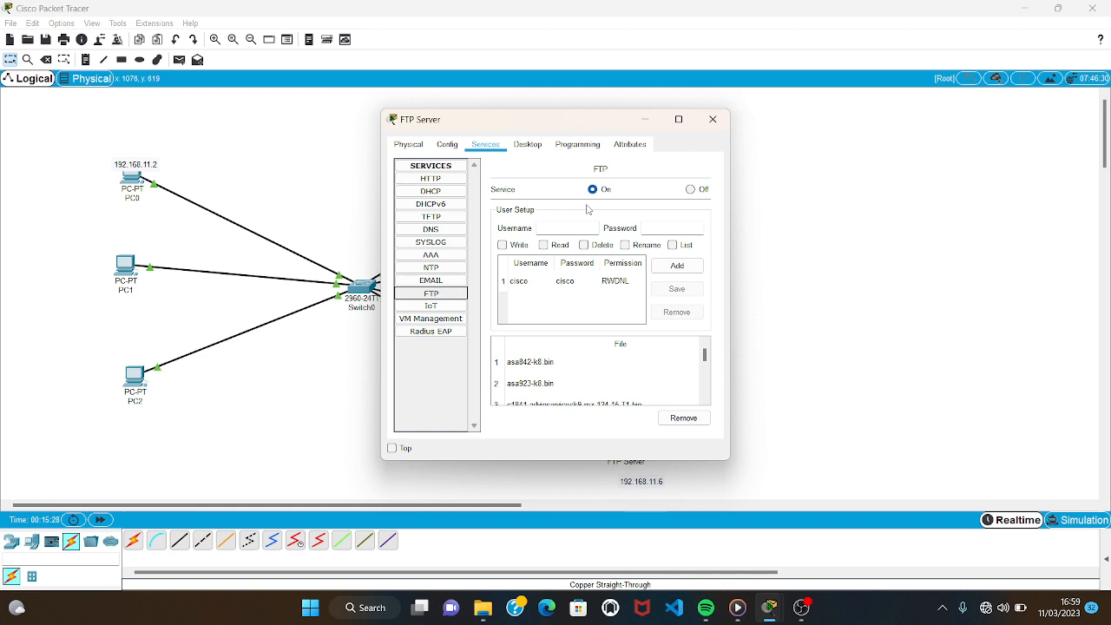
click(567, 226)
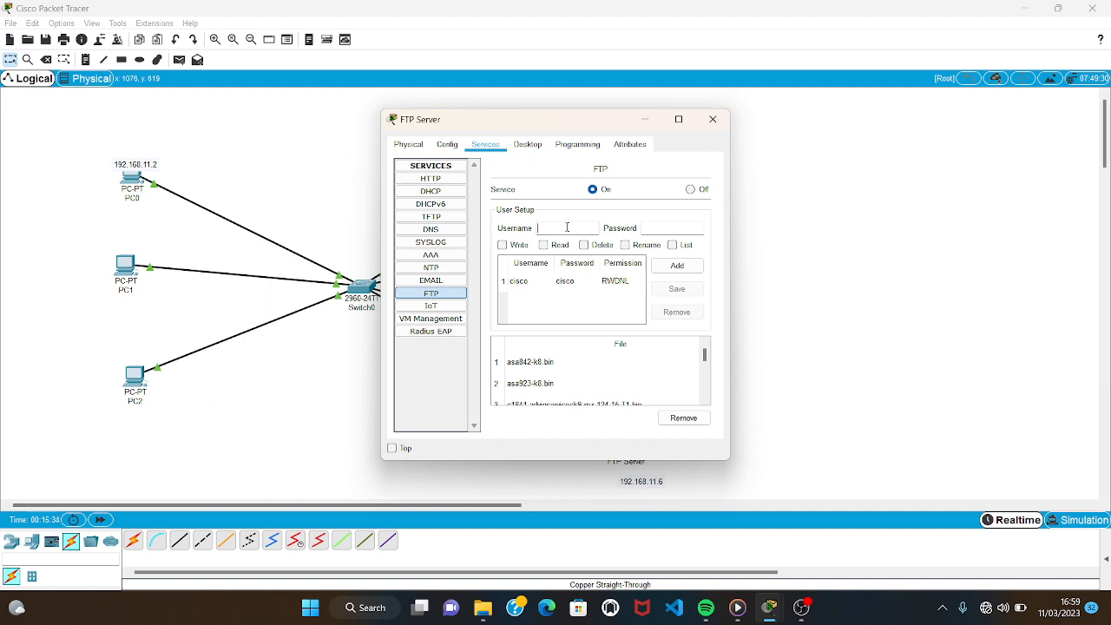
text(jayu)
click(656, 229)
text(313)
Grant the new FTP user write, read, delete, rename and list permissions, add the account, and close the server window.
click(502, 245)
click(544, 244)
click(584, 245)
click(625, 245)
click(673, 244)
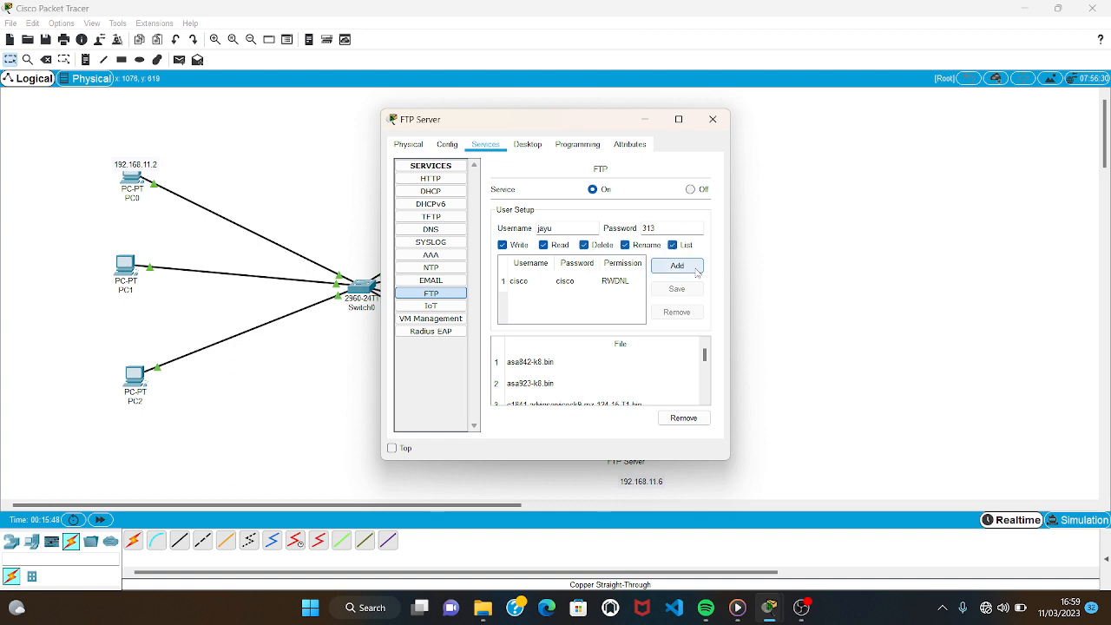
click(677, 265)
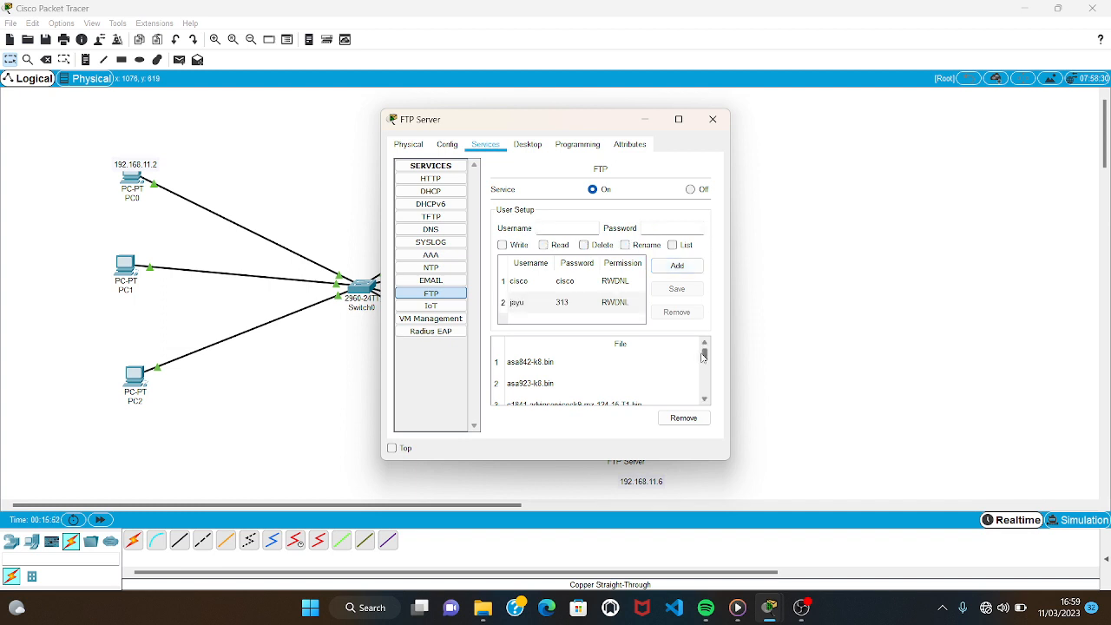
click(712, 120)
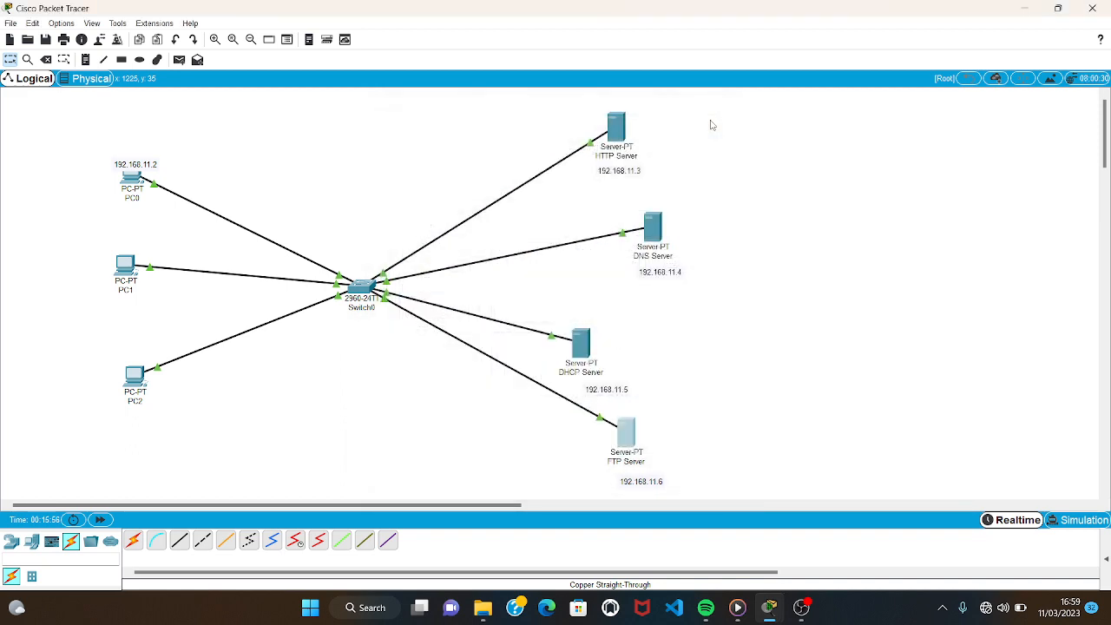
Write "SELAMAT DATANG DI UNVIERSITAS SULTAN AGENG TIRTAYSA !!!", including the quotation marks, in PC2's text editor.
click(135, 378)
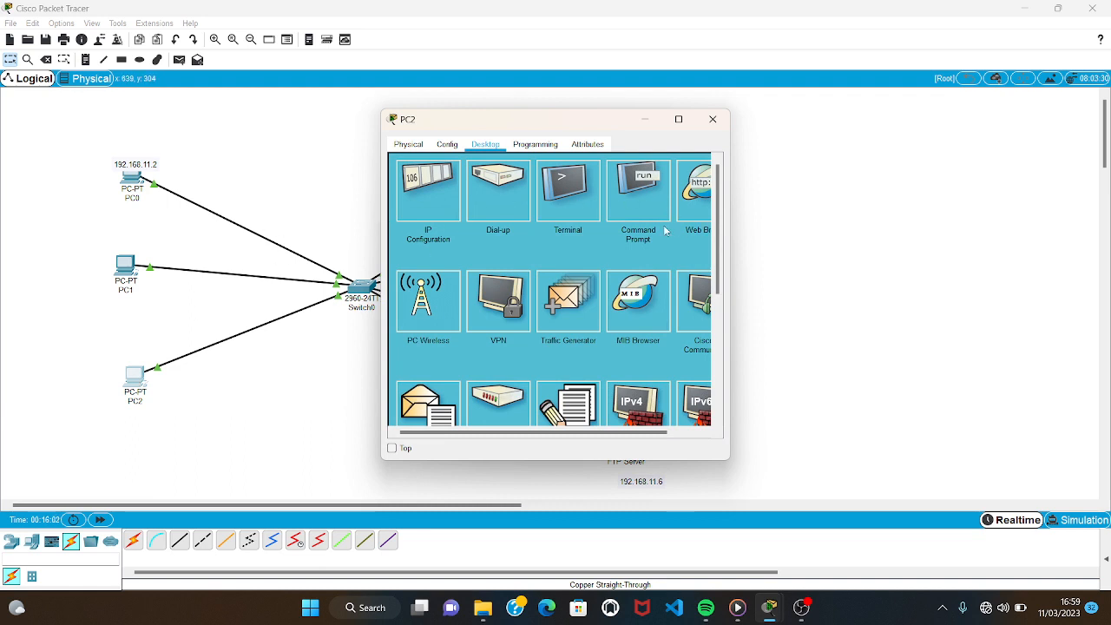
scroll(667, 231, down, 2)
click(567, 382)
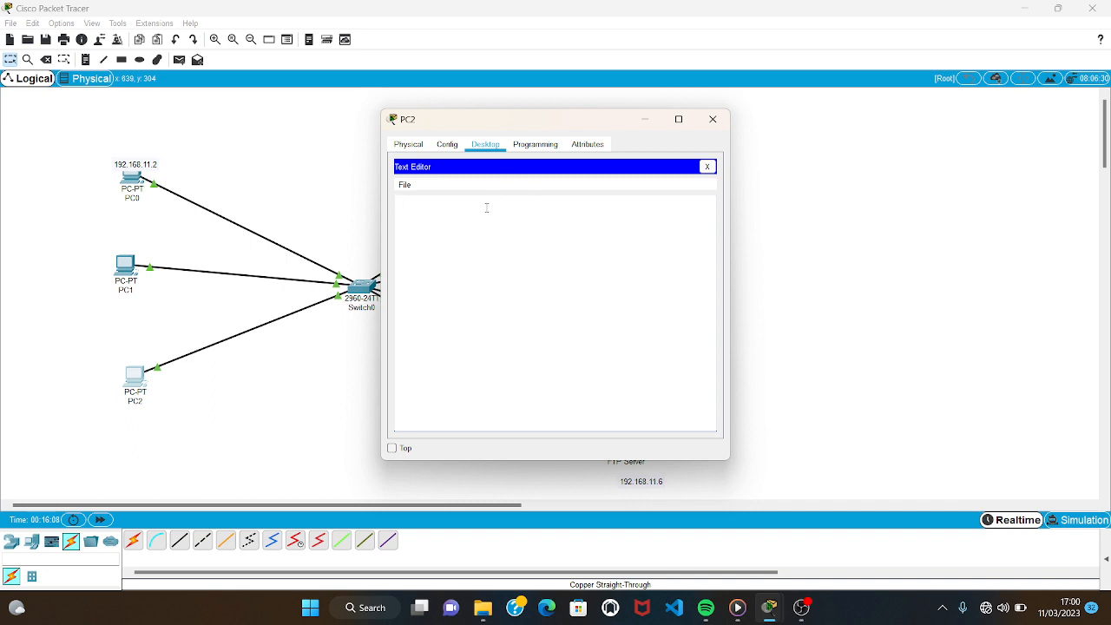
text("SELAMAT DATANG DI UNVIERSITAS SULTA)
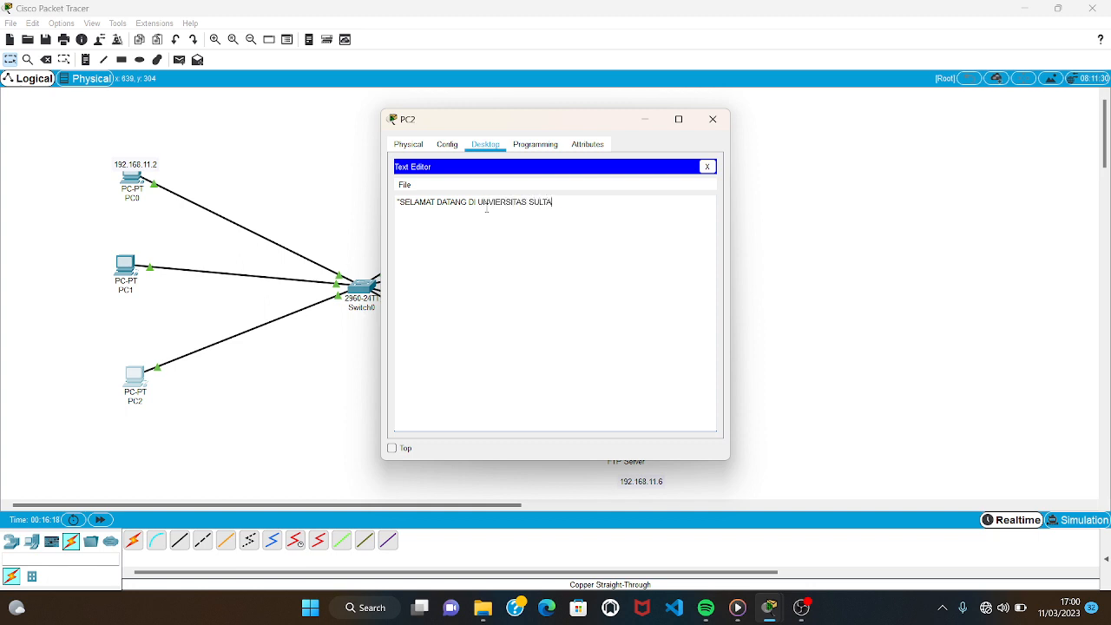
text(N AGENG TIRTAYSA)
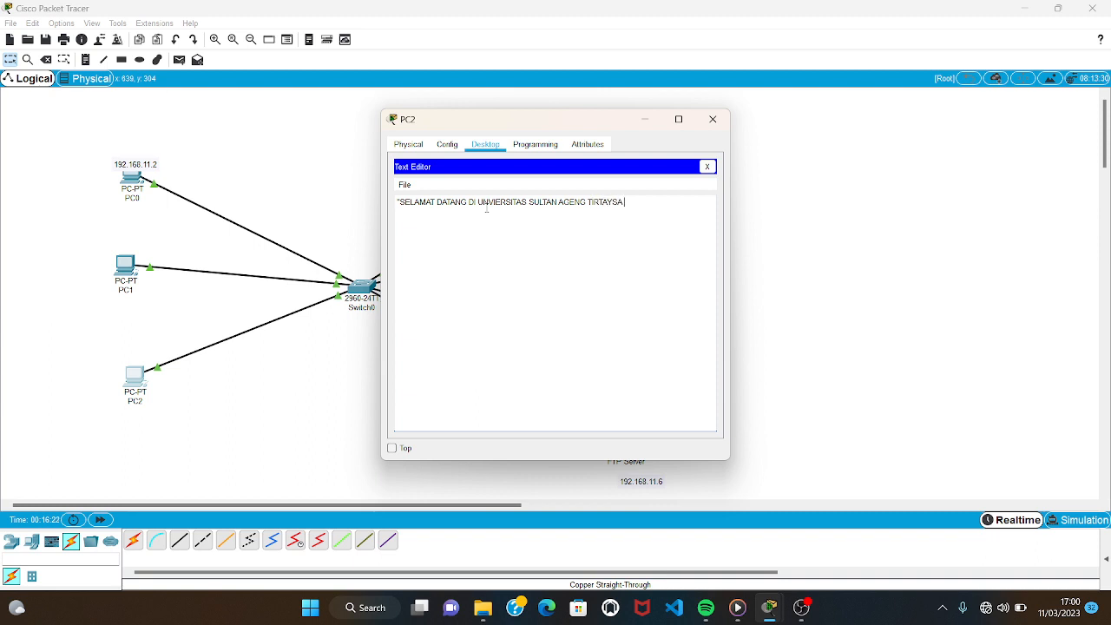
text( !!!")
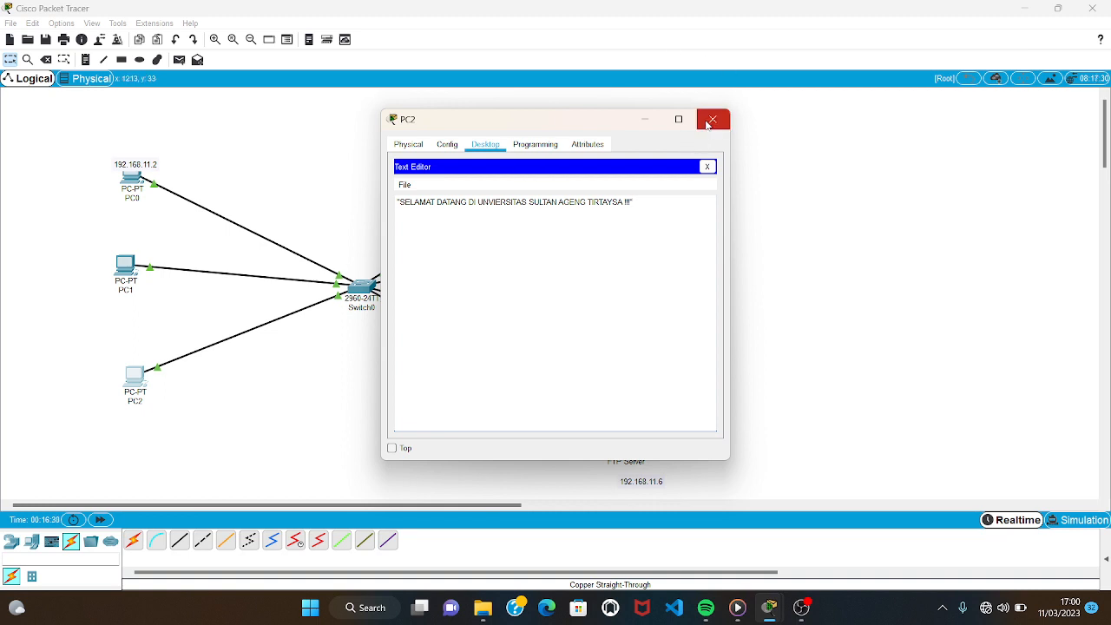
Close PC2's text editor, saving the document as data.txt.
click(707, 166)
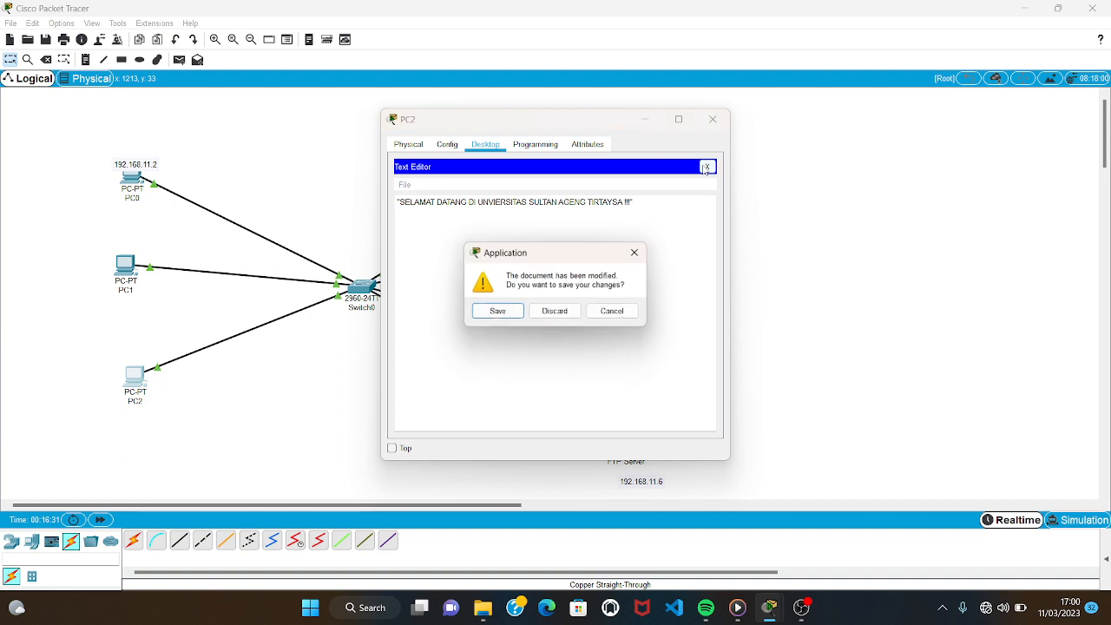
click(509, 314)
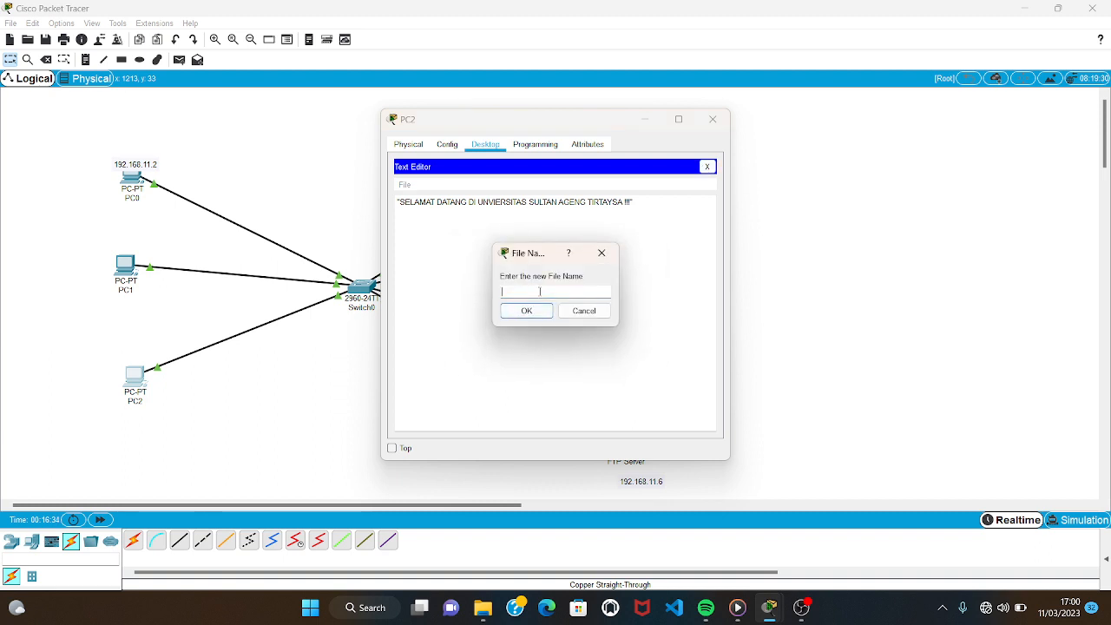
text(data.txt)
click(525, 311)
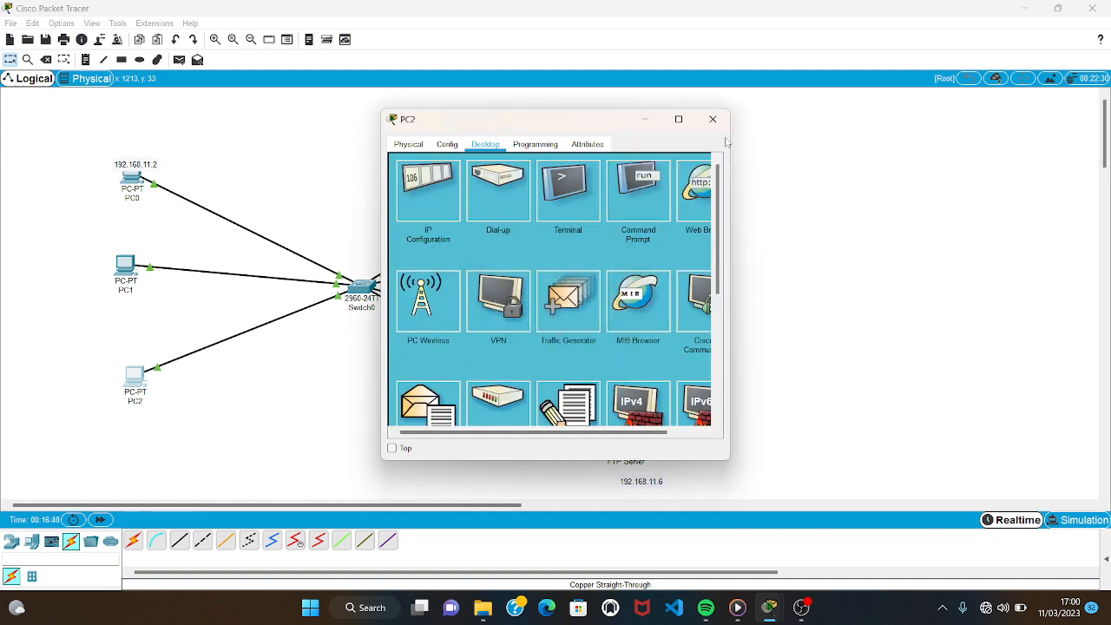
List the files on PC2's C drive with dir in its command prompt.
click(619, 192)
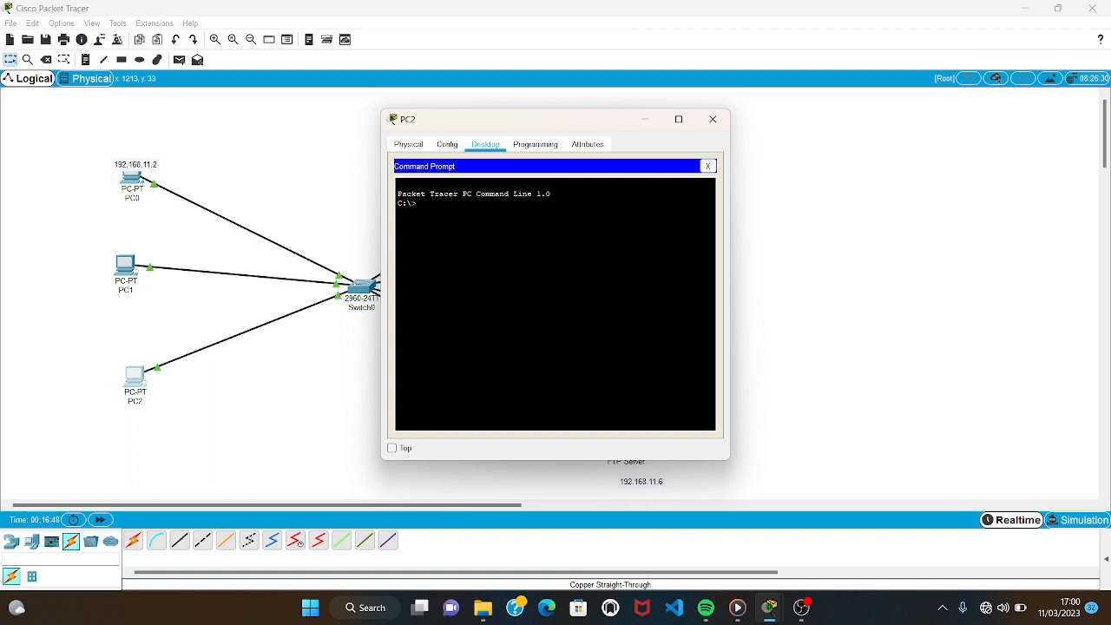
text(dir)
key(Return)
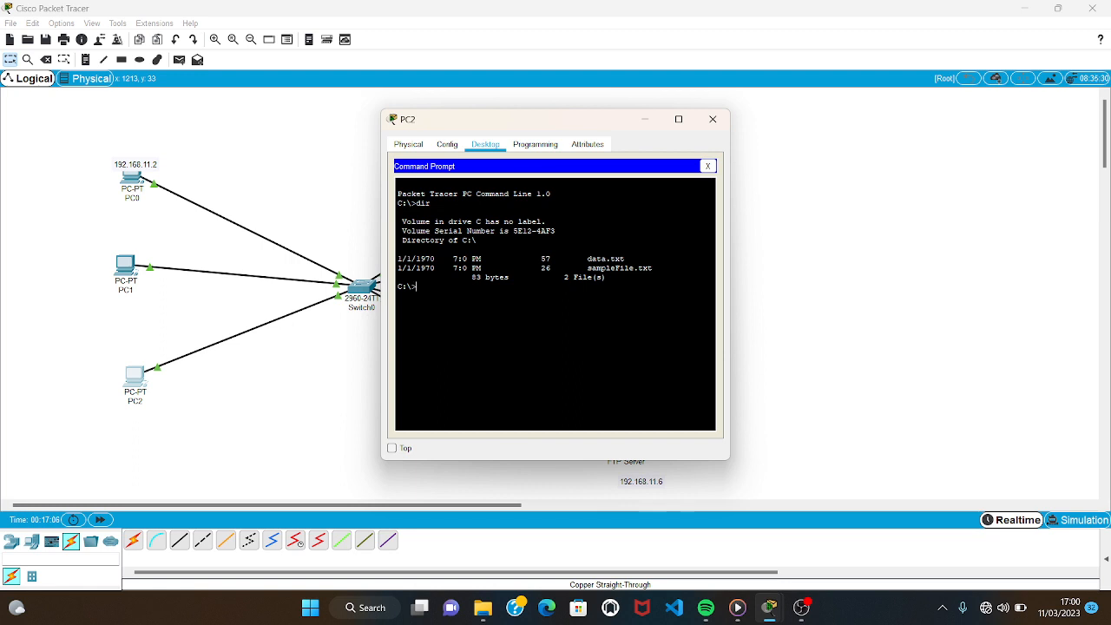
Start an FTP connection from PC2 to jayu.com with the command ftp jayu.com.
text(ftp jayu.com)
key(Return)
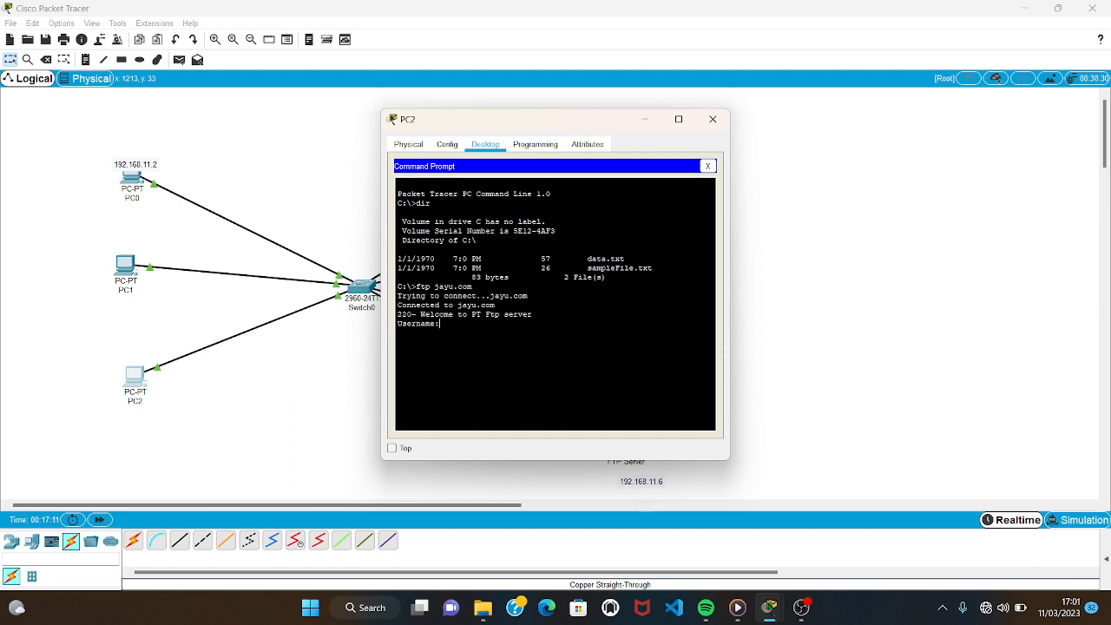
Log PC2 in to the FTP server as user jayu with the account password and list the server's files with dir.
text(jayu)
key(Return)
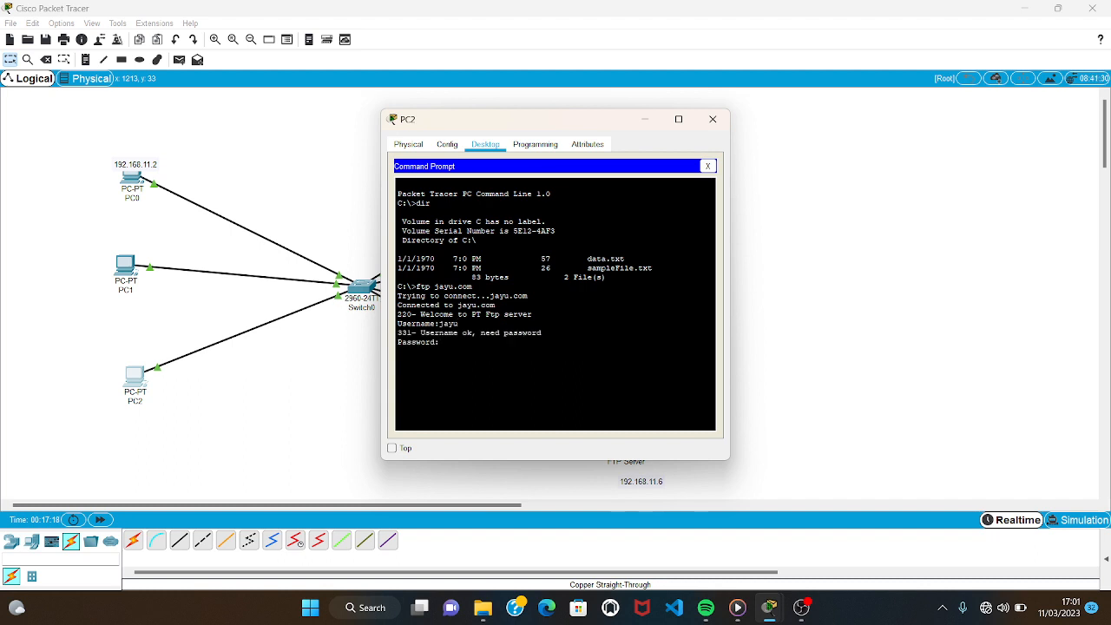
key(Return)
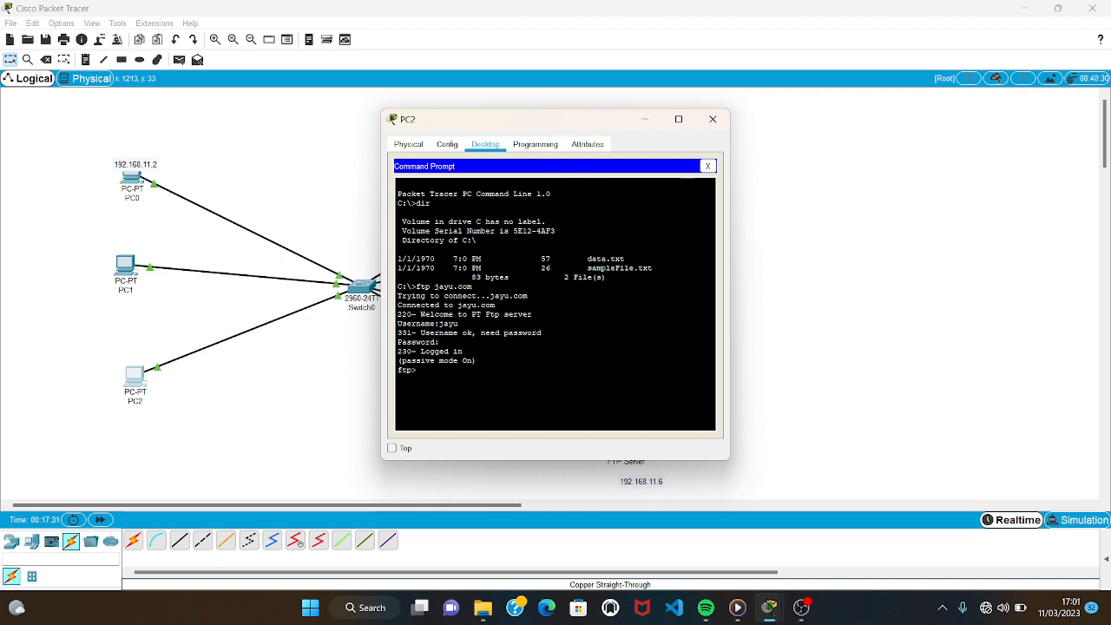
text(dir)
key(Return)
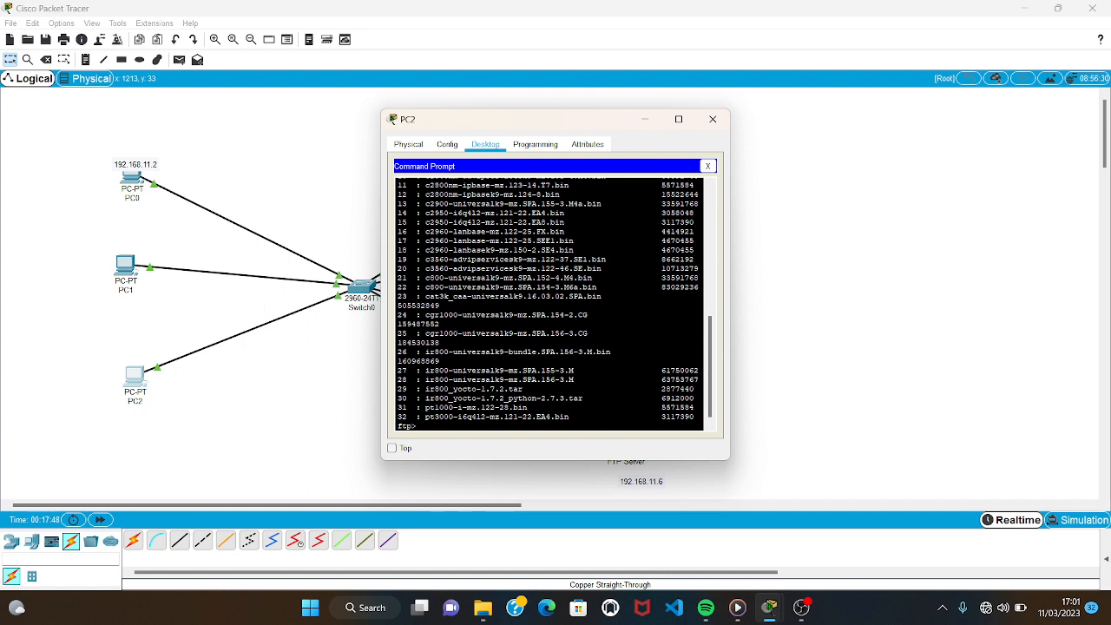
Upload data.txt from PC2 to the FTP server with the command put data.txt.
text(ut data.t)
text(xt)
key(Return)
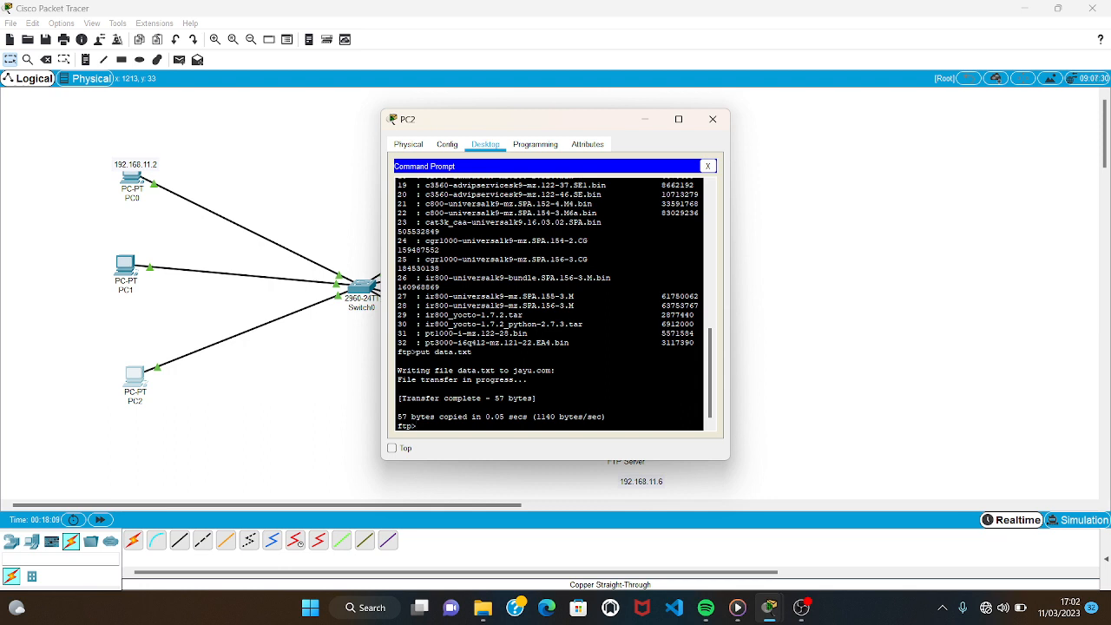
List the FTP server's files again with dir to check for data.txt, and close PC2's window.
text(ir)
key(Return)
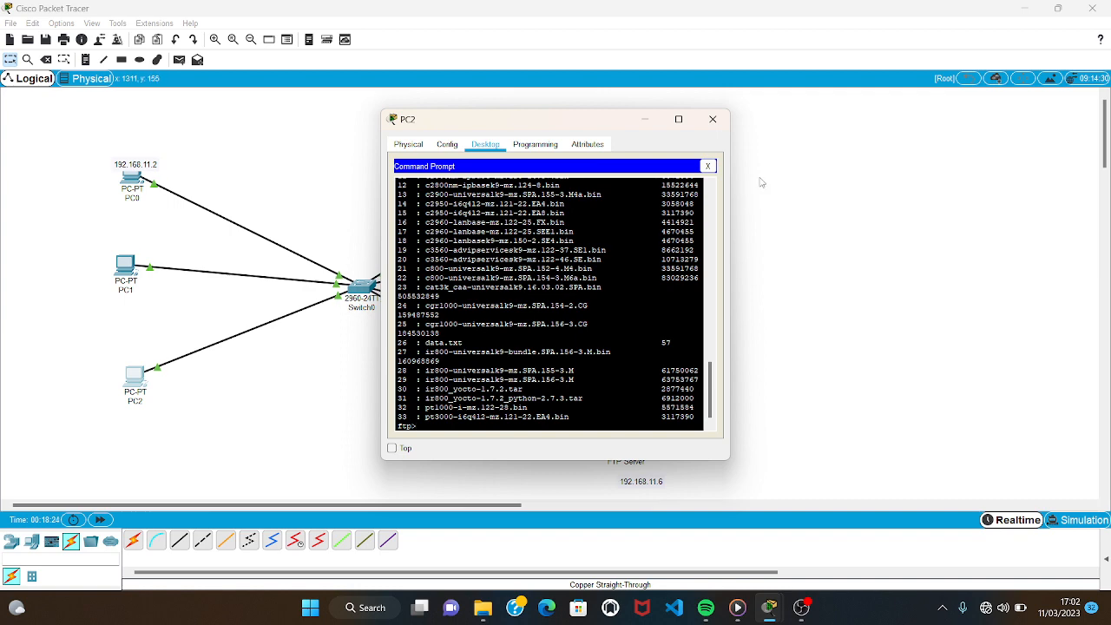
click(712, 121)
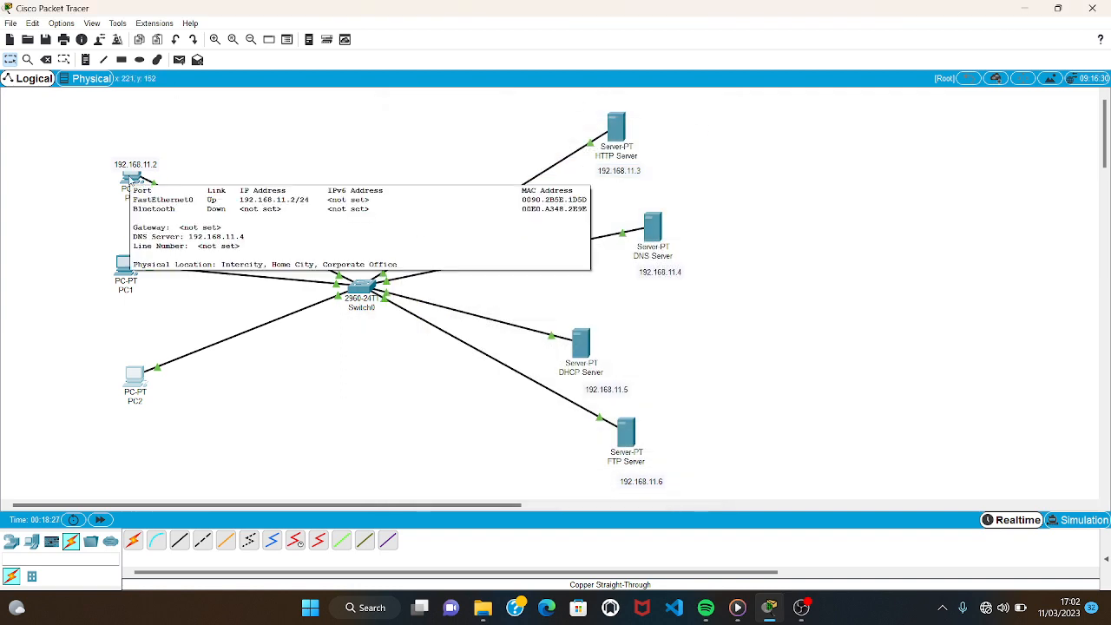
Start an FTP connection from PC0's command prompt with the command ftp jayu.com.
click(131, 180)
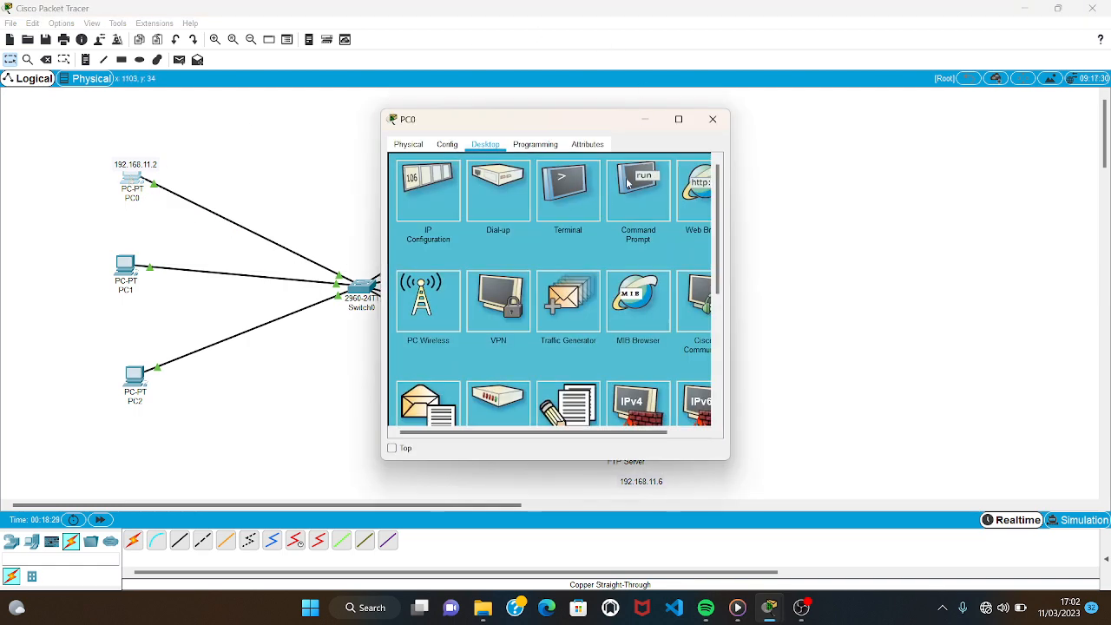
click(629, 180)
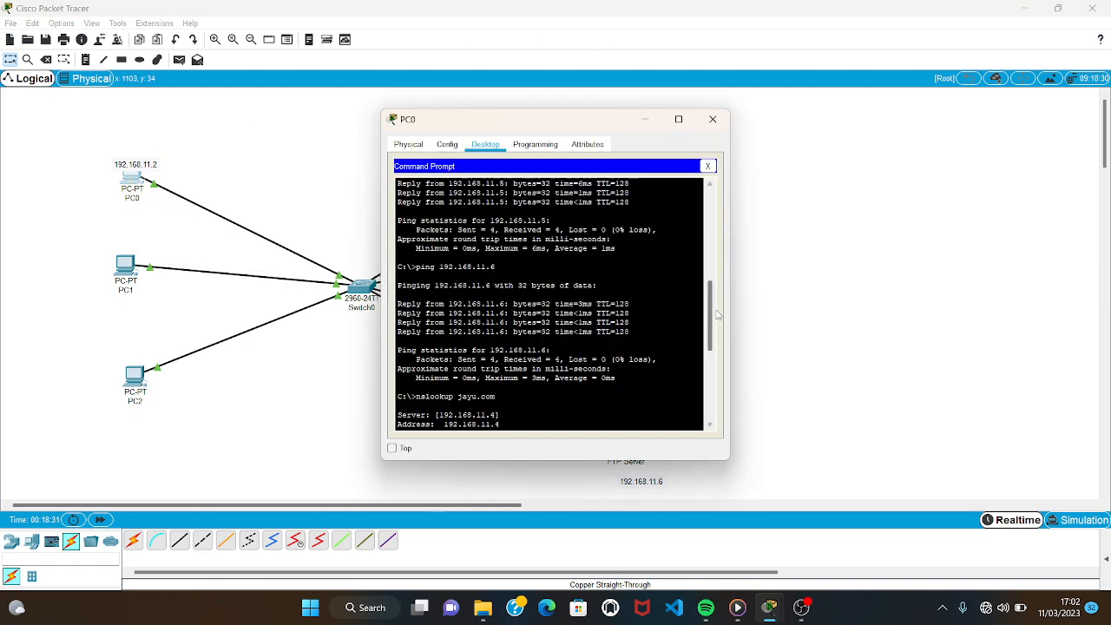
scroll(549, 304, down, 8)
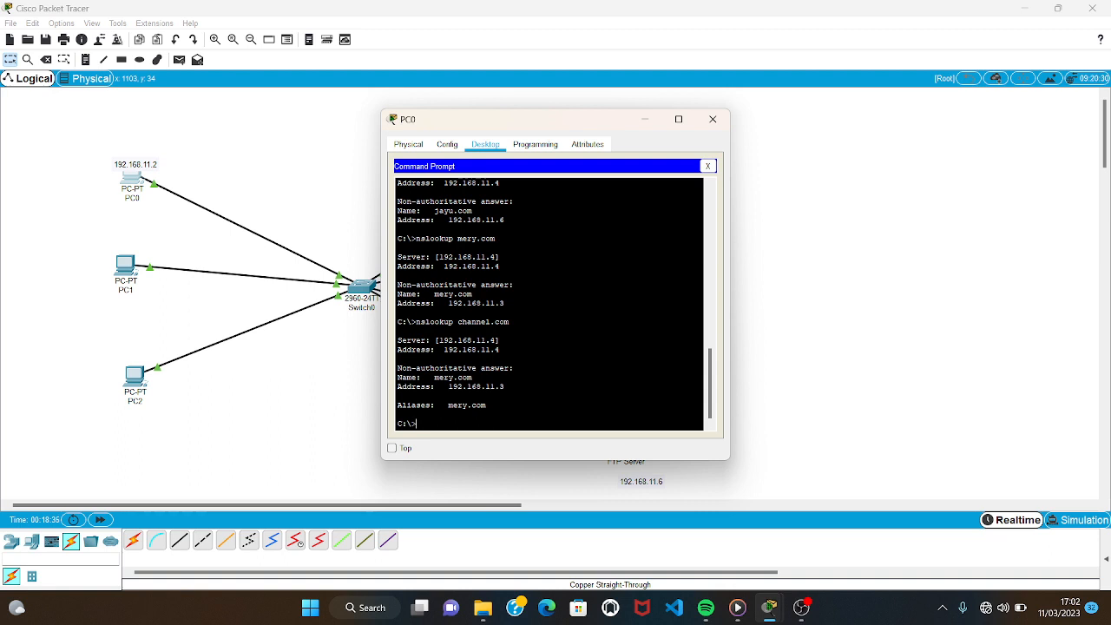
text(ftp jayu.com)
key(Return)
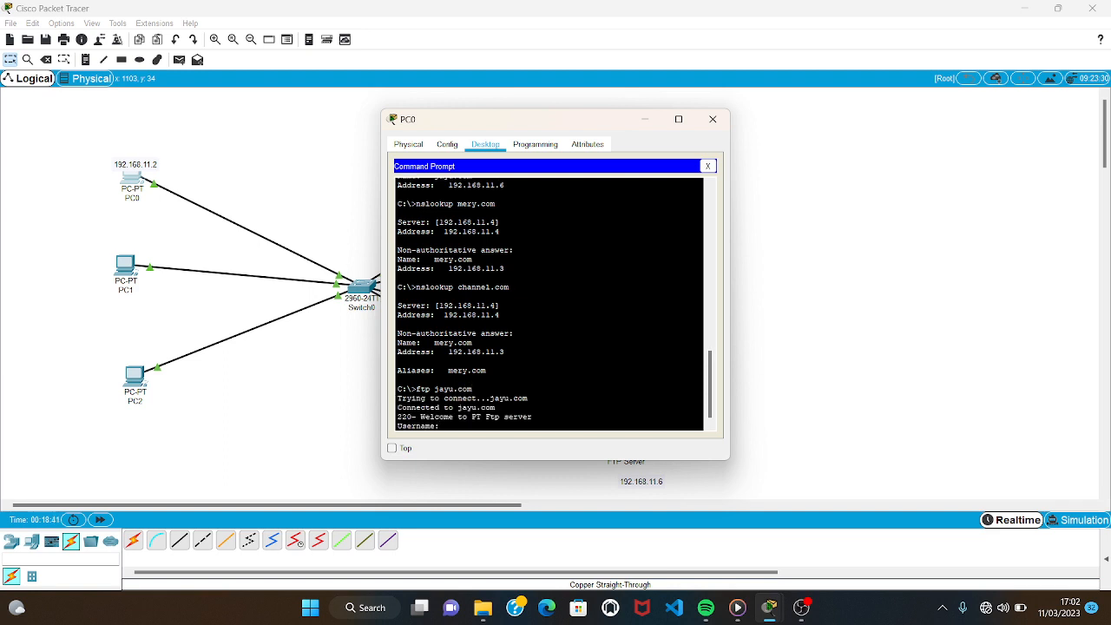
Log PC0 in to the FTP server as user jayu with the account password and list the server's files with dir.
text(jayu)
key(Return)
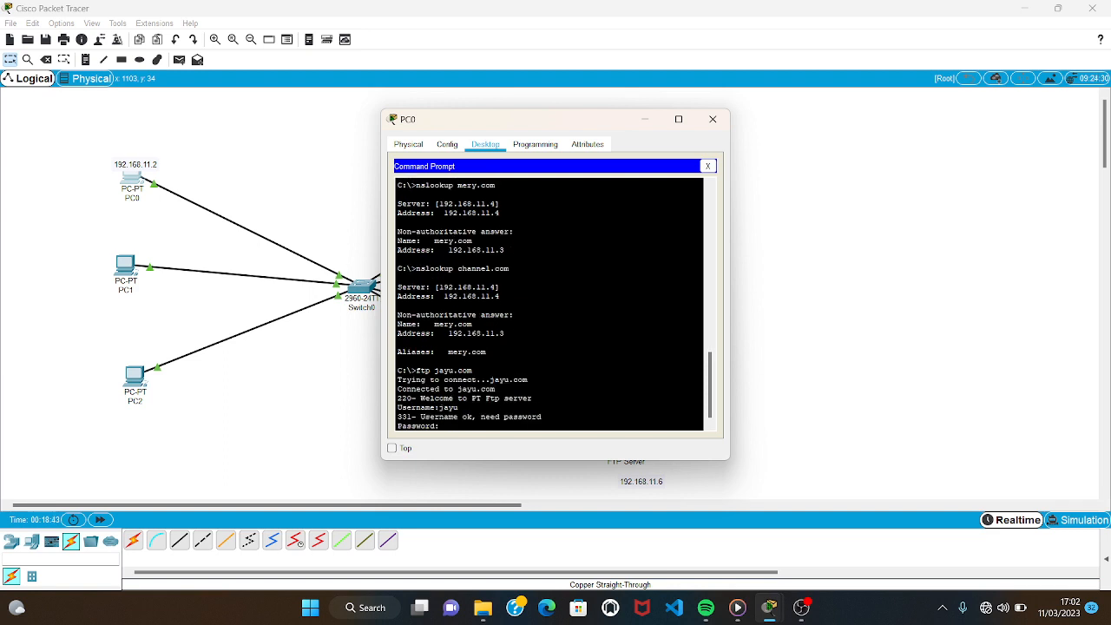
key(Return)
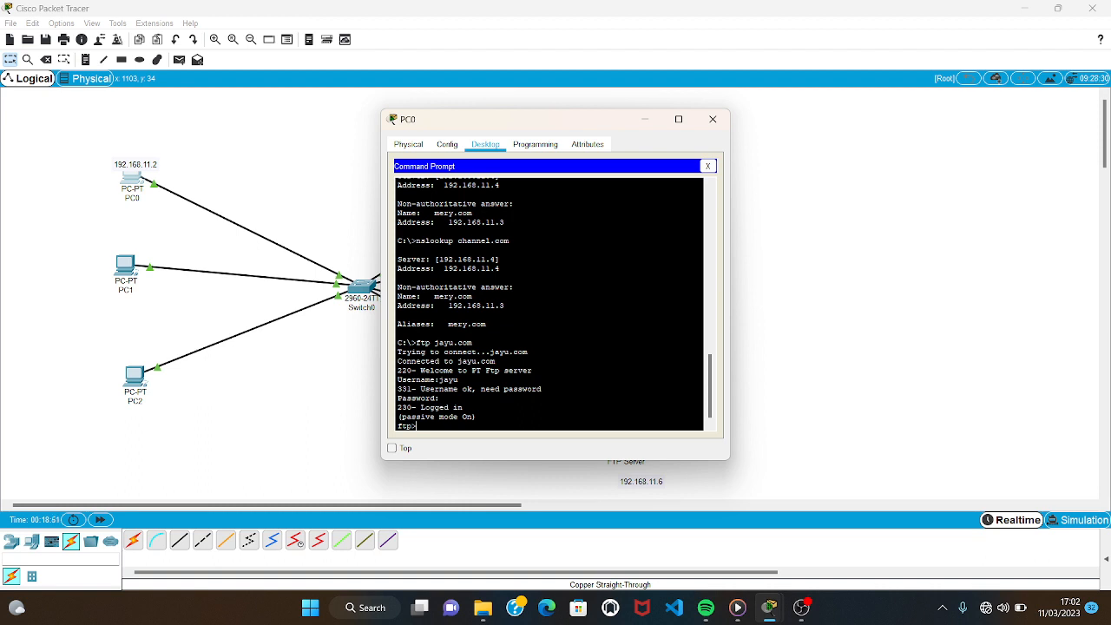
text(dir)
key(Return)
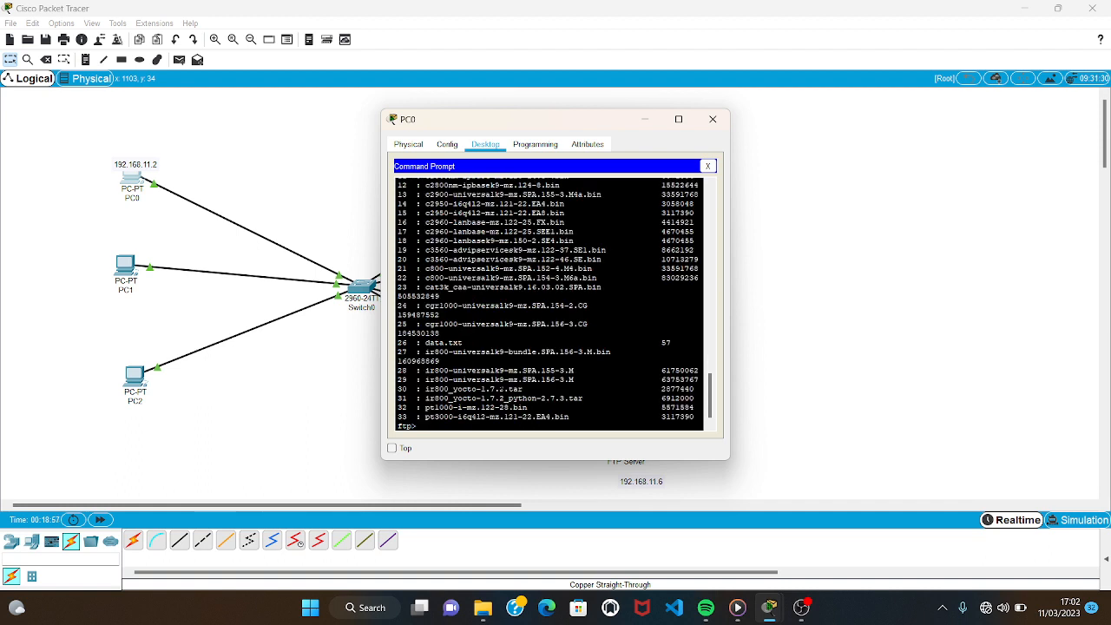
Download data.txt from the FTP server to PC0 with the command get data.txt.
text(get data.txt)
key(Return)
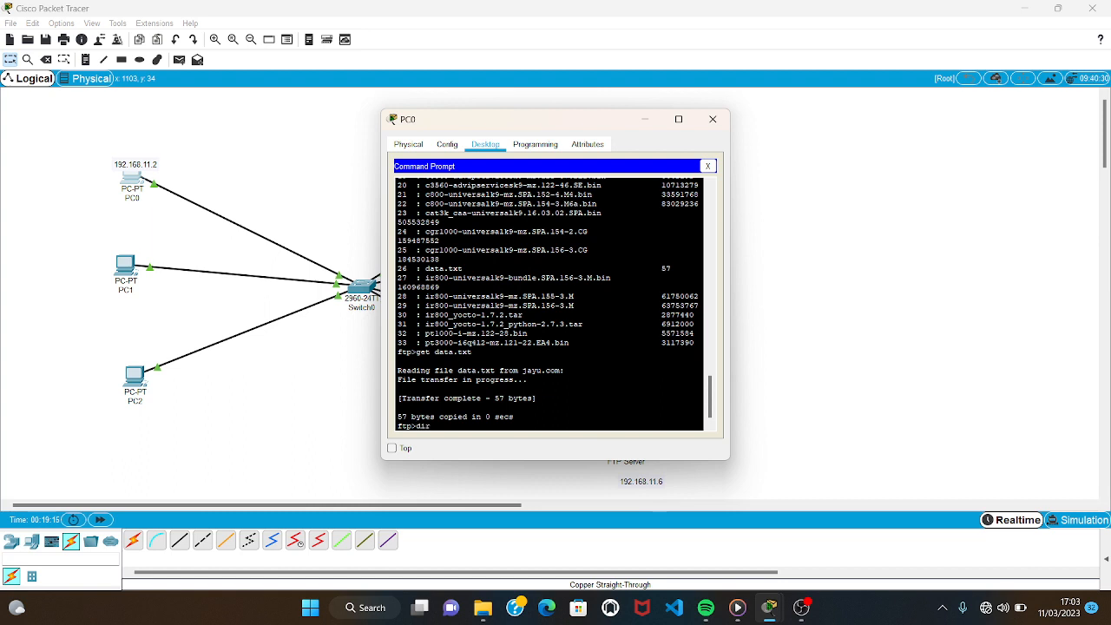
List the FTP server's files once more from PC0 with dir and close PC0's window.
scroll(548, 304, up, 3)
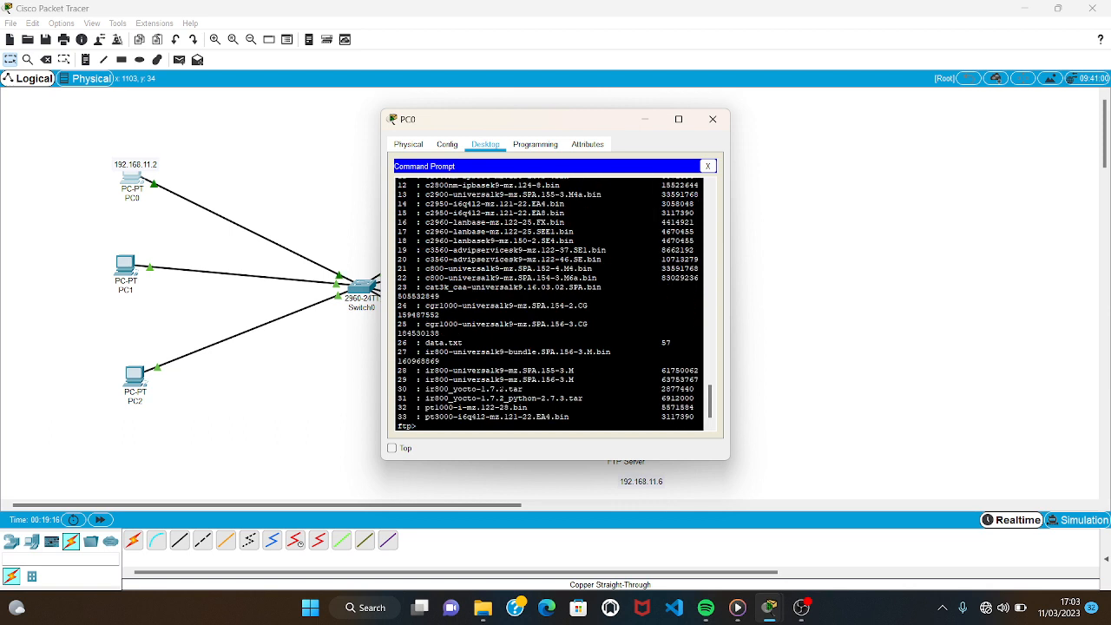
click(720, 129)
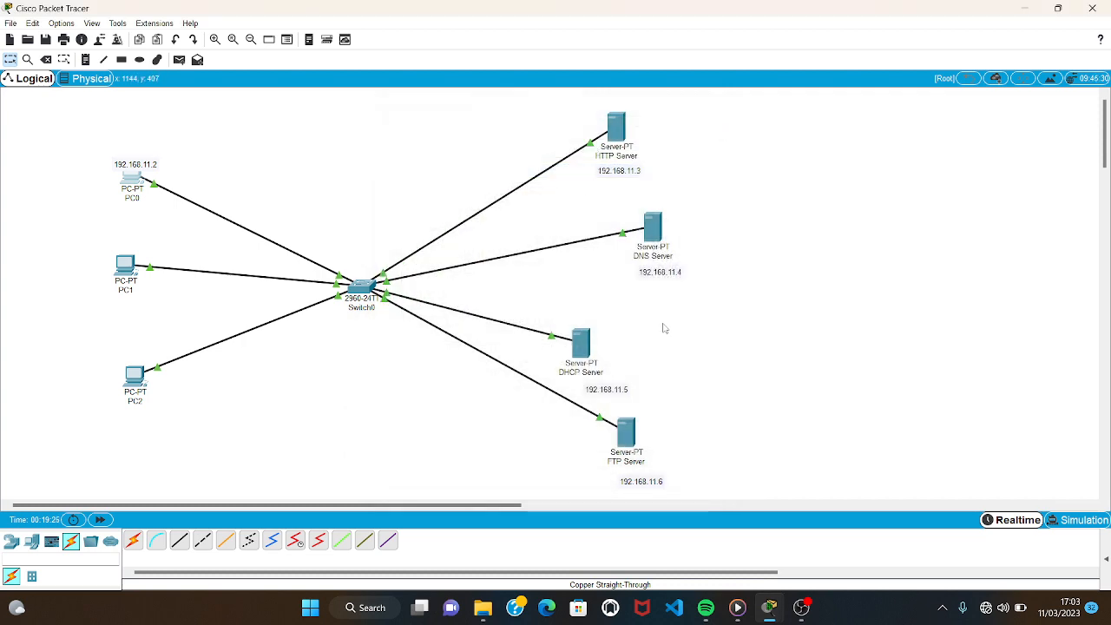